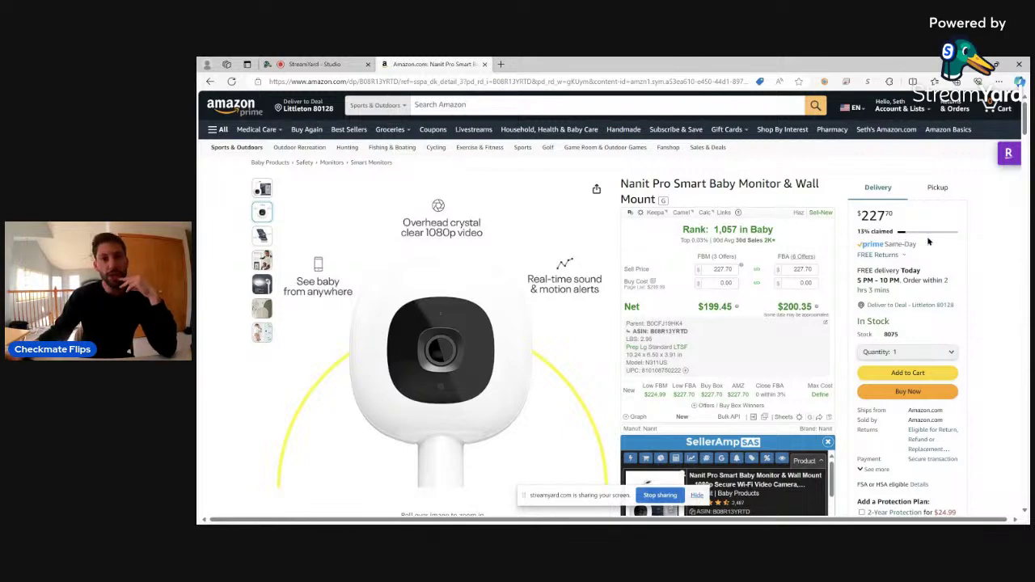
Step: Narrow the monitor's Keepa price history chart to the period from late November to mid-February
{"action": "scroll", "coordinate": [1005, 243], "scroll_direction": "down", "scroll_amount": 5}
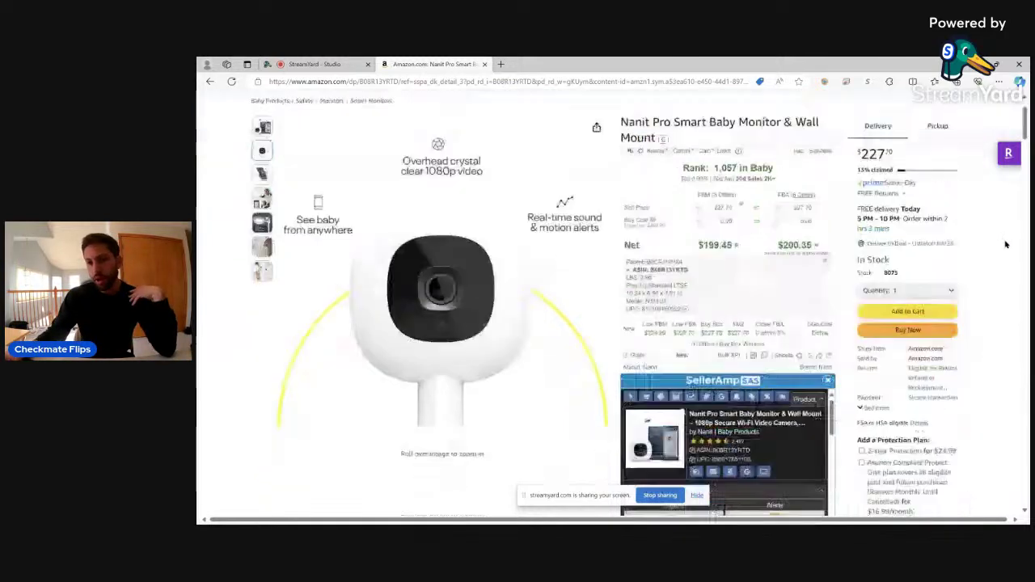
{"action": "scroll", "coordinate": [1005, 243], "scroll_direction": "down", "scroll_amount": 4}
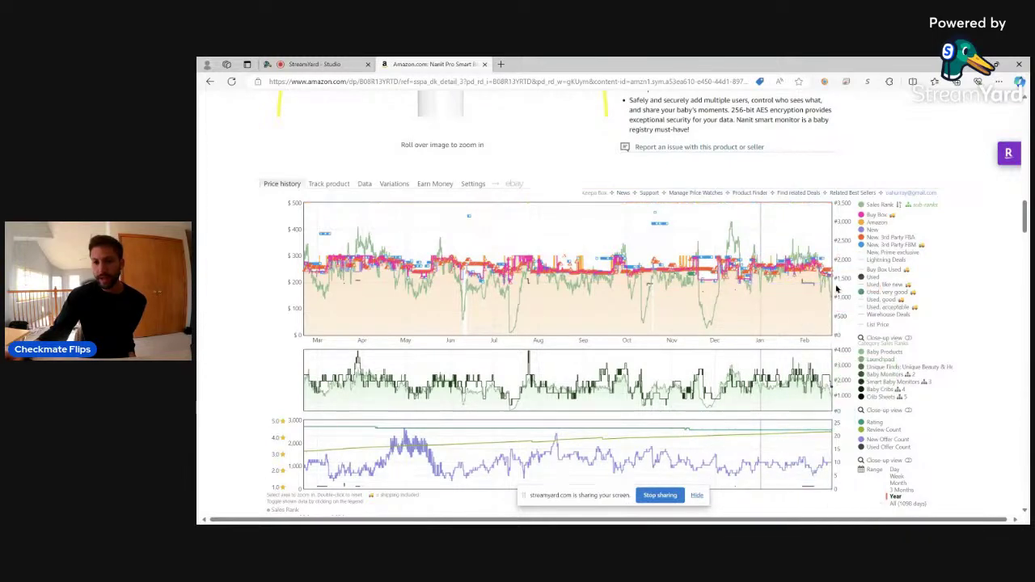
{"action": "left_click_drag", "start_coordinate": [701, 286], "coordinate": [843, 295]}
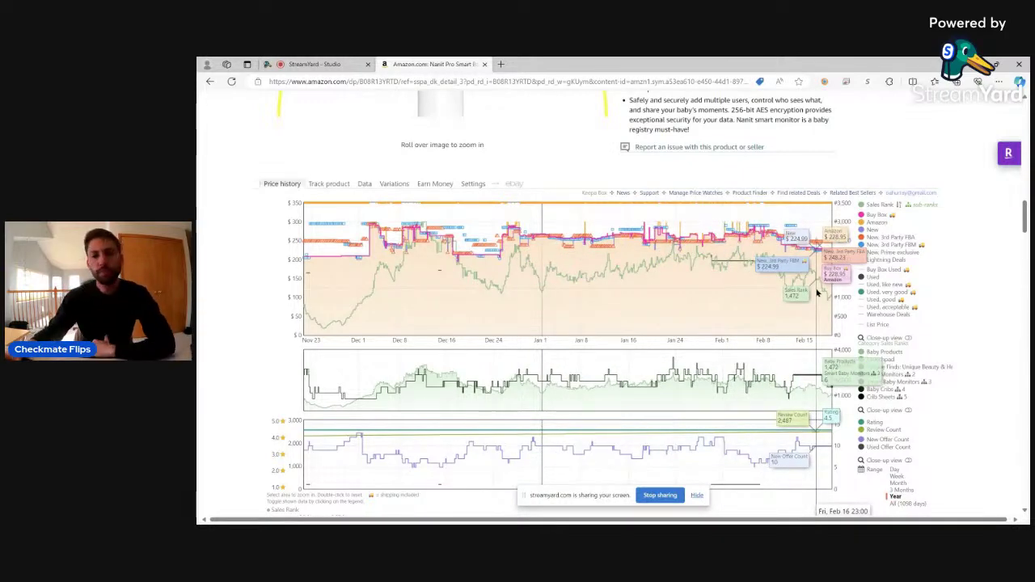
Step: Review the monitor's SellerAmp profit and estimated sales figures against its recent Keepa price and sales rank history
{"action": "scroll", "coordinate": [1003, 298], "scroll_direction": "up", "scroll_amount": 4}
{"action": "scroll", "coordinate": [1003, 298], "scroll_direction": "up", "scroll_amount": 2}
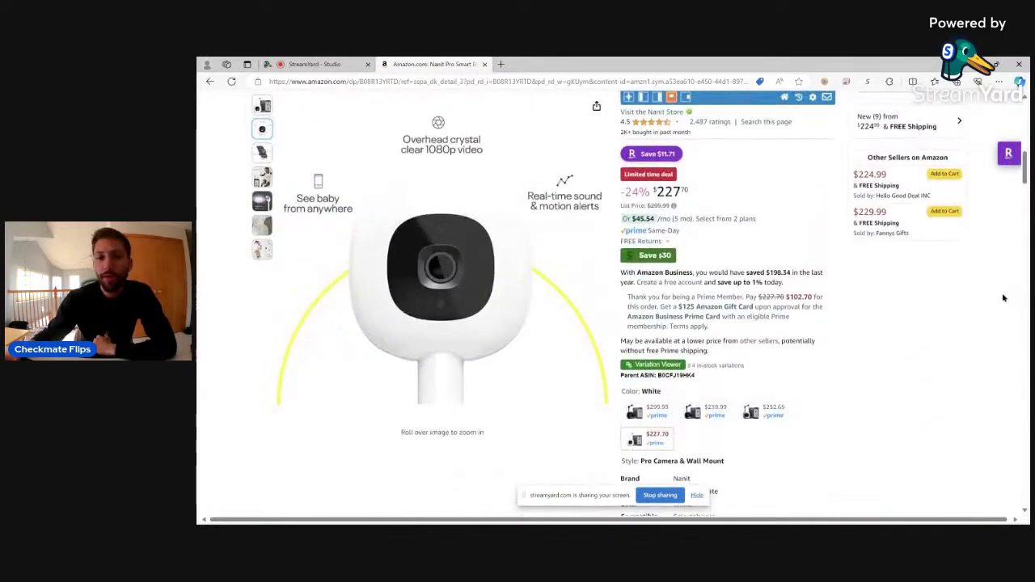
{"action": "scroll", "coordinate": [1010, 325], "scroll_direction": "up", "scroll_amount": 5}
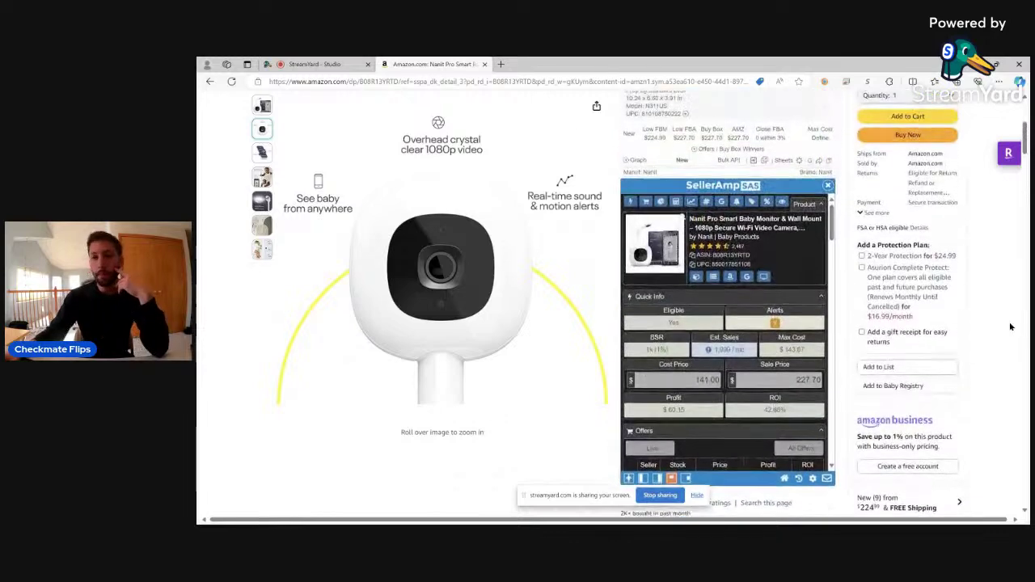
{"action": "scroll", "coordinate": [1011, 327], "scroll_direction": "down", "scroll_amount": 2}
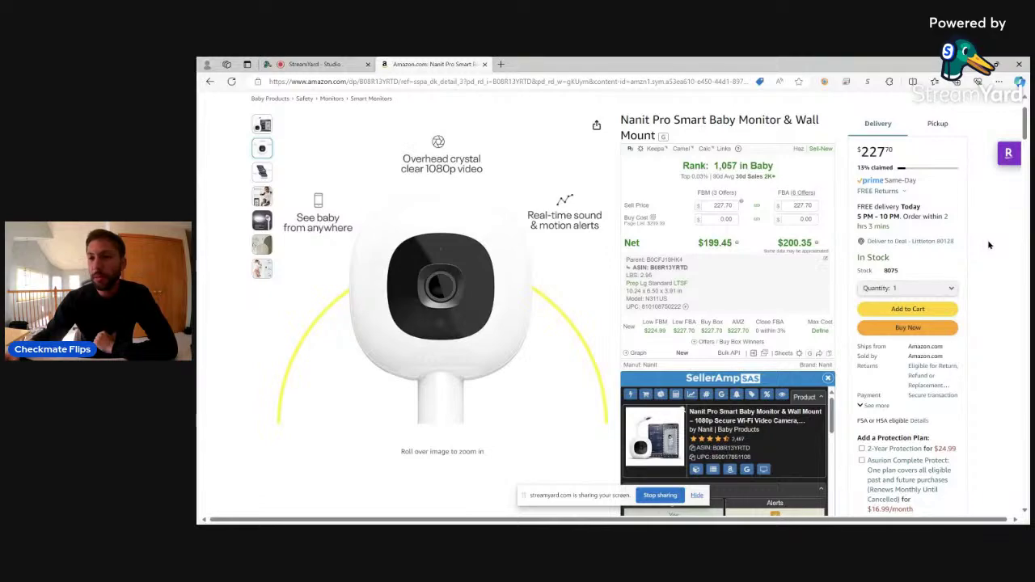
{"action": "scroll", "coordinate": [1013, 242], "scroll_direction": "down", "scroll_amount": 5}
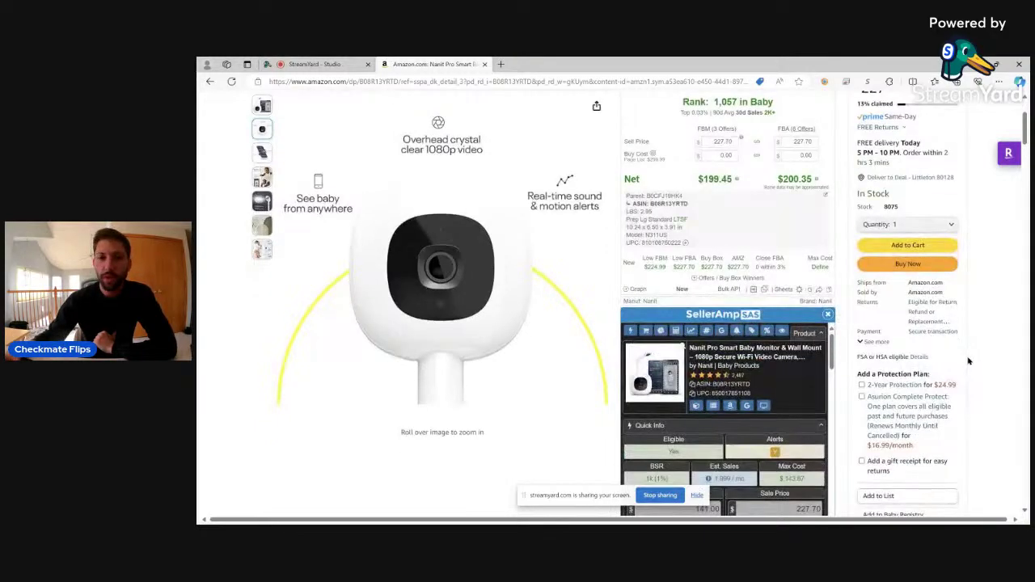
{"action": "scroll", "coordinate": [942, 344], "scroll_direction": "down", "scroll_amount": 10}
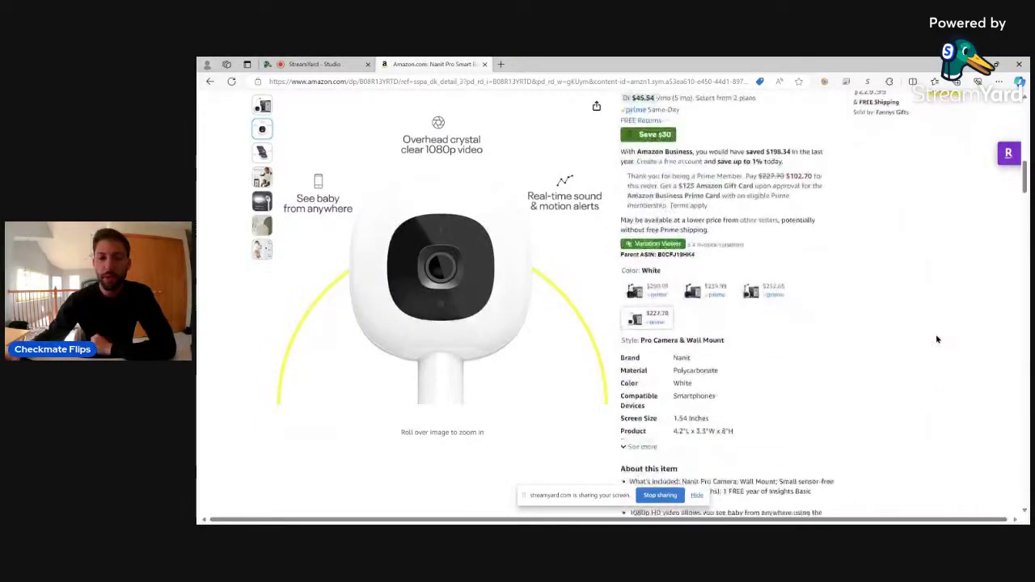
{"action": "scroll", "coordinate": [935, 341], "scroll_direction": "down", "scroll_amount": 2}
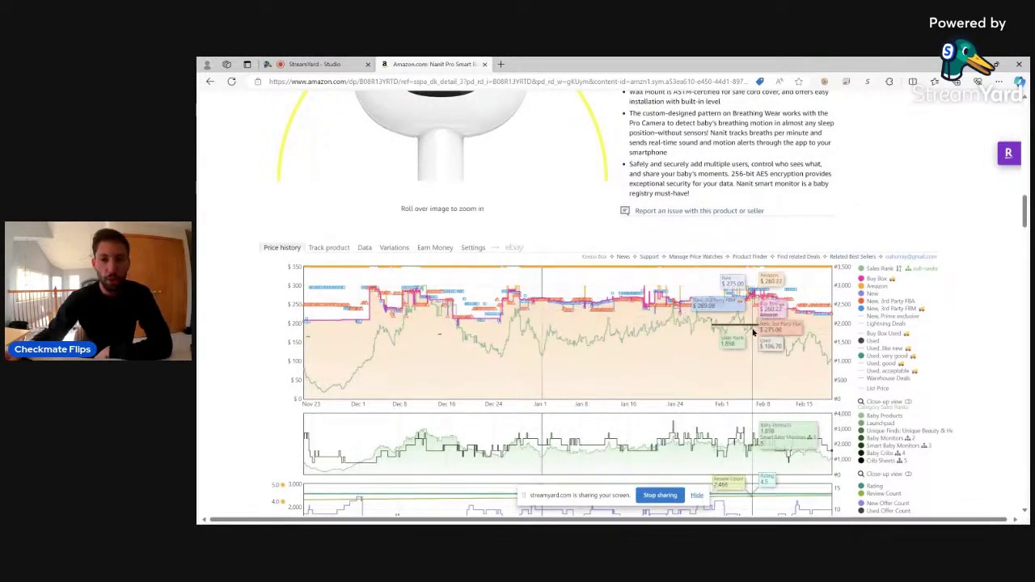
Step: Open the SellerAmp storefront search for the FBA seller offering the monitor at $248.23
{"action": "scroll", "coordinate": [903, 321], "scroll_direction": "up", "scroll_amount": 10}
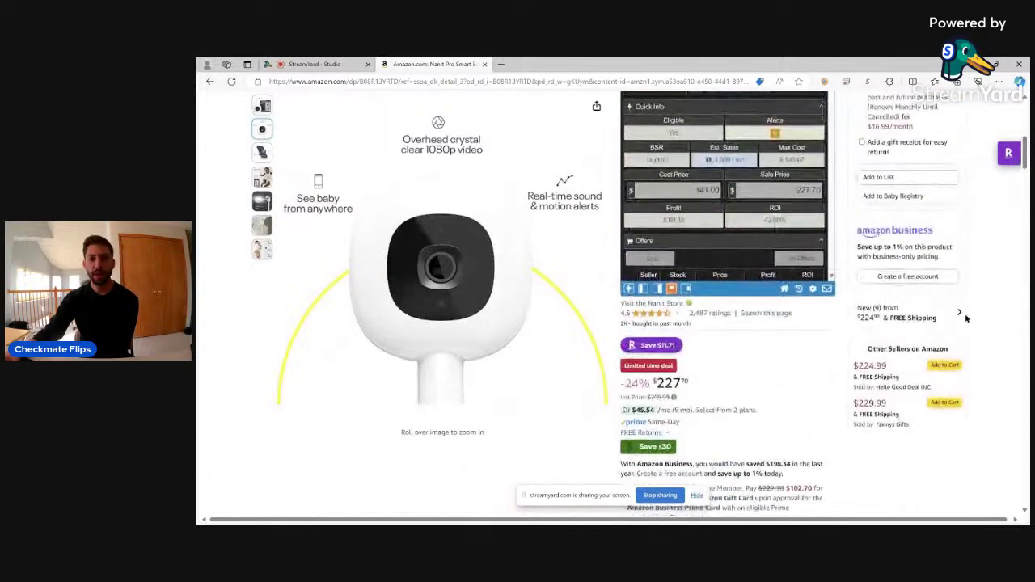
{"action": "scroll", "coordinate": [732, 232], "scroll_direction": "down", "scroll_amount": 5}
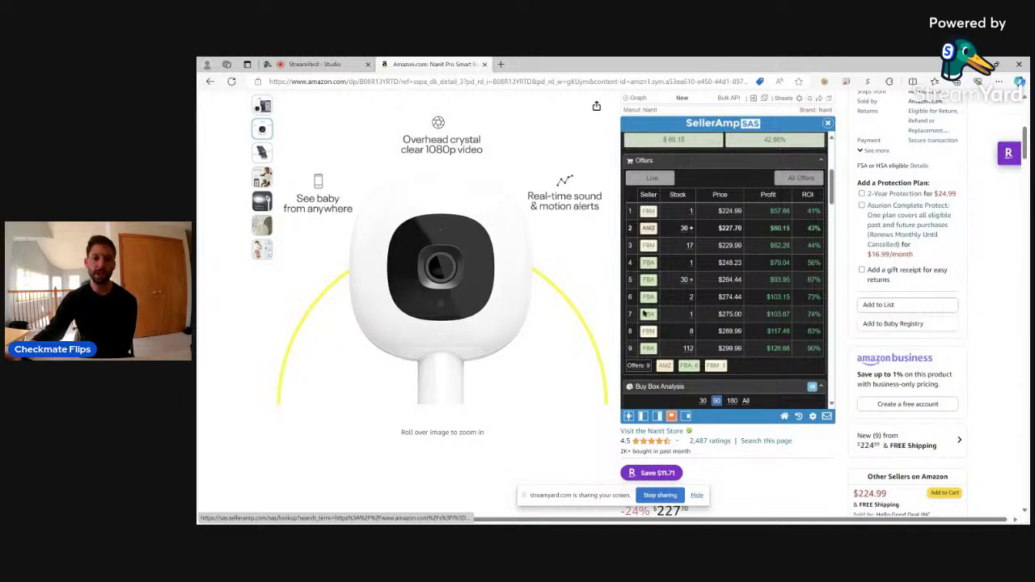
{"action": "left_click", "coordinate": [650, 265]}
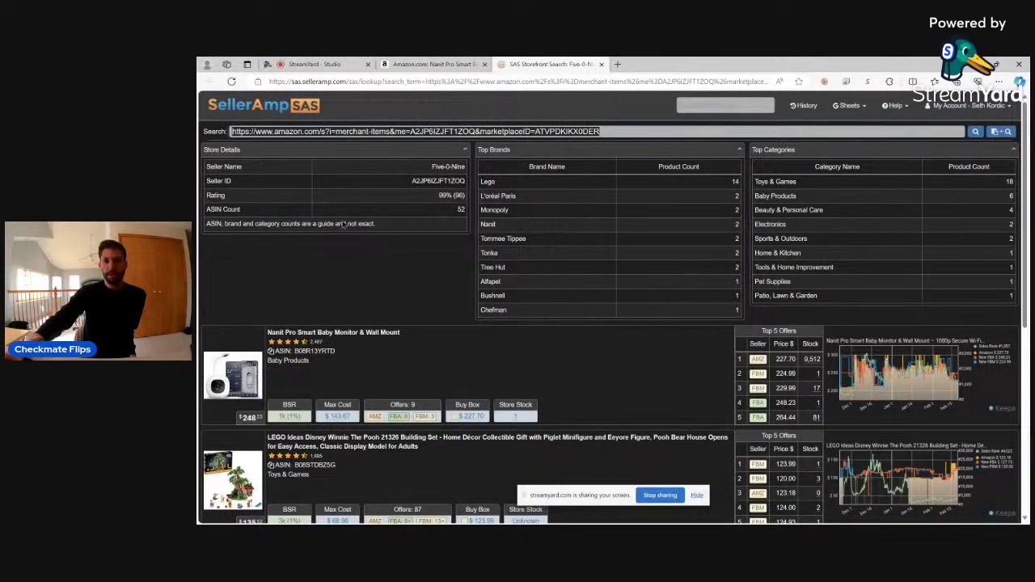
Step: Review the seller's ASIN count, top brands, top categories and listed products in the storefront search
{"action": "double_click", "coordinate": [459, 212]}
{"action": "left_click", "coordinate": [436, 281]}
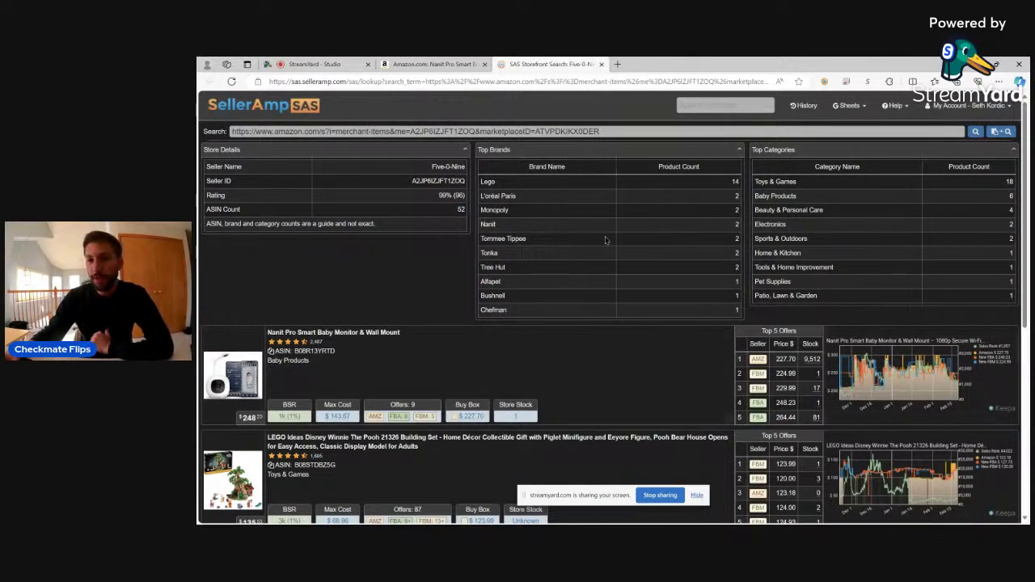
{"action": "scroll", "coordinate": [608, 350], "scroll_direction": "down", "scroll_amount": 10}
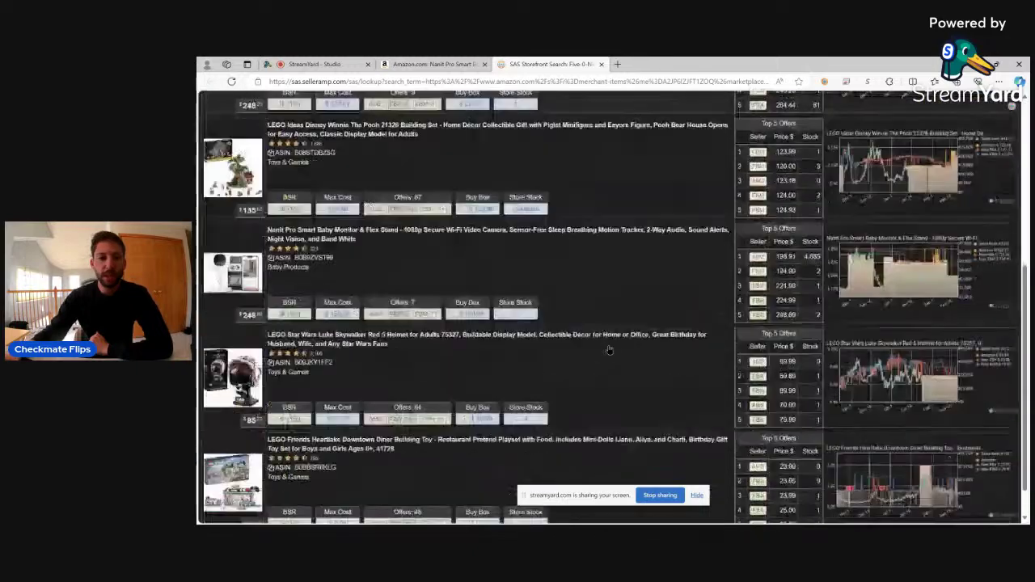
{"action": "scroll", "coordinate": [605, 356], "scroll_direction": "up", "scroll_amount": 10}
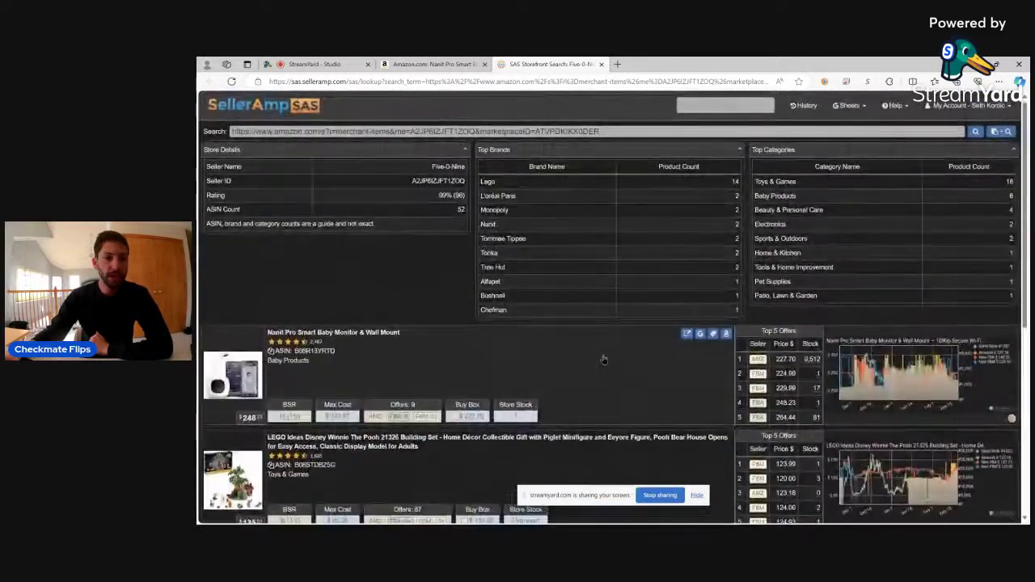
Step: Return to the monitor's Amazon page and show the individual offers in its Keepa data
{"action": "left_click", "coordinate": [437, 64]}
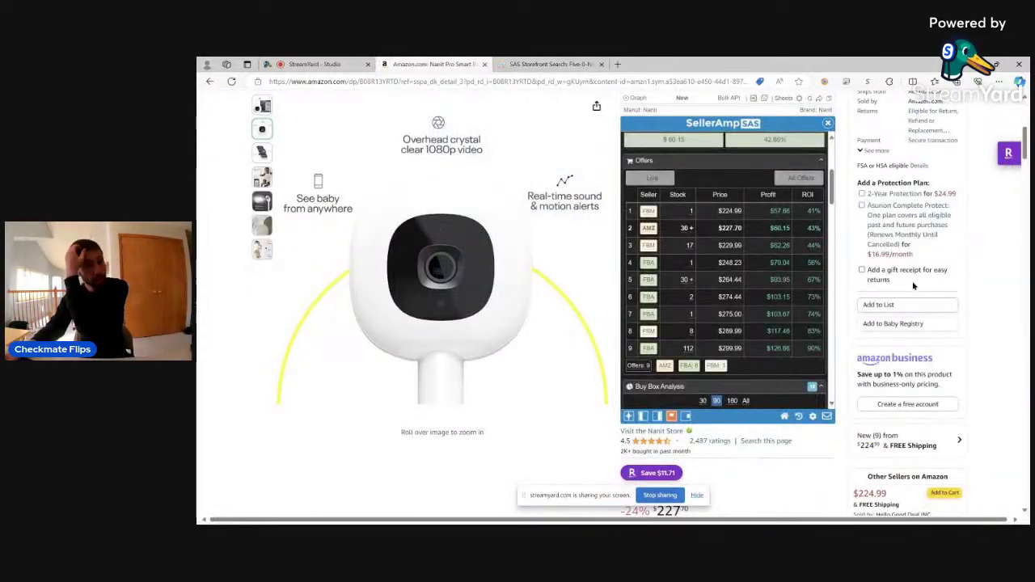
{"action": "scroll", "coordinate": [921, 307], "scroll_direction": "down", "scroll_amount": 10}
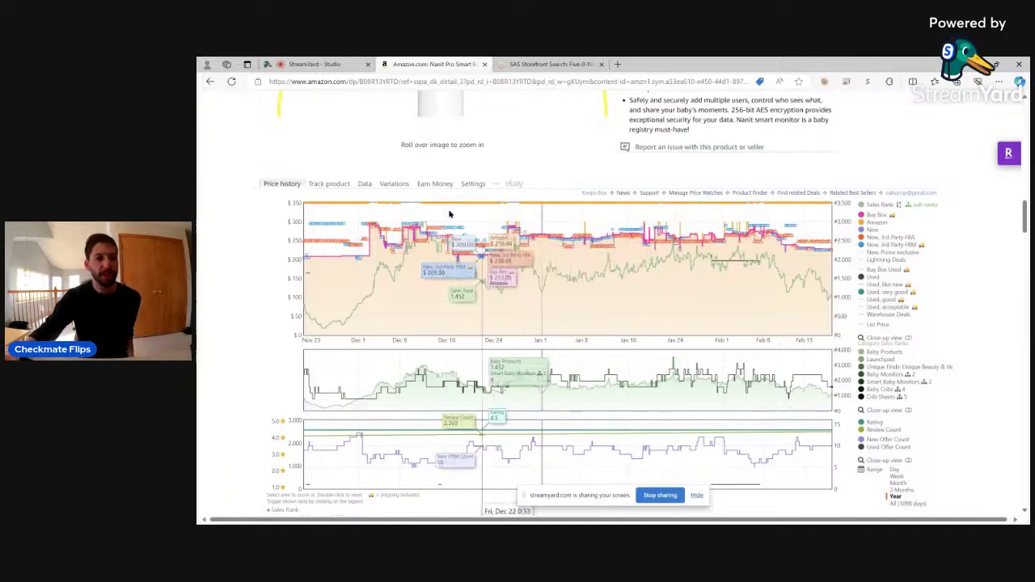
{"action": "left_click", "coordinate": [364, 184]}
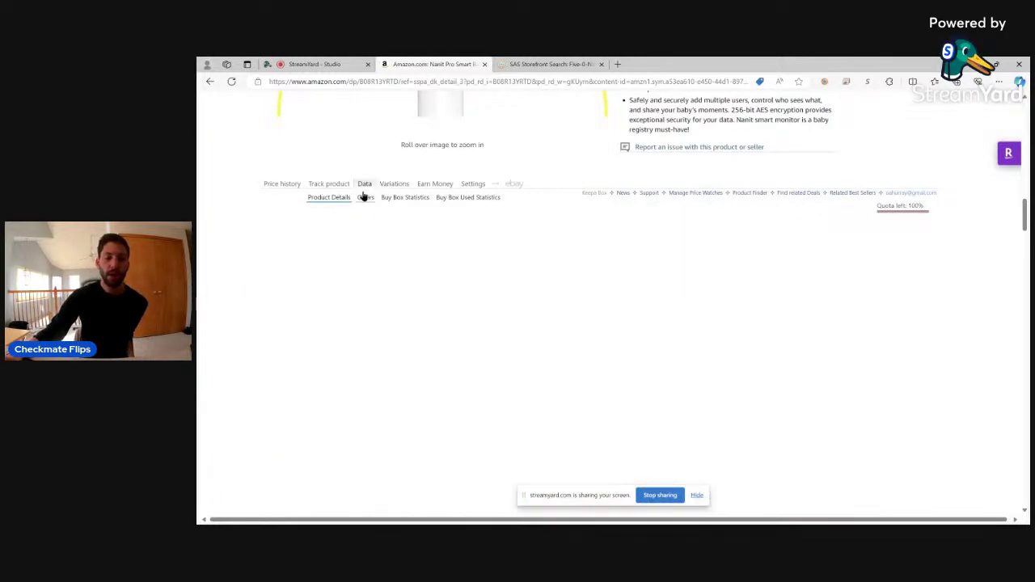
{"action": "left_click", "coordinate": [365, 198]}
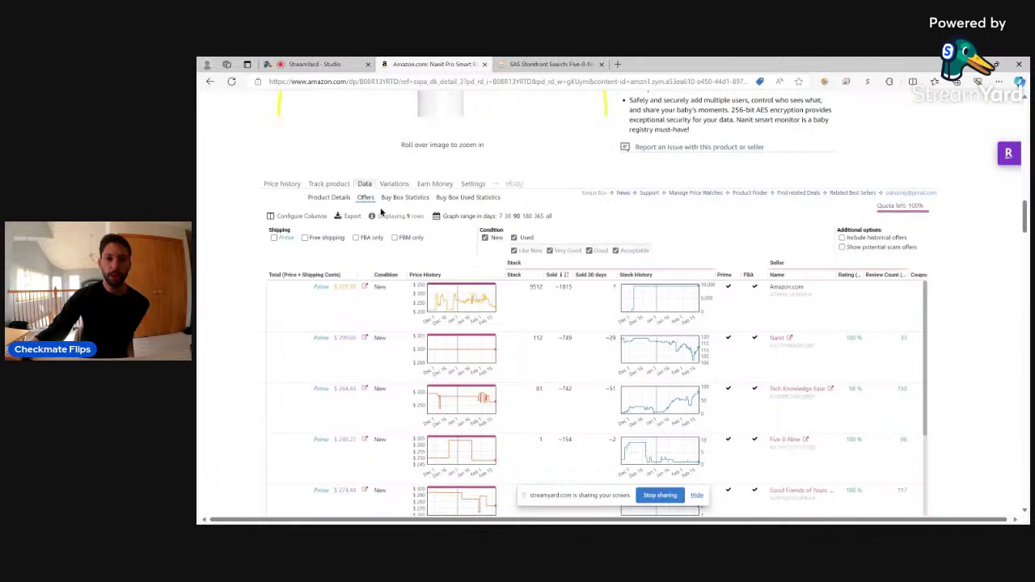
Step: Filter the Keepa offers to exclude used items and include historical offers, and sort them by total price, highest first
{"action": "left_click", "coordinate": [513, 238]}
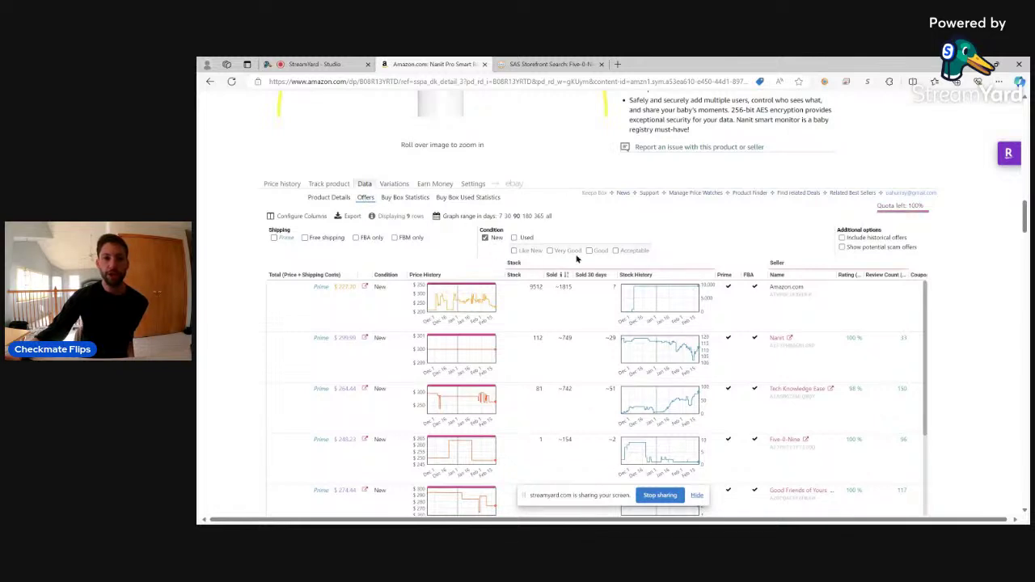
{"action": "left_click", "coordinate": [842, 239]}
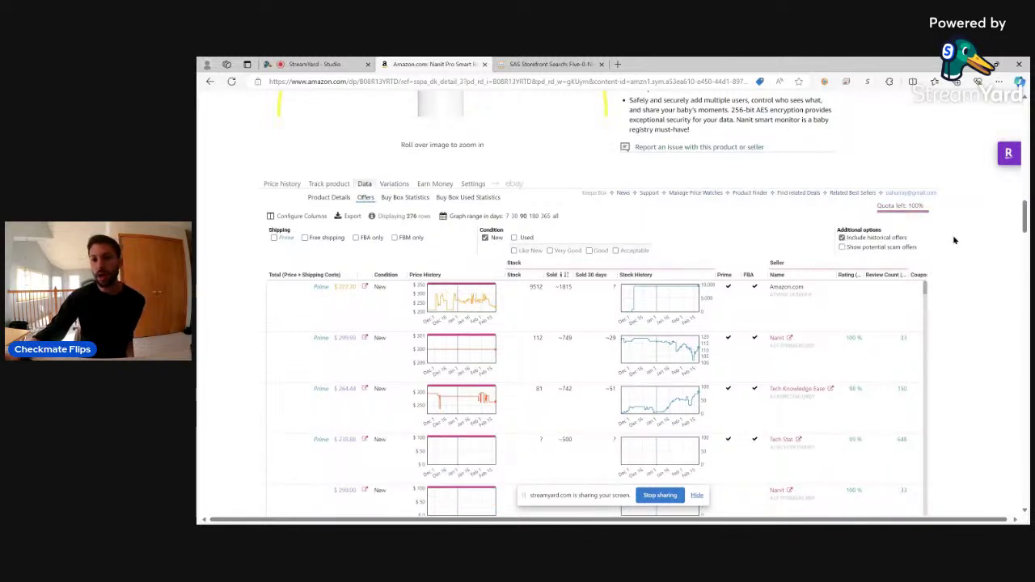
{"action": "scroll", "coordinate": [958, 237], "scroll_direction": "down", "scroll_amount": 3}
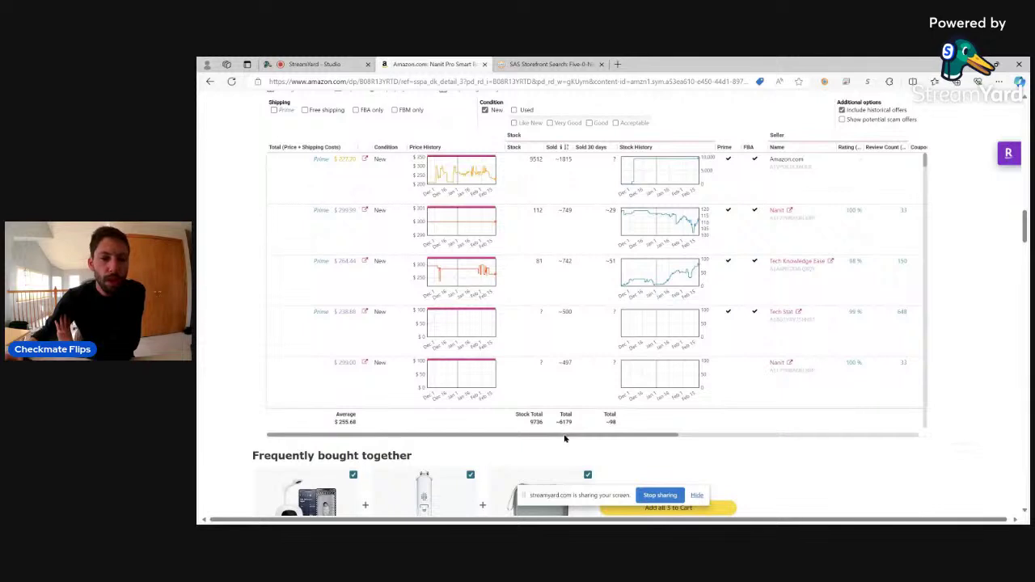
{"action": "left_click", "coordinate": [294, 149]}
{"action": "left_click", "coordinate": [294, 149]}
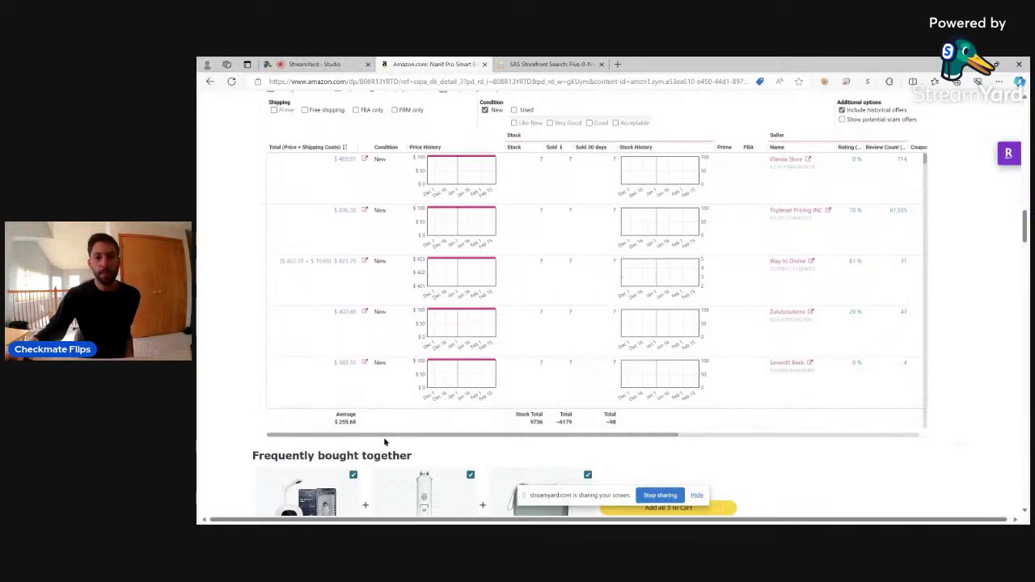
Step: Review the historical Keepa offers from the highest price down, checking prices, FBA status and first-seen and last-seen dates
{"action": "left_click_drag", "start_coordinate": [412, 439], "coordinate": [544, 441]}
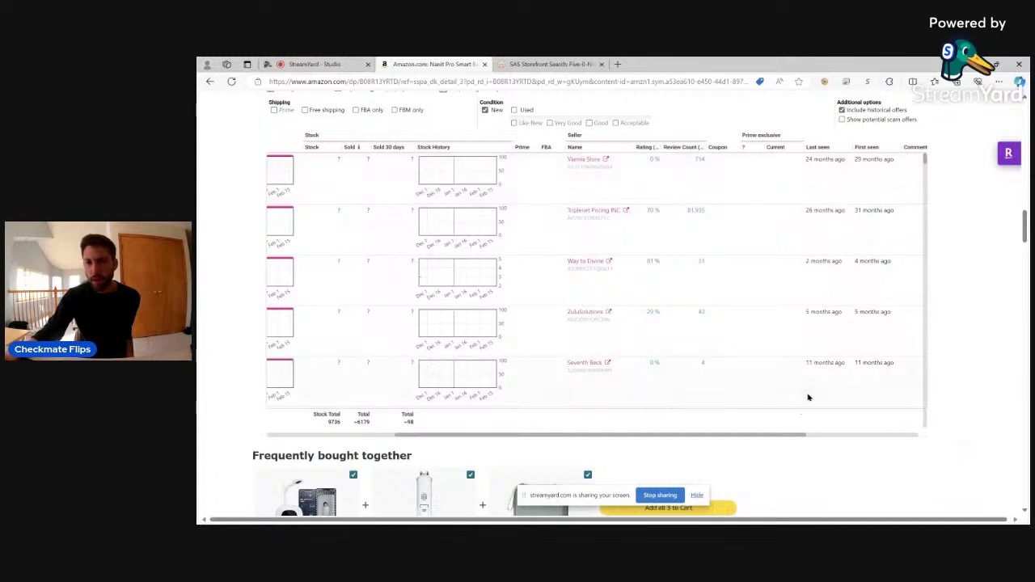
{"action": "left_click_drag", "start_coordinate": [774, 435], "coordinate": [522, 435]}
{"action": "scroll", "coordinate": [354, 271], "scroll_direction": "down", "scroll_amount": 5}
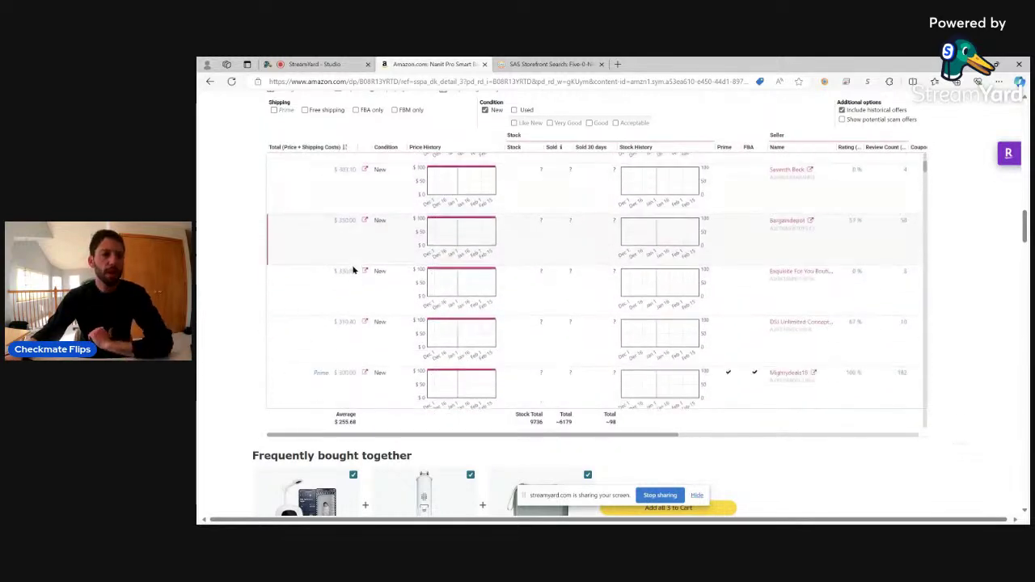
{"action": "scroll", "coordinate": [354, 287], "scroll_direction": "down", "scroll_amount": 1}
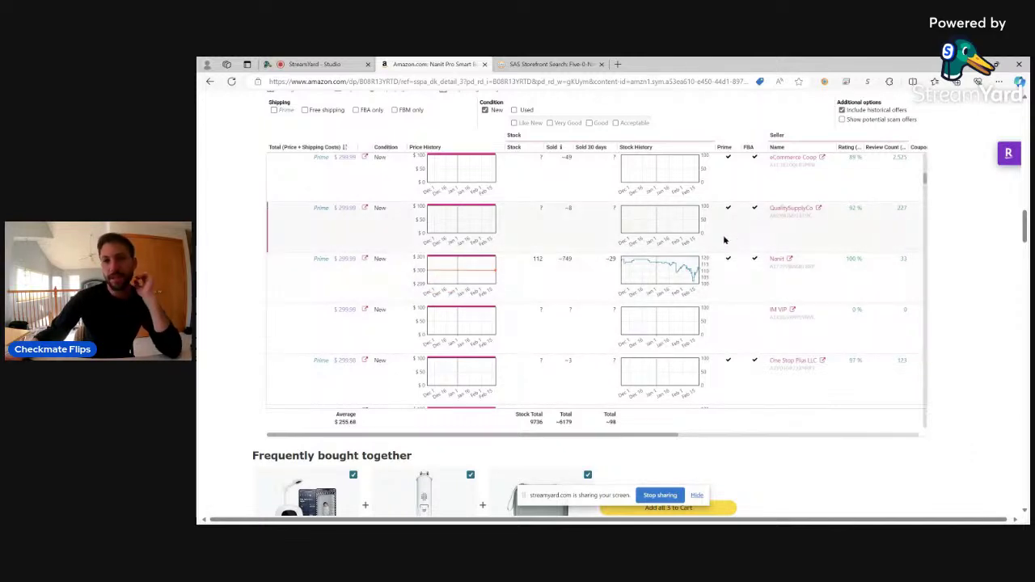
{"action": "scroll", "coordinate": [389, 324], "scroll_direction": "down", "scroll_amount": 2}
{"action": "scroll", "coordinate": [388, 323], "scroll_direction": "down", "scroll_amount": 5}
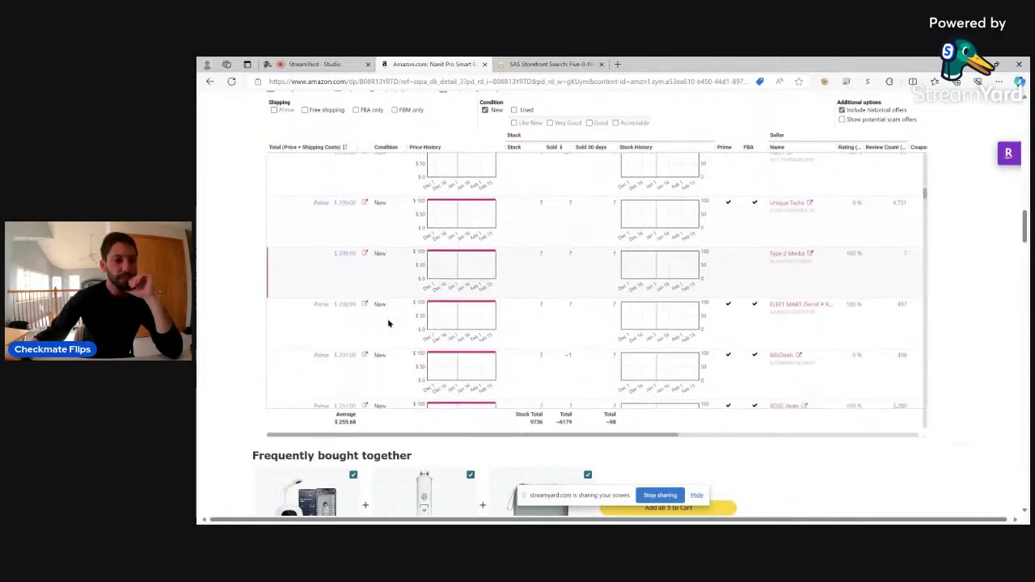
{"action": "scroll", "coordinate": [388, 324], "scroll_direction": "down", "scroll_amount": 2}
{"action": "scroll", "coordinate": [388, 324], "scroll_direction": "down", "scroll_amount": 5}
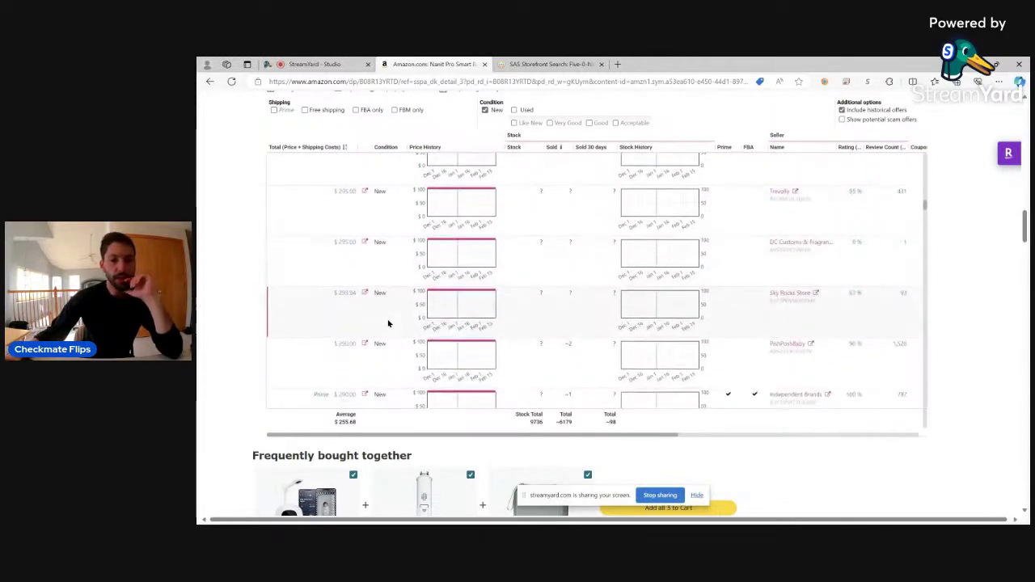
{"action": "scroll", "coordinate": [388, 323], "scroll_direction": "down", "scroll_amount": 5}
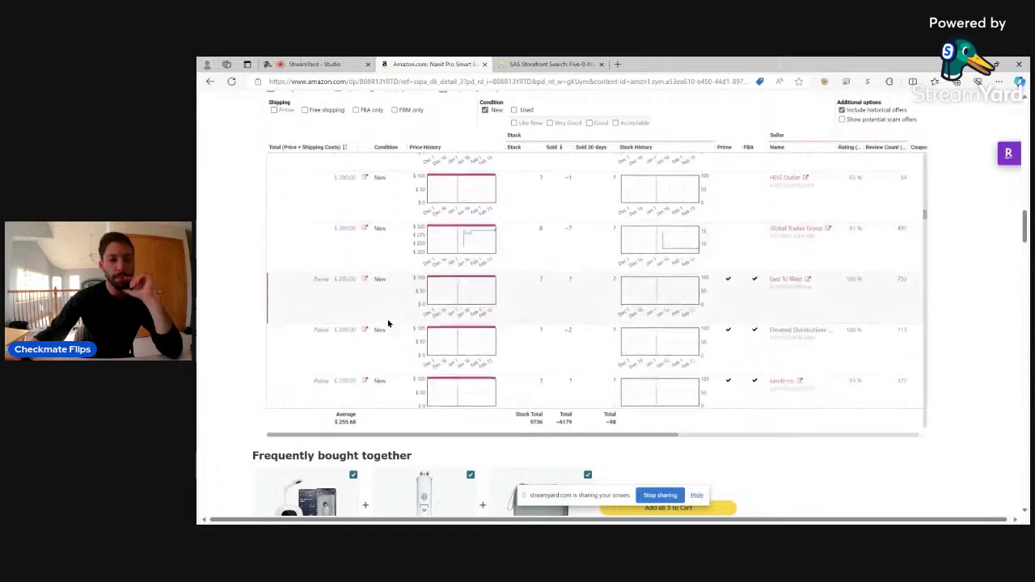
{"action": "scroll", "coordinate": [388, 323], "scroll_direction": "down", "scroll_amount": 5}
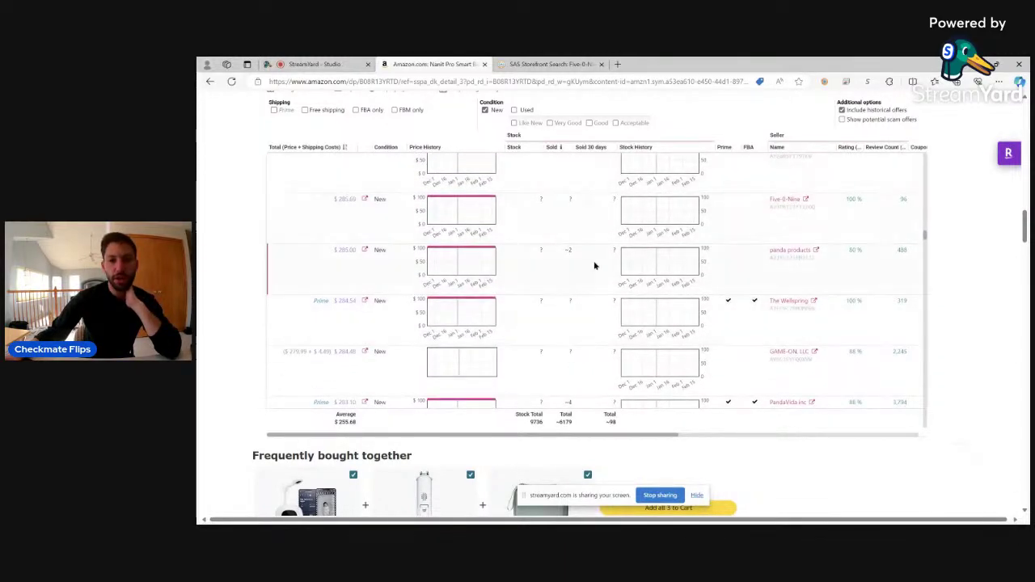
Step: Compare the historical offers in the $270 to $290 range by units sold, FBA status and last-seen date
{"action": "scroll", "coordinate": [574, 259], "scroll_direction": "up", "scroll_amount": 4}
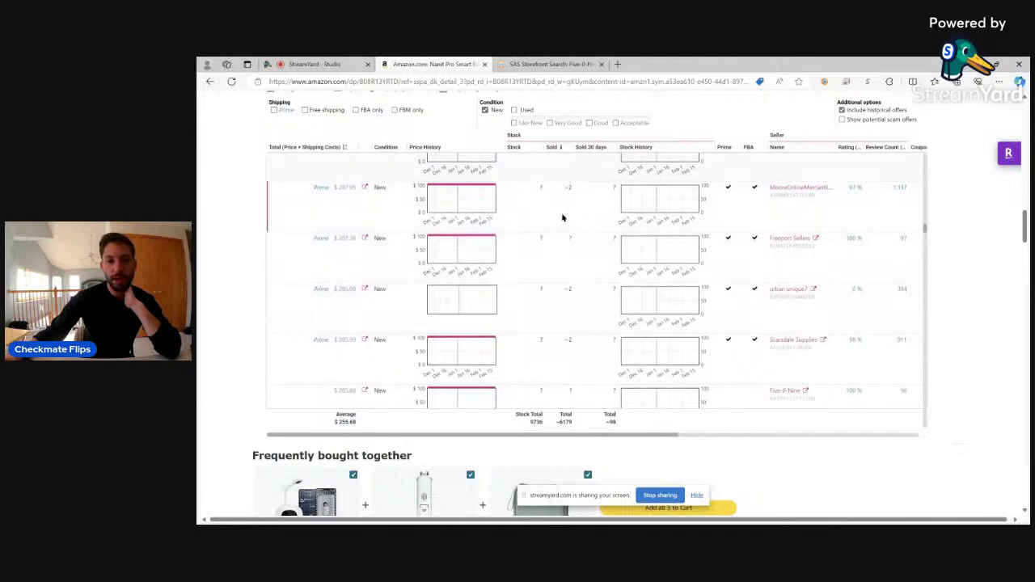
{"action": "scroll", "coordinate": [554, 311], "scroll_direction": "down", "scroll_amount": 4}
{"action": "scroll", "coordinate": [553, 310], "scroll_direction": "down", "scroll_amount": 3}
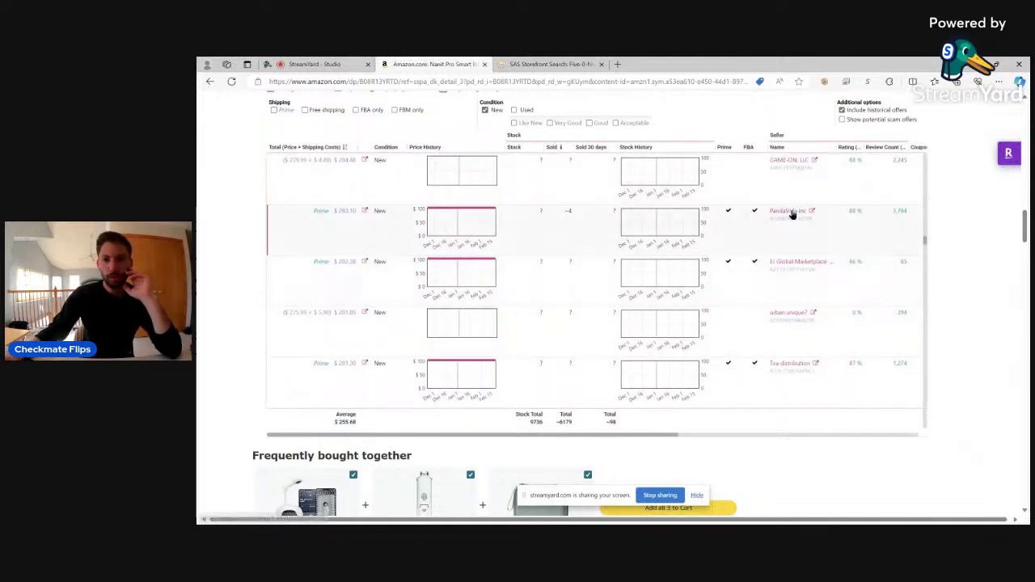
{"action": "scroll", "coordinate": [359, 303], "scroll_direction": "down", "scroll_amount": 3}
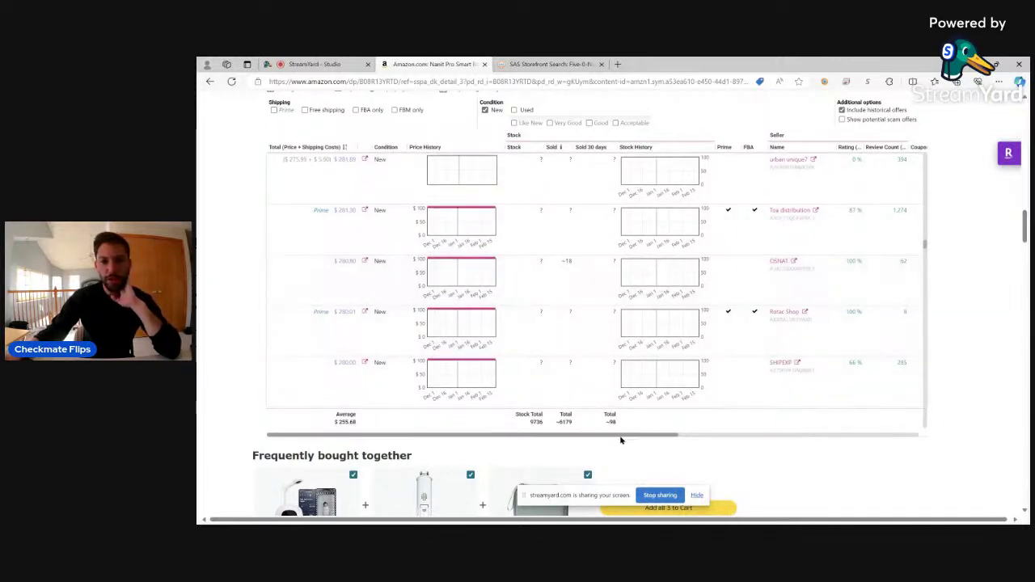
{"action": "left_click_drag", "start_coordinate": [663, 436], "coordinate": [578, 434]}
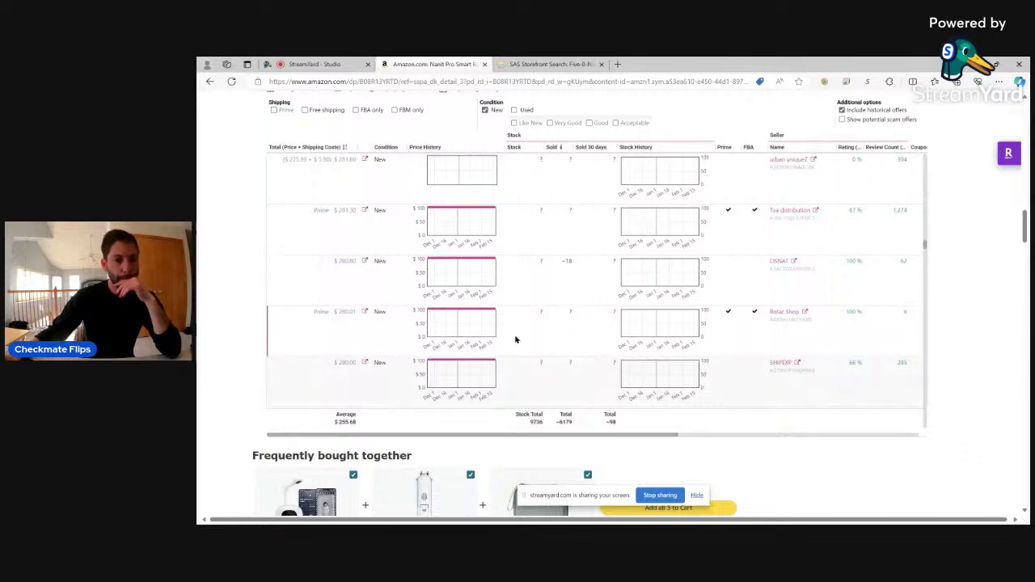
{"action": "scroll", "coordinate": [522, 312], "scroll_direction": "down", "scroll_amount": 1}
{"action": "scroll", "coordinate": [520, 314], "scroll_direction": "down", "scroll_amount": 4}
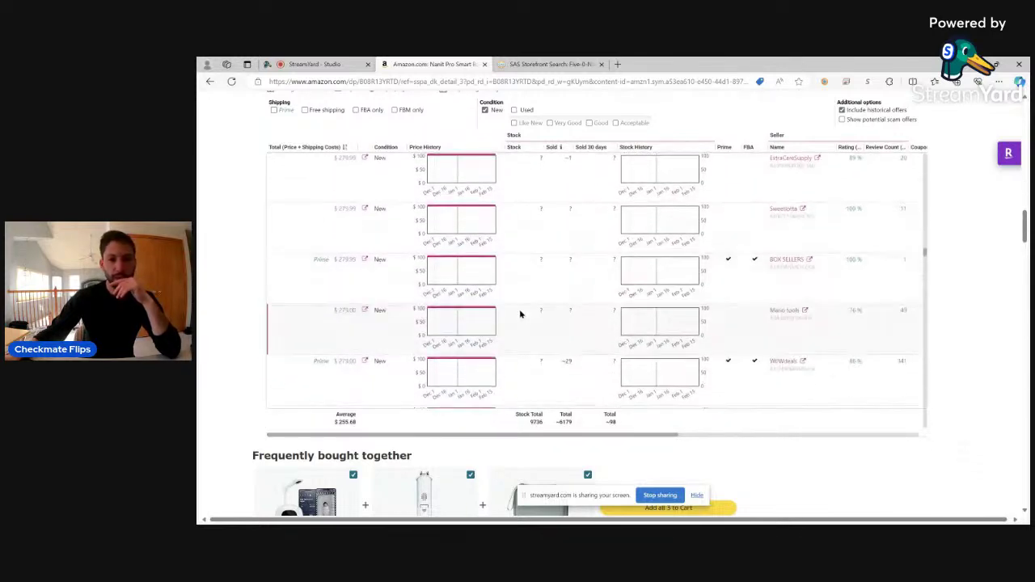
{"action": "mouse_move", "coordinate": [536, 431]}
{"action": "left_mouse_down"}
{"action": "mouse_move", "coordinate": [678, 438]}
{"action": "mouse_move", "coordinate": [517, 435]}
{"action": "left_mouse_up"}
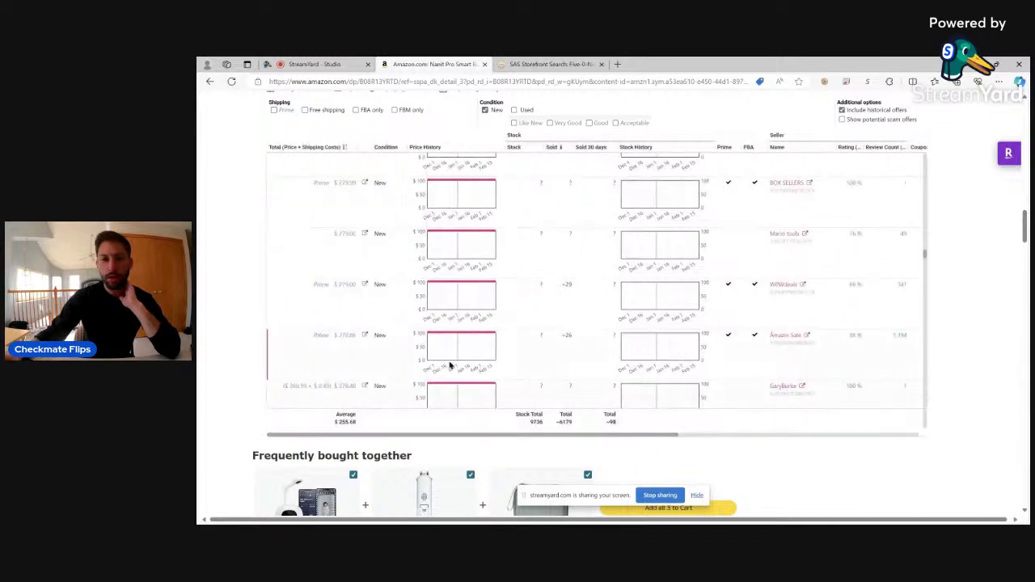
{"action": "scroll", "coordinate": [645, 315], "scroll_direction": "down", "scroll_amount": 2}
{"action": "left_click_drag", "start_coordinate": [615, 434], "coordinate": [761, 432]}
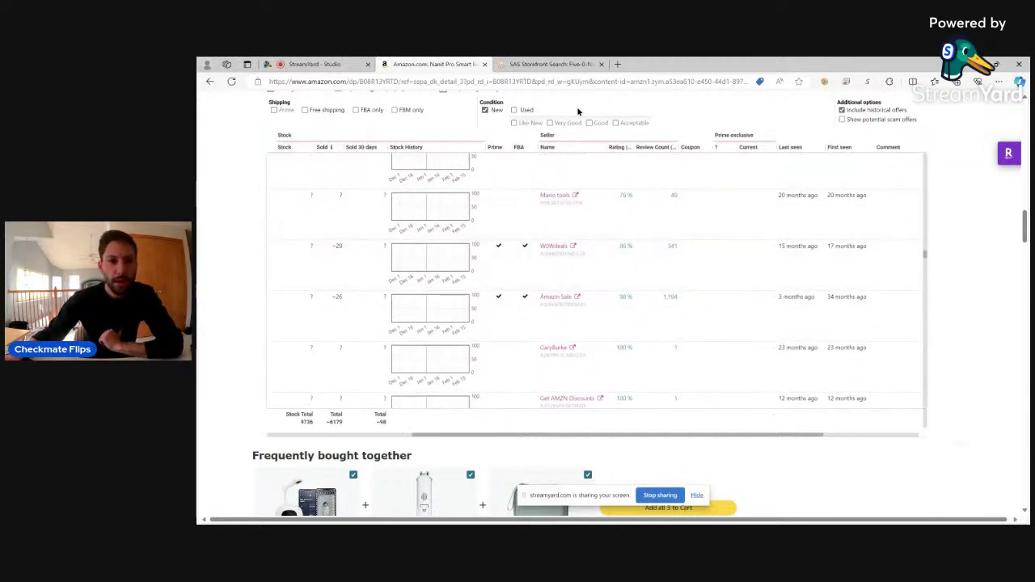
Step: Set the Keepa offers' graph range to all and examine Âmazin Sale's price and stock history
{"action": "scroll", "coordinate": [532, 141], "scroll_direction": "up", "scroll_amount": 2}
{"action": "left_click", "coordinate": [555, 152]}
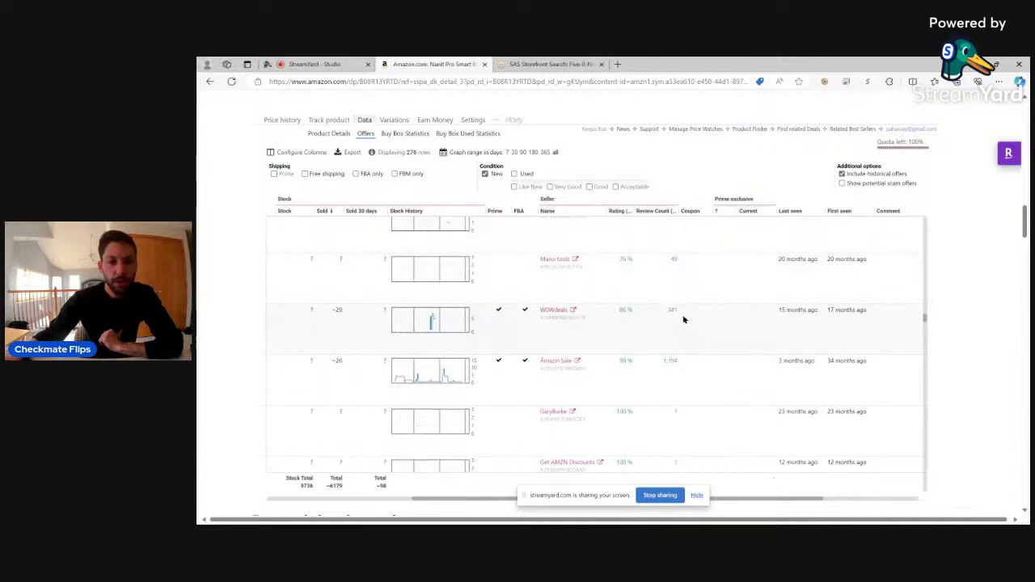
{"action": "scroll", "coordinate": [671, 324], "scroll_direction": "down", "scroll_amount": 1}
{"action": "mouse_move", "coordinate": [411, 347]}
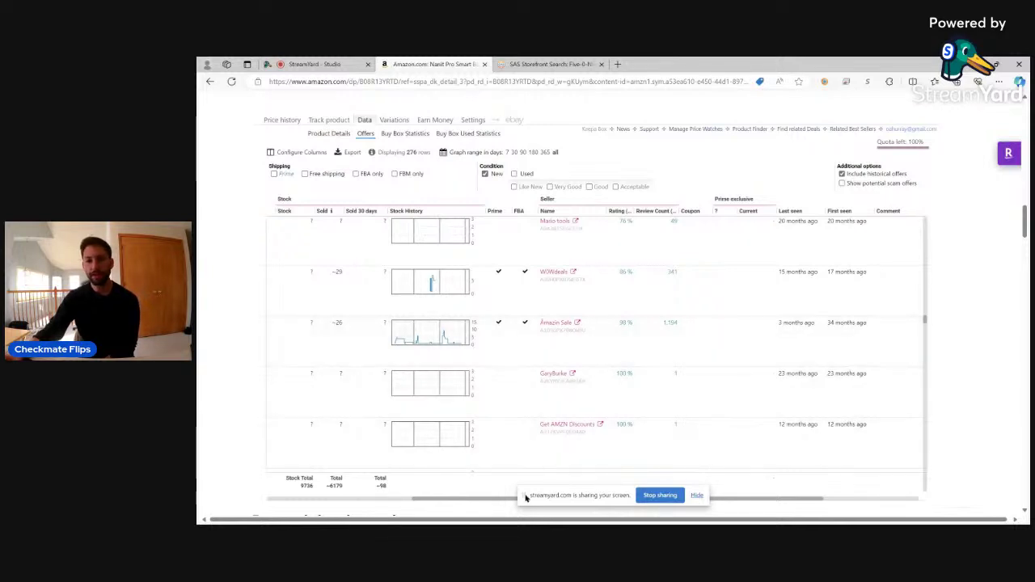
{"action": "left_click_drag", "start_coordinate": [485, 495], "coordinate": [305, 514]}
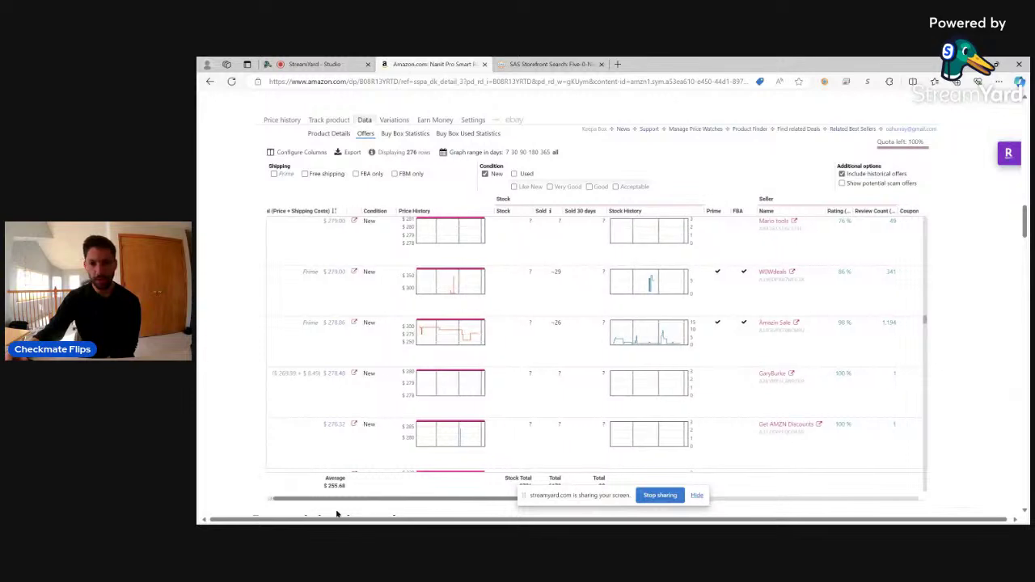
Step: Open Âmazin Sale's seller overview in Keepa and show that seller's profile on Amazon
{"action": "left_click", "coordinate": [782, 323]}
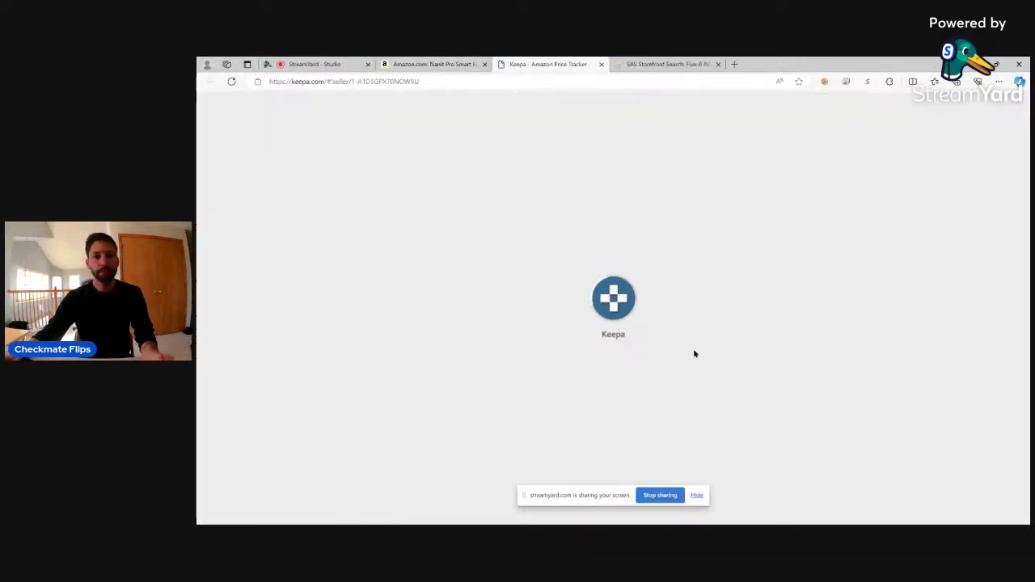
{"action": "left_click", "coordinate": [659, 495]}
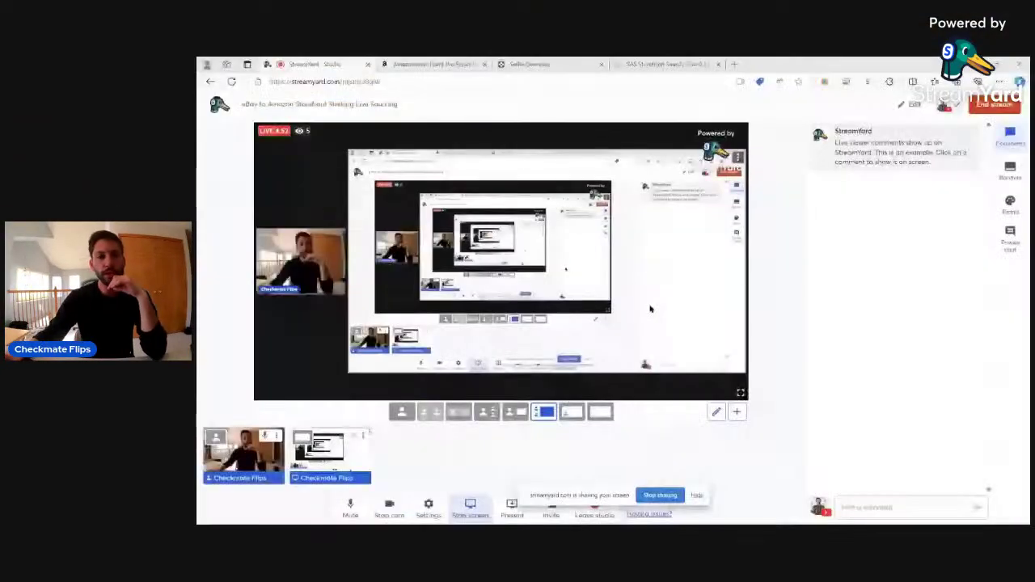
{"action": "left_click", "coordinate": [538, 64]}
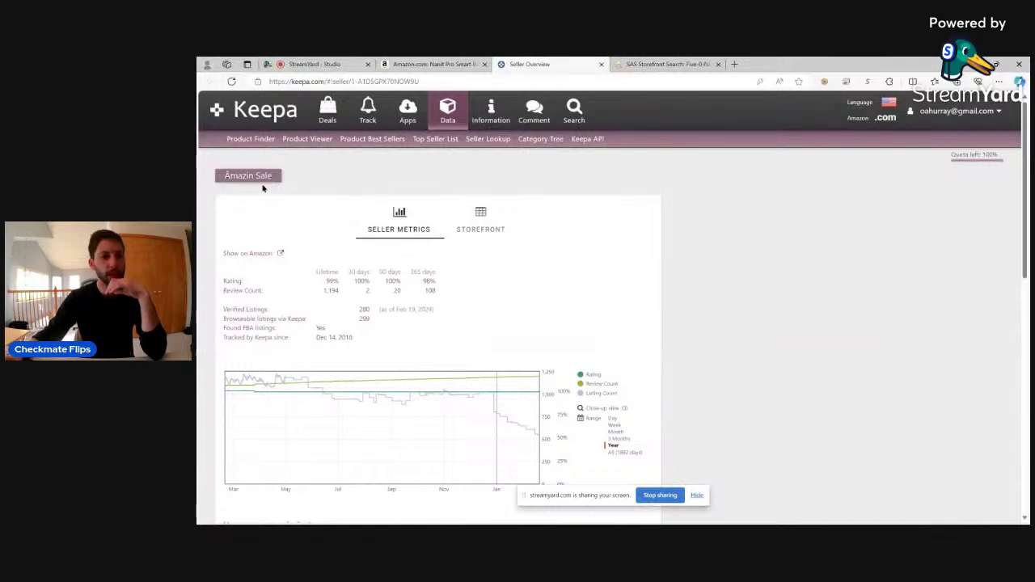
{"action": "left_click", "coordinate": [253, 256]}
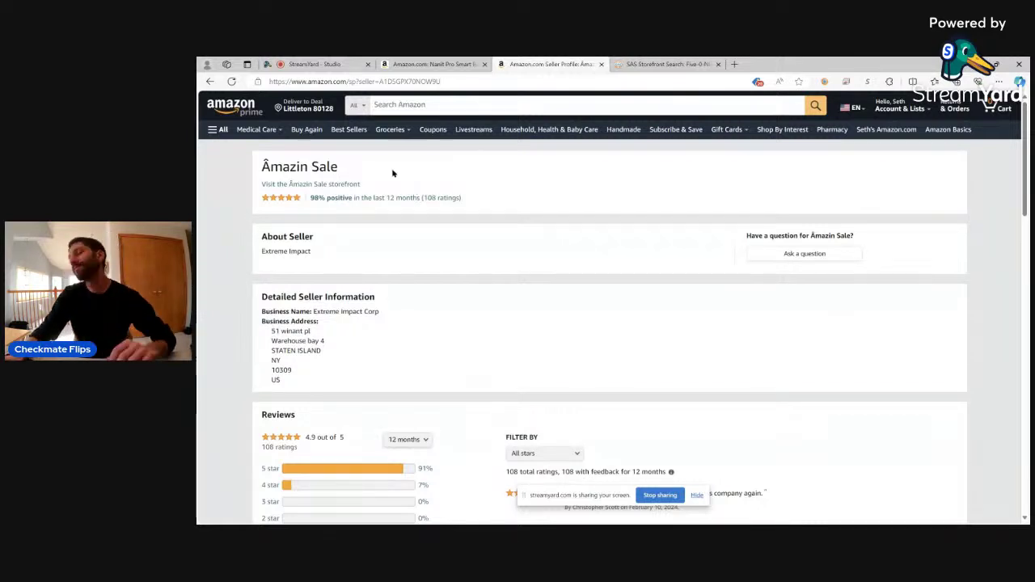
Step: Copy Âmazin Sale's seller ID from the Amazon profile address and switch to the SellerAmp storefront search
{"action": "left_click_drag", "start_coordinate": [452, 81], "coordinate": [384, 80]}
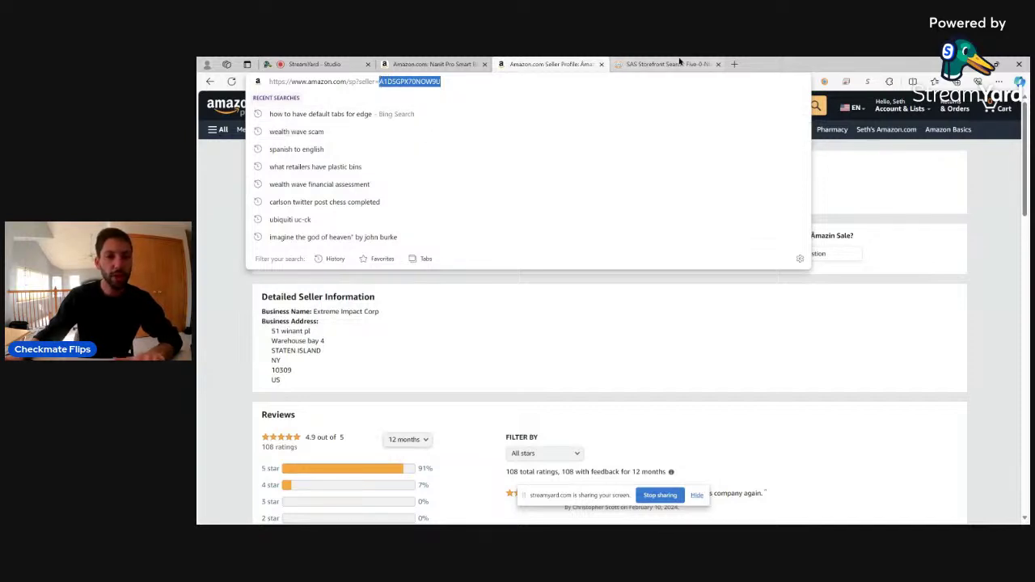
{"action": "mouse_move", "coordinate": [682, 63]}
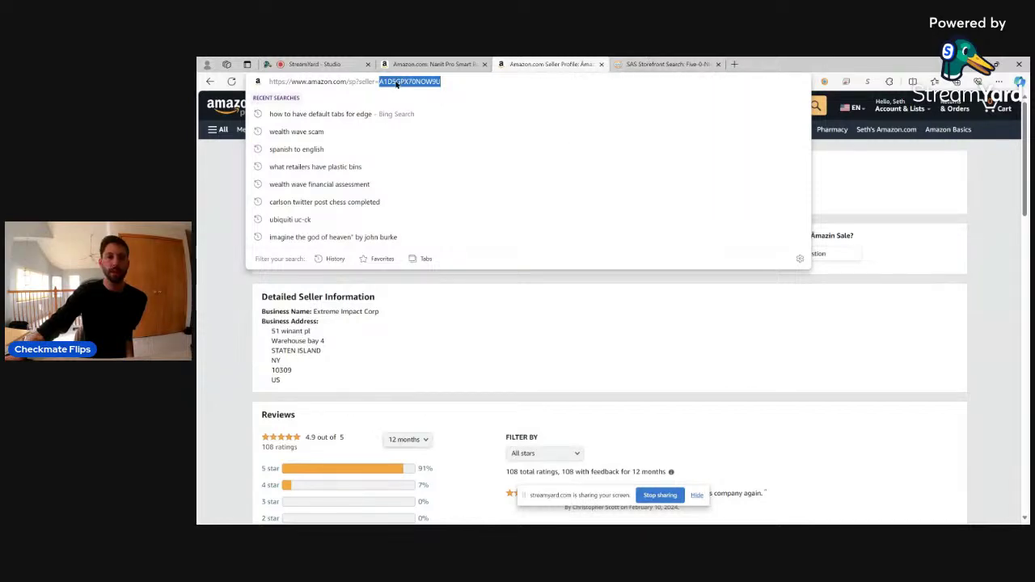
{"action": "left_click", "coordinate": [659, 65]}
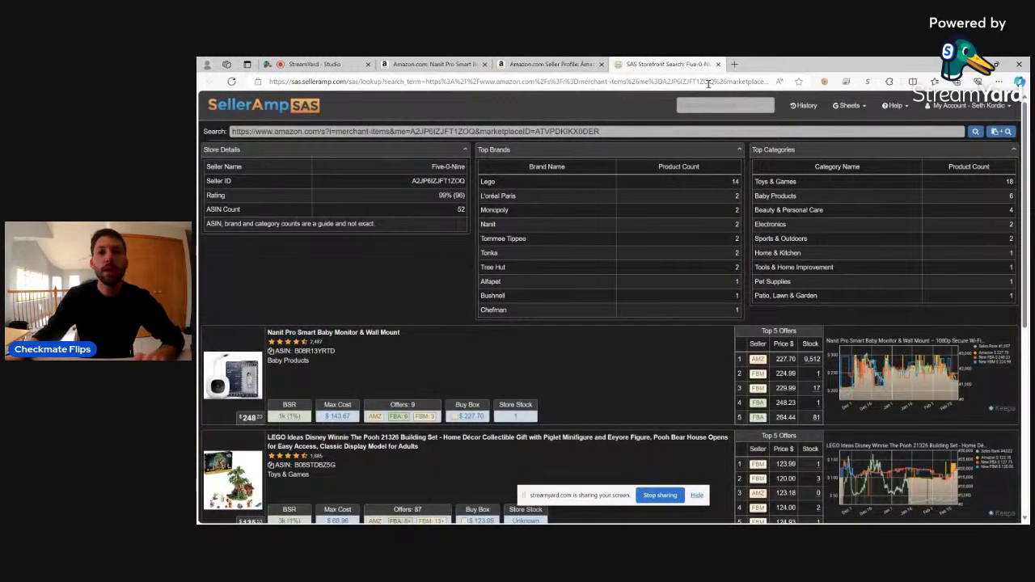
{"action": "double_click", "coordinate": [674, 83]}
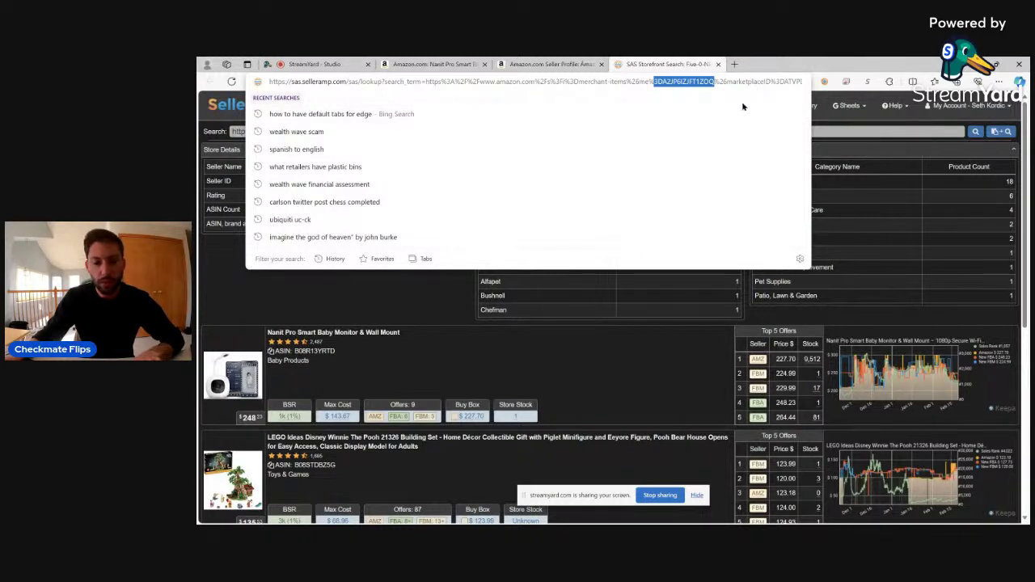
{"action": "left_click", "coordinate": [885, 121]}
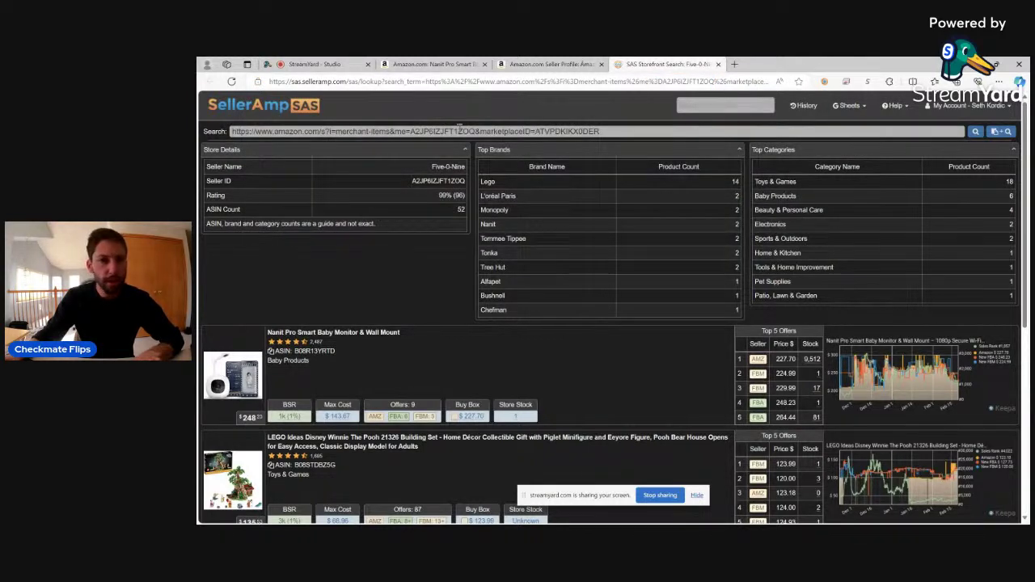
Step: Replace the seller ID in the SellerAmp storefront search address with Âmazin Sale's copied ID and run the search
{"action": "triple_click", "coordinate": [436, 131]}
{"action": "left_click", "coordinate": [583, 127]}
{"action": "triple_click", "coordinate": [537, 131]}
{"action": "left_click", "coordinate": [604, 131]}
{"action": "left_click_drag", "start_coordinate": [604, 131], "coordinate": [551, 132]}
{"action": "left_click_drag", "start_coordinate": [476, 131], "coordinate": [410, 131]}
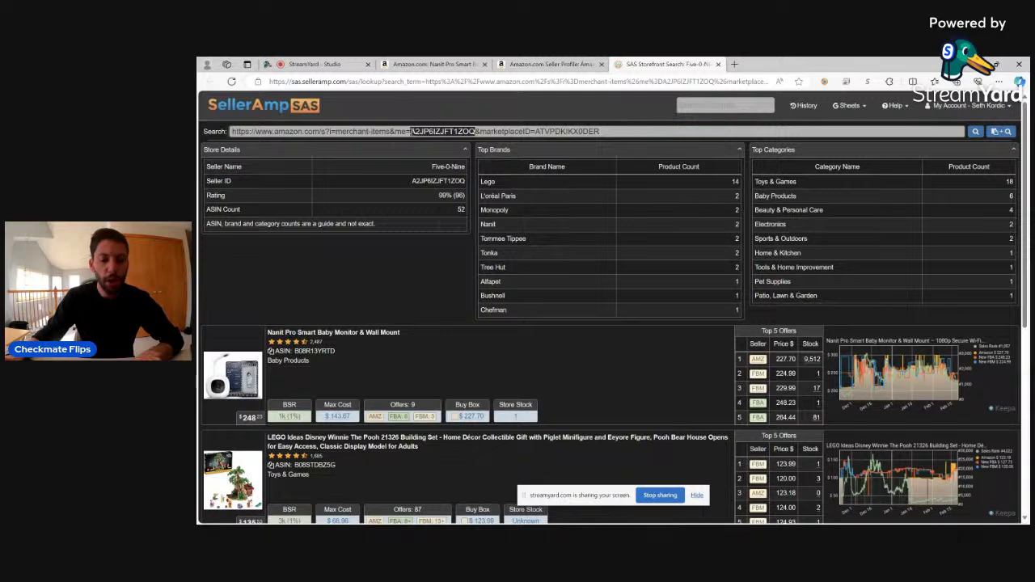
{"action": "key", "text": "ctrl+v"}
{"action": "left_click", "coordinate": [978, 131]}
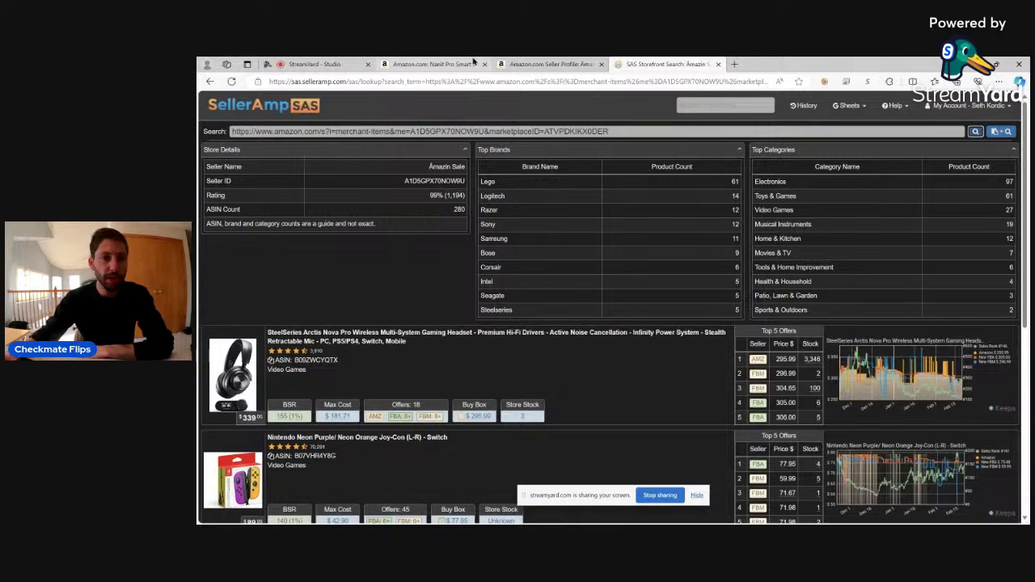
Step: Recheck Âmazin Sale's offer in the monitor's Keepa data and return to the seller's SellerAmp storefront results
{"action": "left_click", "coordinate": [428, 63]}
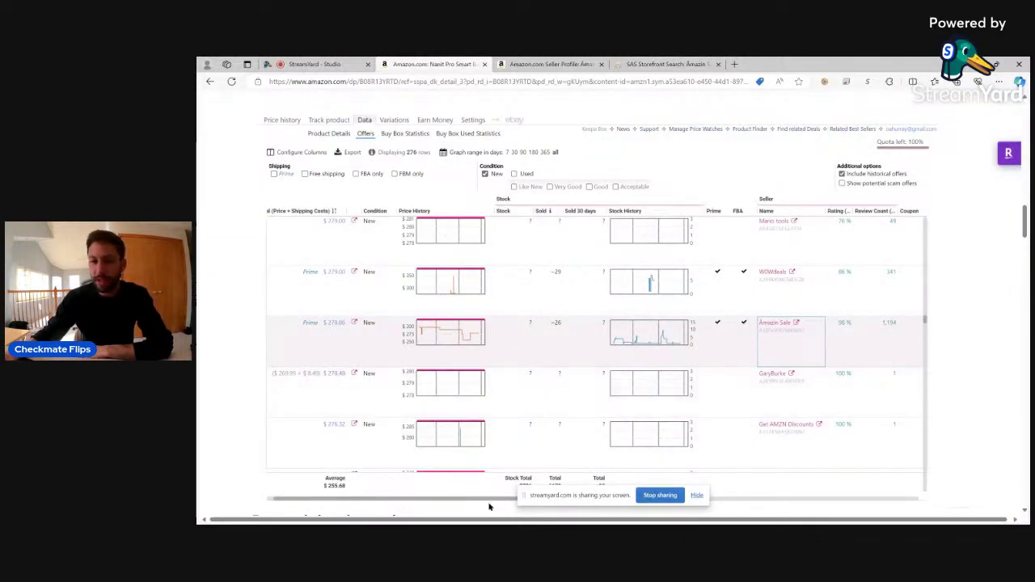
{"action": "left_click_drag", "start_coordinate": [492, 498], "coordinate": [412, 508]}
{"action": "left_click", "coordinate": [632, 63]}
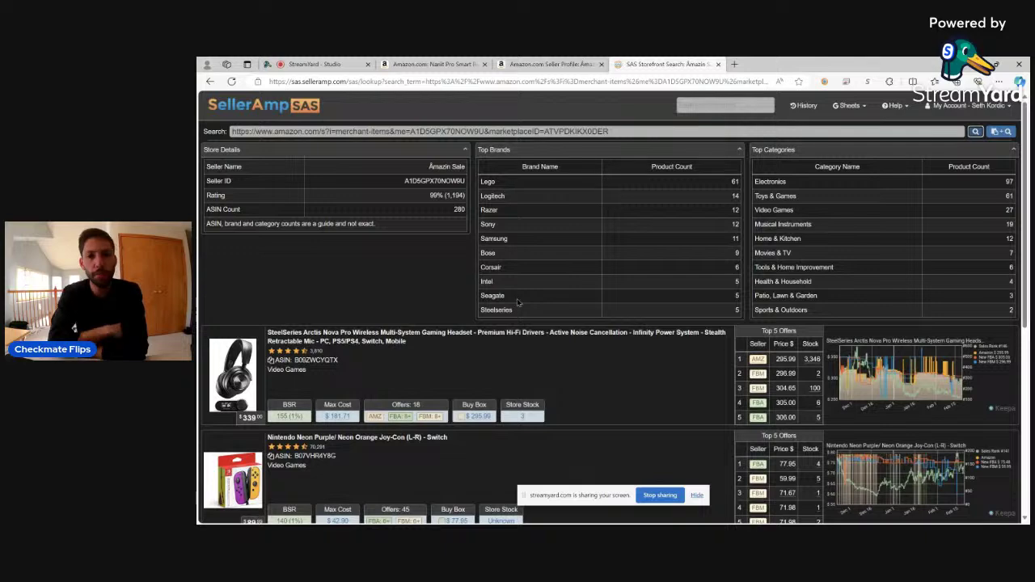
Step: Review the monitor's rank and pricing details on its Amazon page and return to Âmazin Sale's SellerAmp storefront results
{"action": "left_click", "coordinate": [428, 63]}
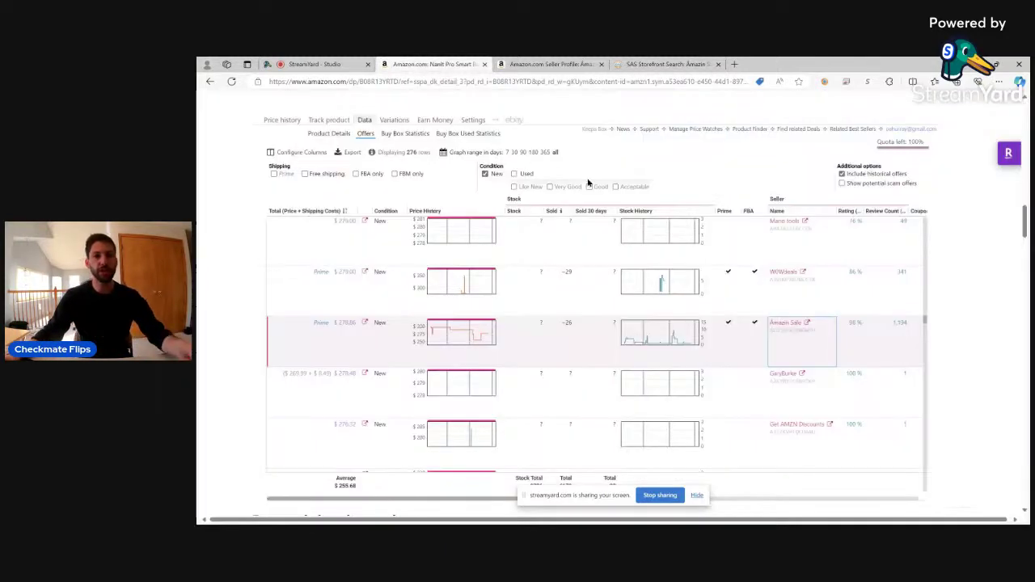
{"action": "scroll", "coordinate": [983, 281], "scroll_direction": "up", "scroll_amount": 1}
{"action": "scroll", "coordinate": [982, 281], "scroll_direction": "up", "scroll_amount": 2}
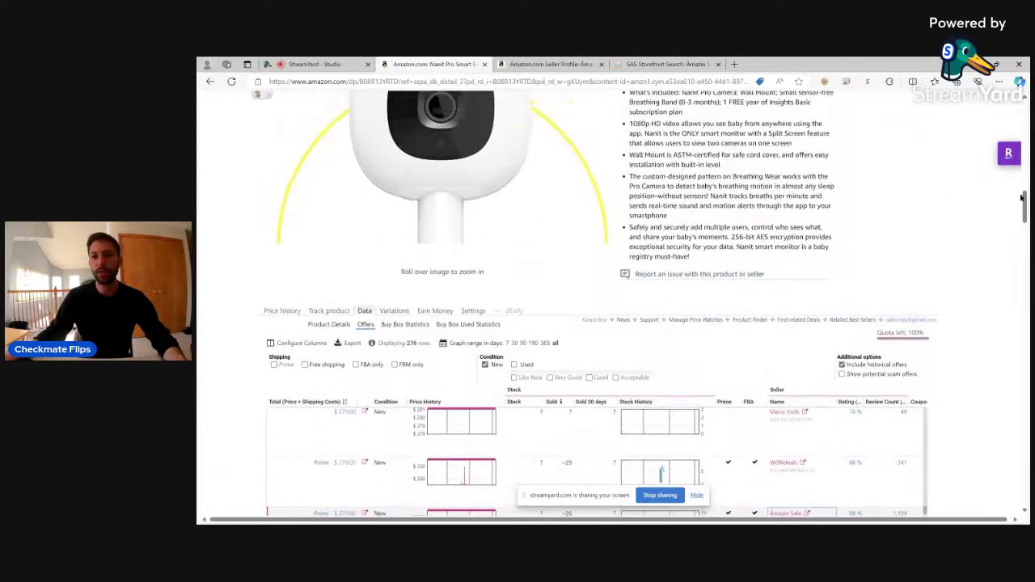
{"action": "scroll", "coordinate": [982, 281], "scroll_direction": "up", "scroll_amount": 5}
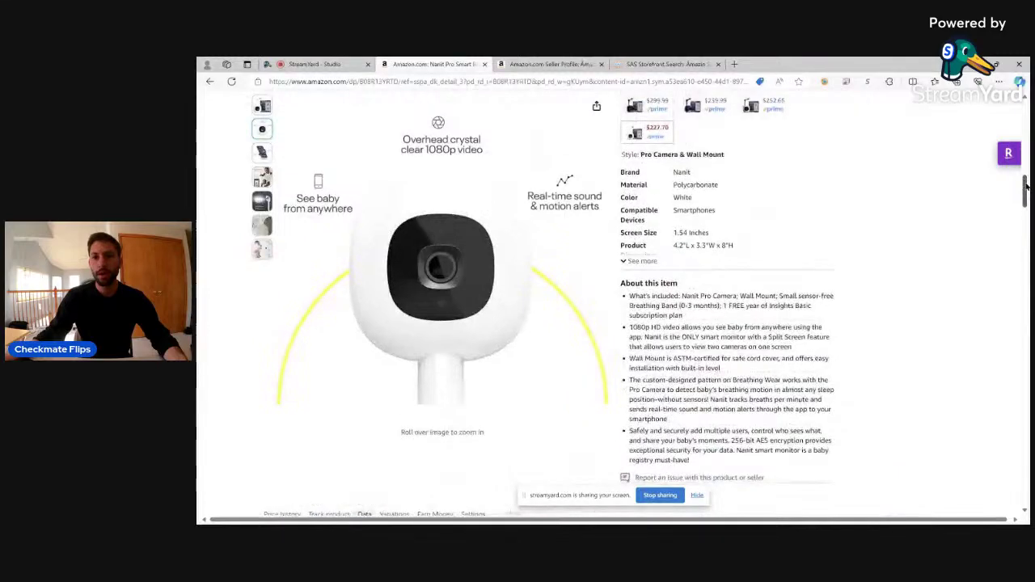
{"action": "scroll", "coordinate": [983, 281], "scroll_direction": "up", "scroll_amount": 5}
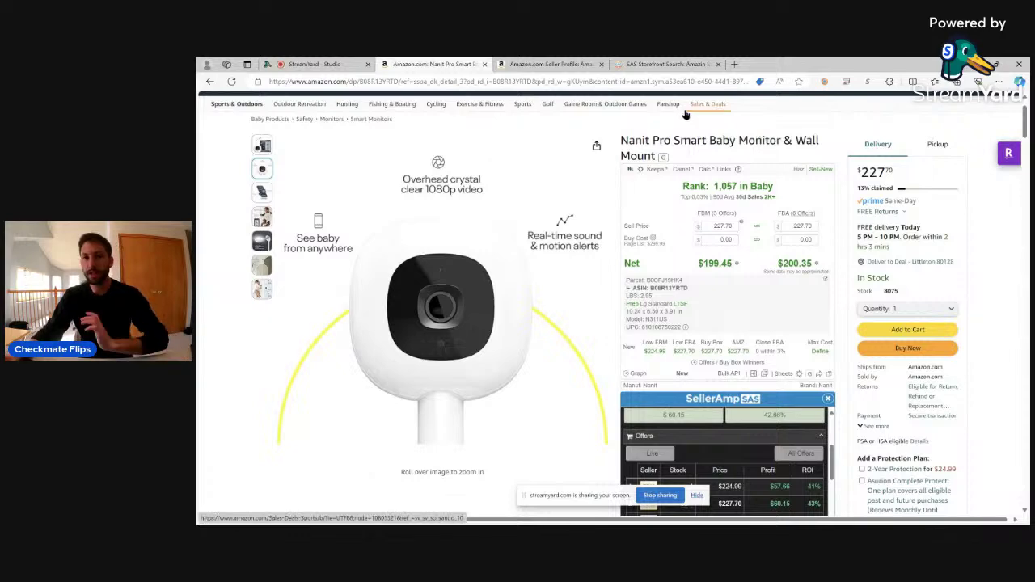
{"action": "left_click", "coordinate": [669, 65]}
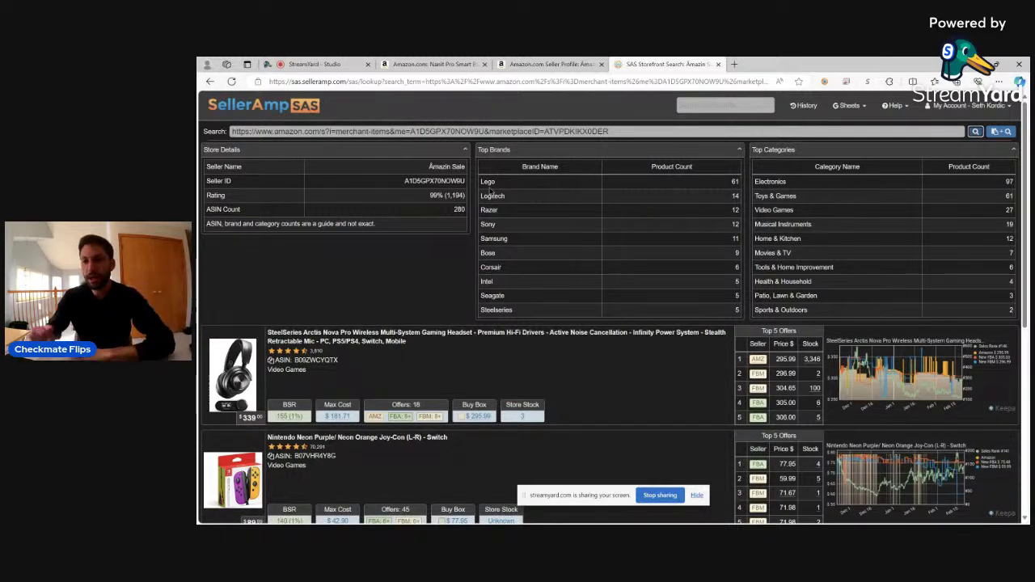
Step: Review Âmazin Sale's storefront summary and leading products, with a brief check of the Nanit Pro monitor's Amazon page
{"action": "scroll", "coordinate": [1016, 209], "scroll_direction": "down", "scroll_amount": 3}
{"action": "scroll", "coordinate": [606, 307], "scroll_direction": "down", "scroll_amount": 3}
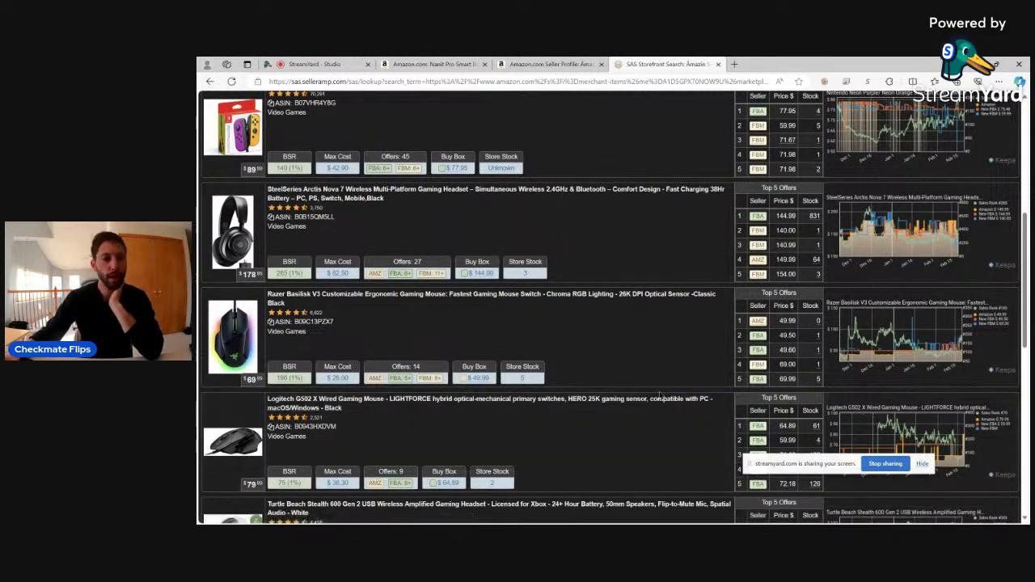
{"action": "scroll", "coordinate": [659, 391], "scroll_direction": "up", "scroll_amount": 6}
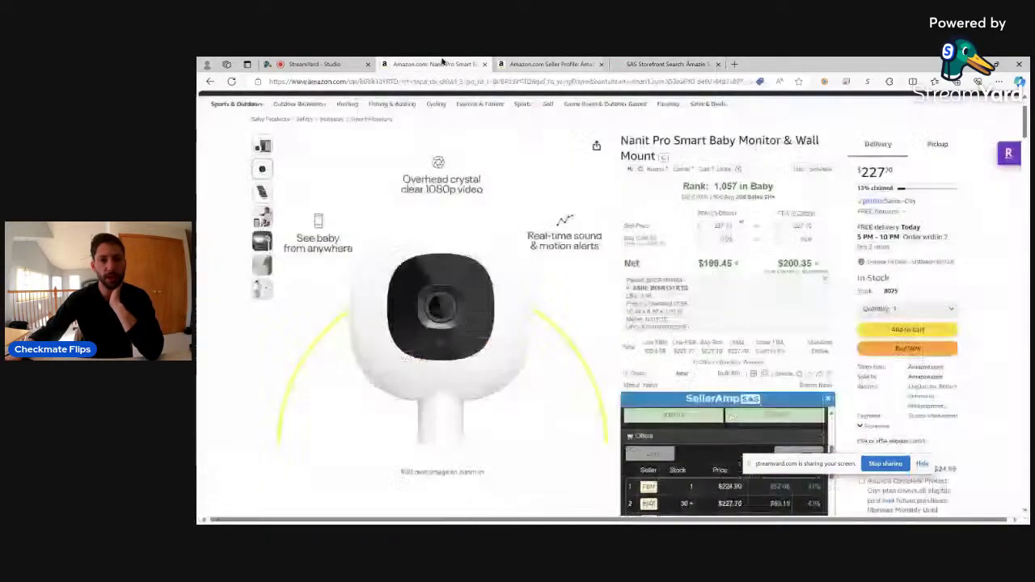
{"action": "left_click", "coordinate": [465, 64]}
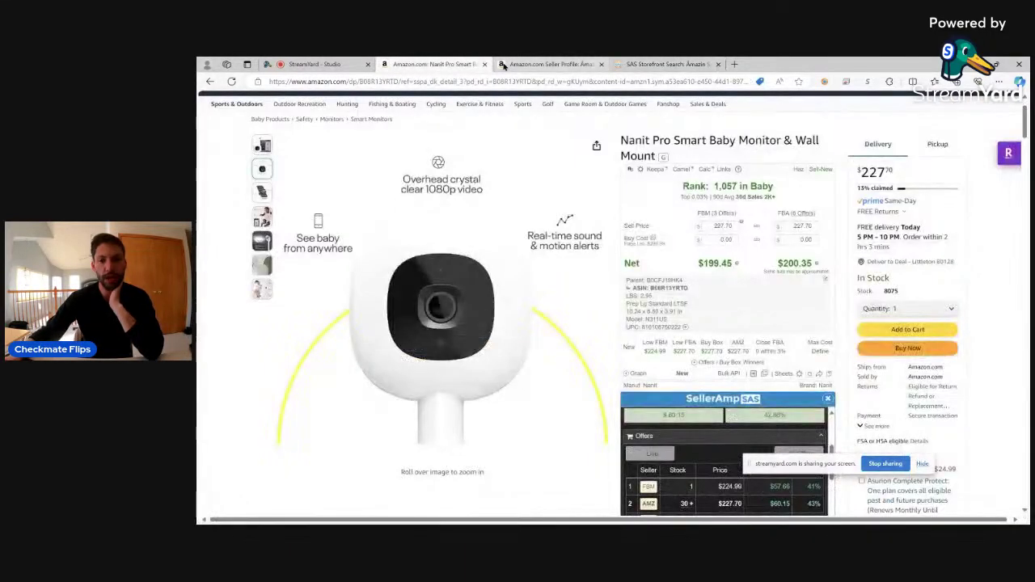
{"action": "left_click", "coordinate": [659, 64]}
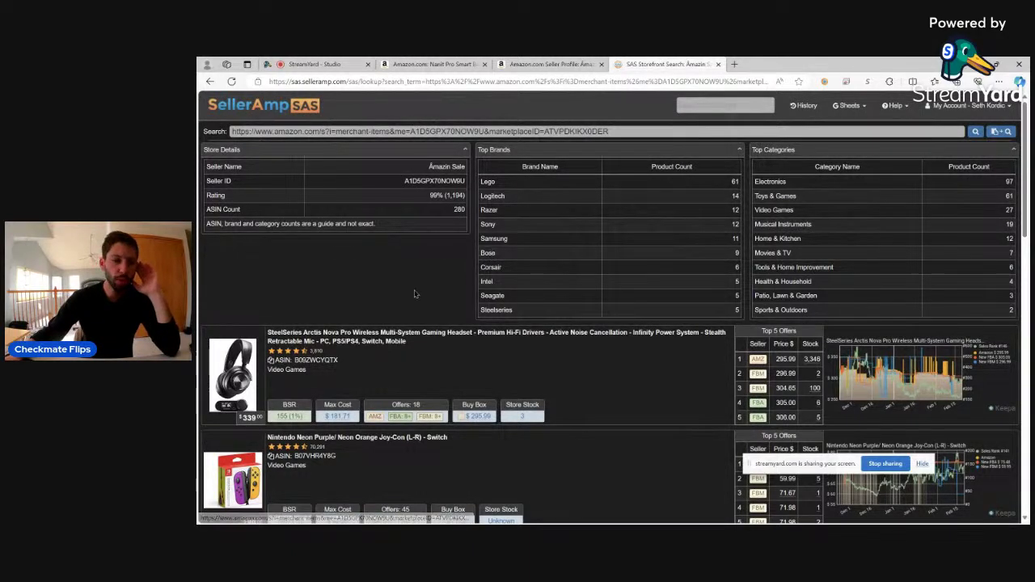
{"action": "scroll", "coordinate": [414, 293], "scroll_direction": "down", "scroll_amount": 3}
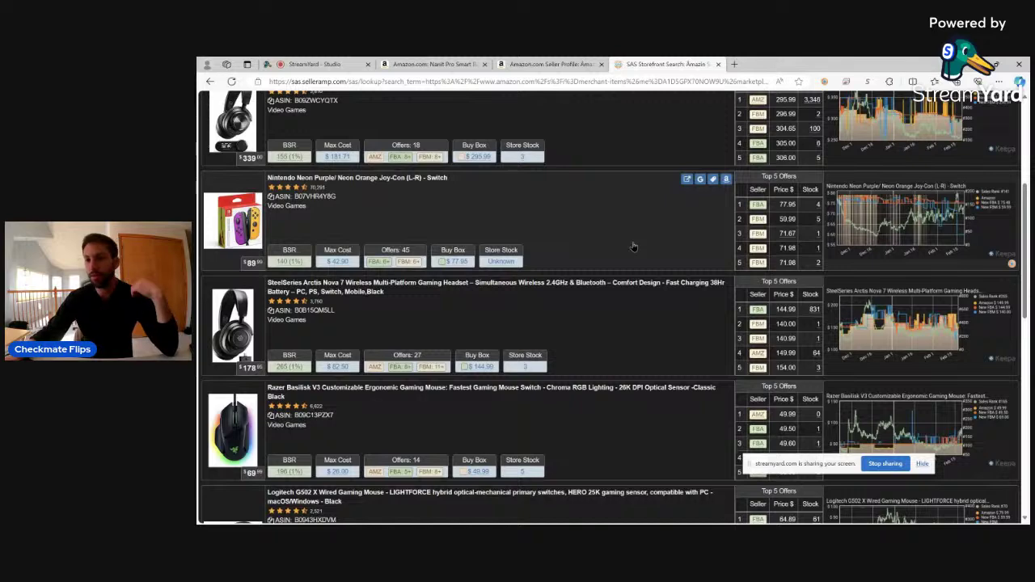
{"action": "scroll", "coordinate": [623, 249], "scroll_direction": "up", "scroll_amount": 3}
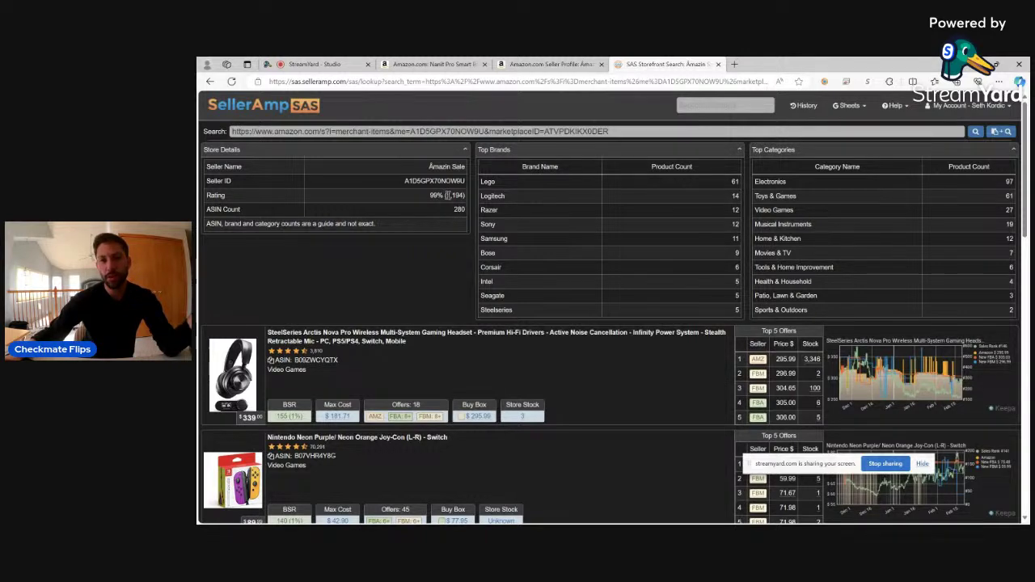
Step: Examine the ranks, offers, store stock and Keepa charts of the gaming products in Âmazin Sale's storefront, along with its store details
{"action": "left_click", "coordinate": [459, 276]}
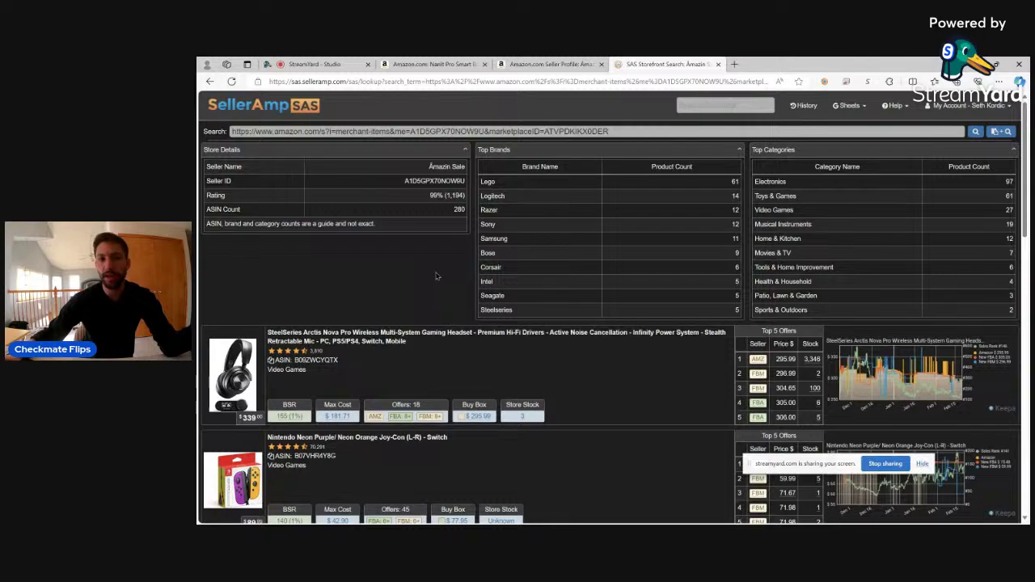
{"action": "scroll", "coordinate": [443, 280], "scroll_direction": "down", "scroll_amount": 3}
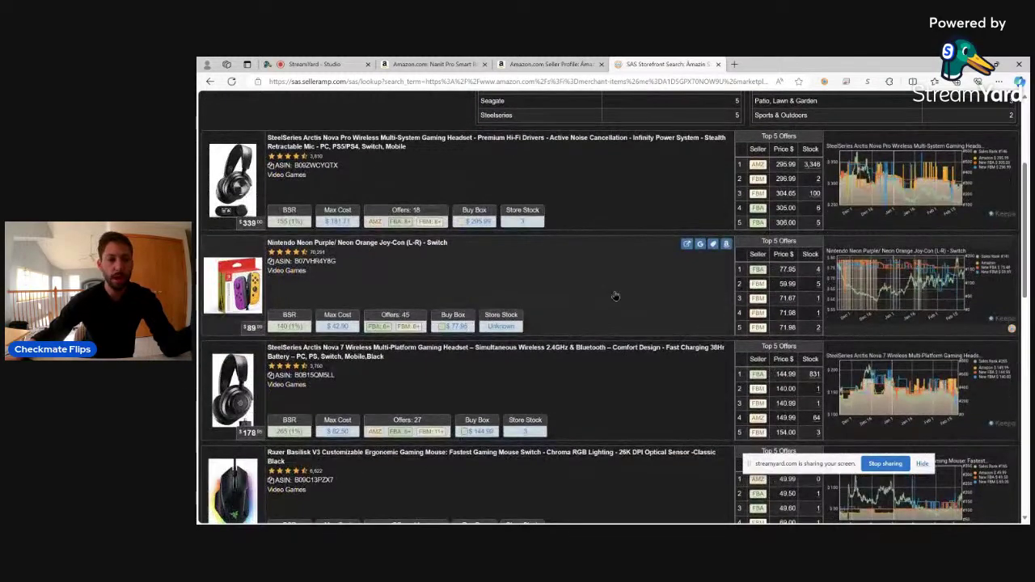
{"action": "scroll", "coordinate": [614, 296], "scroll_direction": "down", "scroll_amount": 2}
{"action": "scroll", "coordinate": [613, 296], "scroll_direction": "down", "scroll_amount": 1}
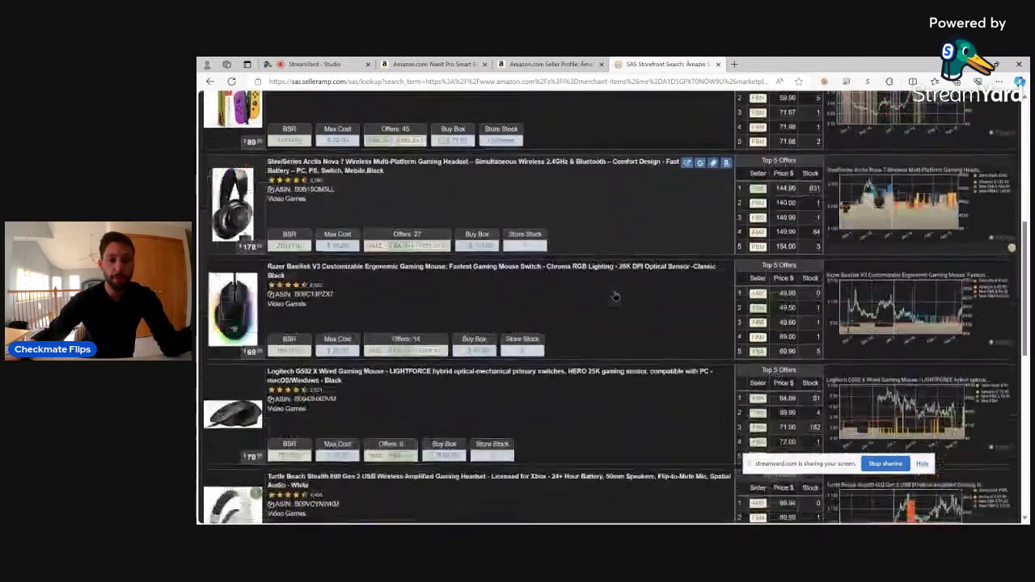
{"action": "scroll", "coordinate": [613, 296], "scroll_direction": "up", "scroll_amount": 6}
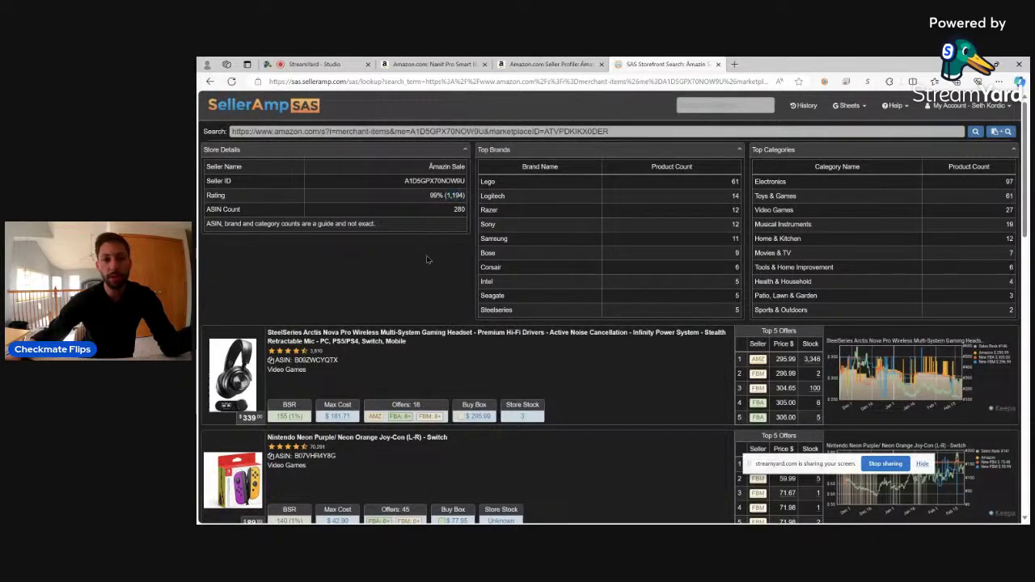
{"action": "scroll", "coordinate": [483, 260], "scroll_direction": "down", "scroll_amount": 8}
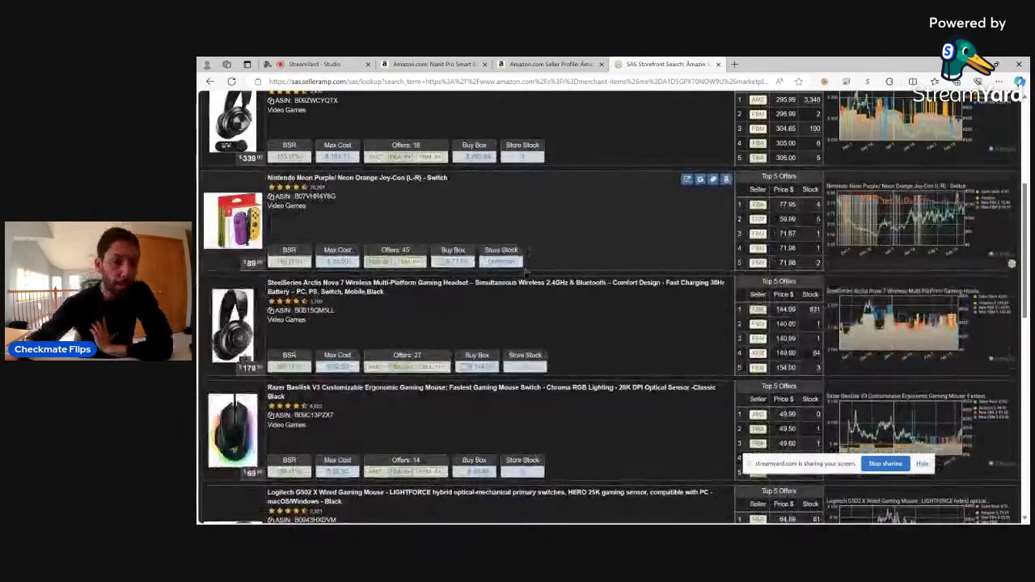
{"action": "scroll", "coordinate": [524, 273], "scroll_direction": "down", "scroll_amount": 3}
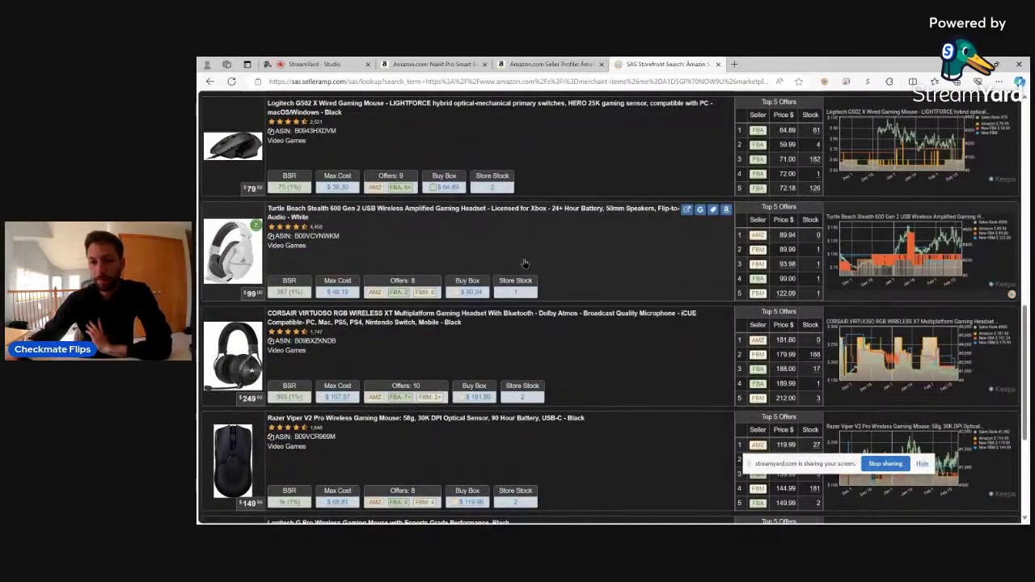
{"action": "scroll", "coordinate": [524, 265], "scroll_direction": "up", "scroll_amount": 5}
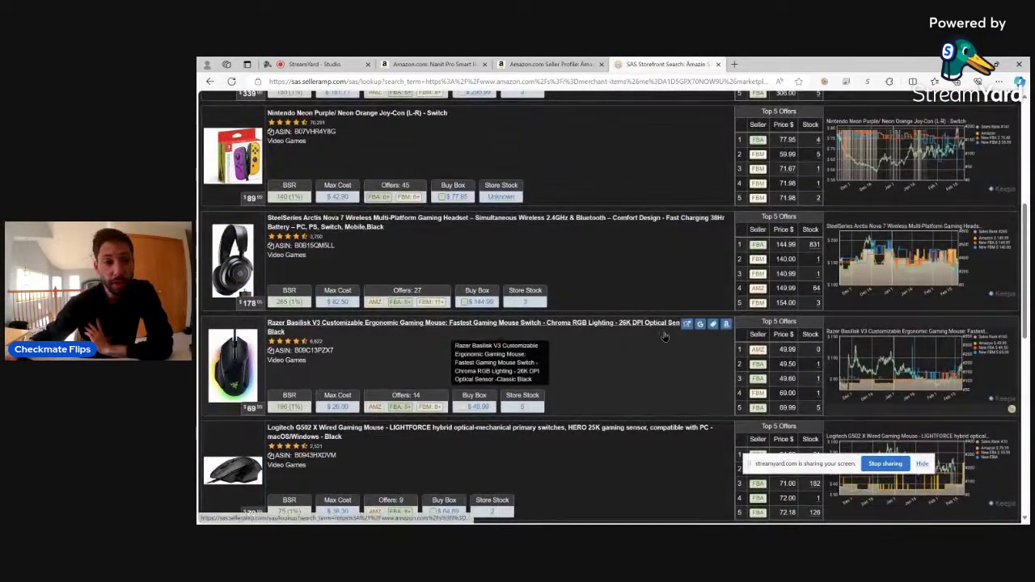
{"action": "scroll", "coordinate": [664, 338], "scroll_direction": "up", "scroll_amount": 2}
{"action": "scroll", "coordinate": [665, 338], "scroll_direction": "up", "scroll_amount": 5}
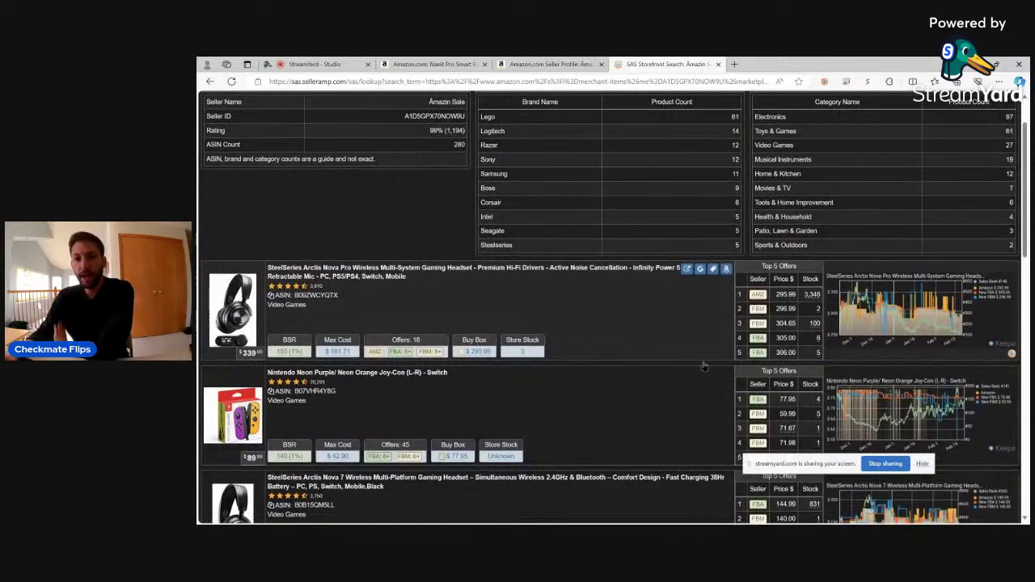
{"action": "left_click_drag", "start_coordinate": [822, 464], "coordinate": [582, 502]}
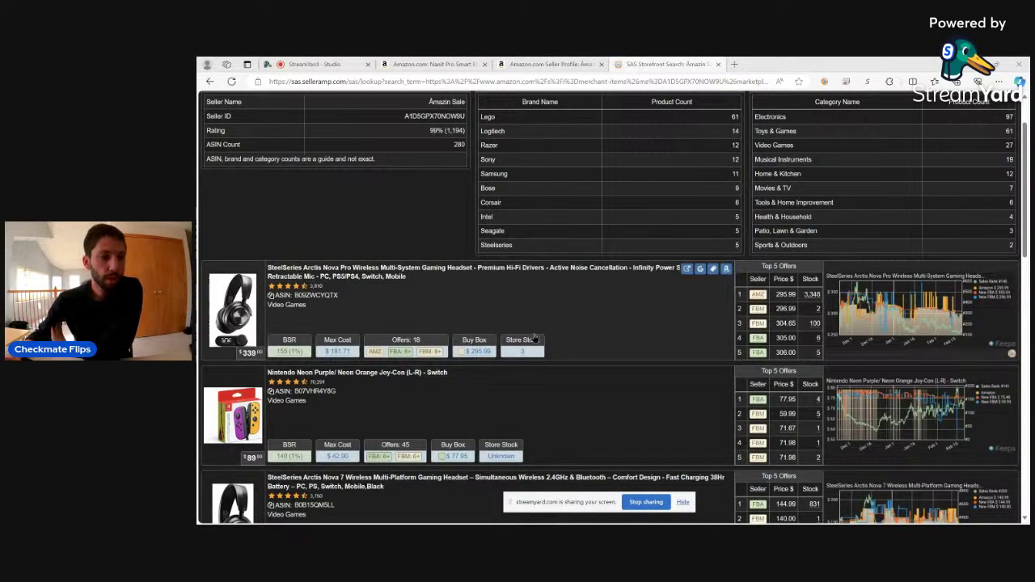
{"action": "scroll", "coordinate": [527, 360], "scroll_direction": "up", "scroll_amount": 2}
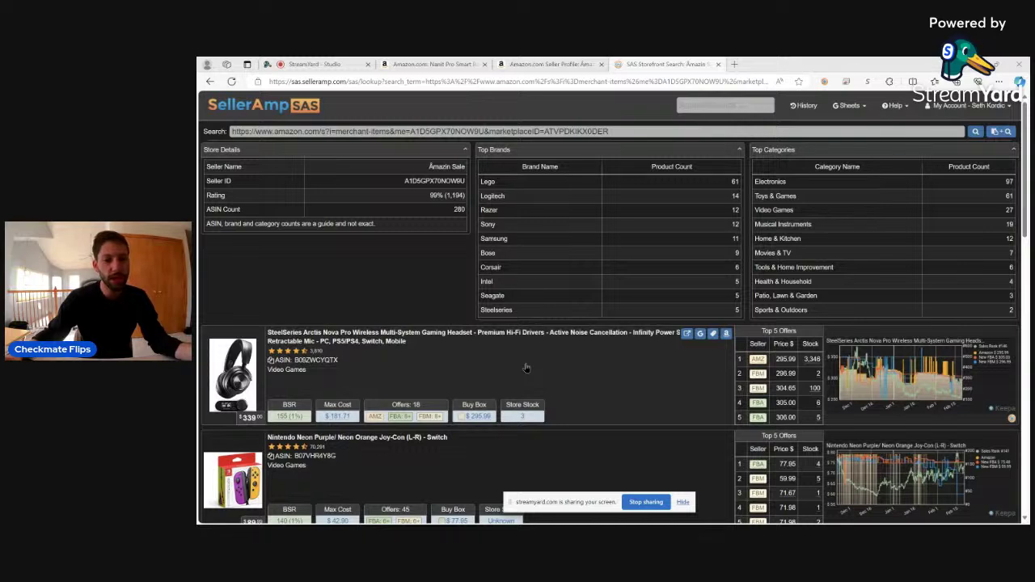
Step: Go through the first batch of Âmazin Sale's storefront products to its end and load more listings
{"action": "scroll", "coordinate": [525, 368], "scroll_direction": "down", "scroll_amount": 2}
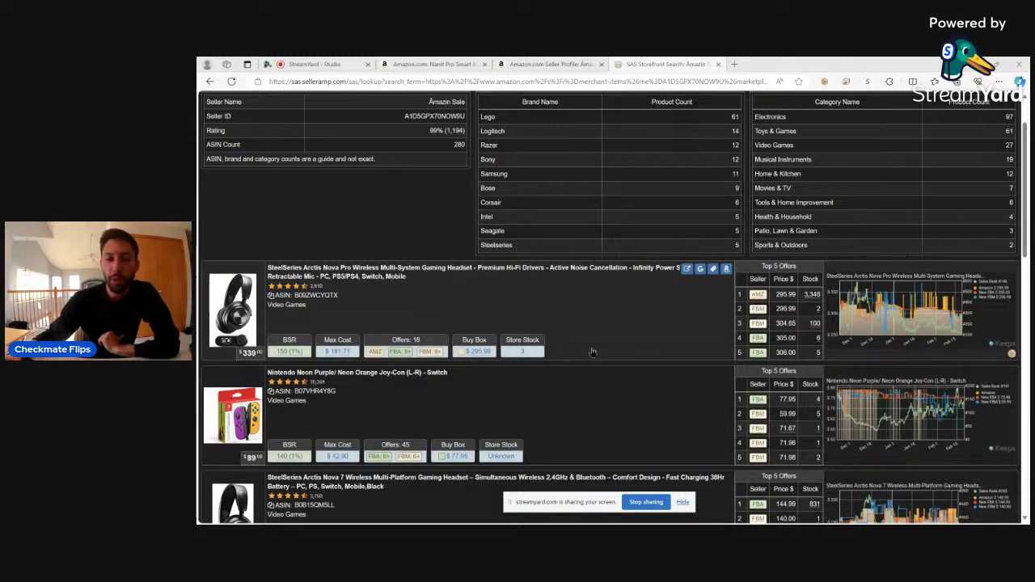
{"action": "scroll", "coordinate": [647, 359], "scroll_direction": "down", "scroll_amount": 3}
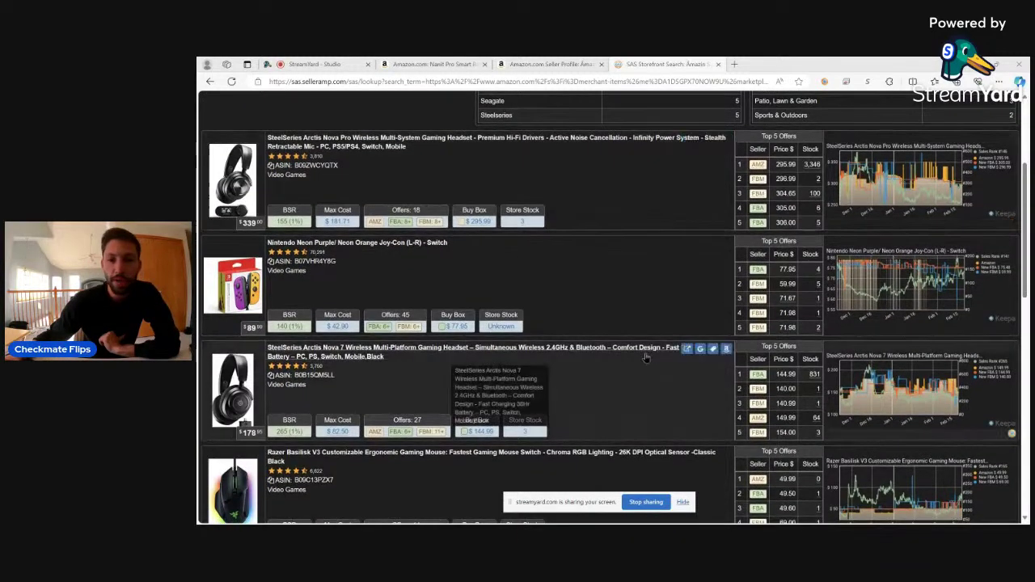
{"action": "scroll", "coordinate": [737, 388], "scroll_direction": "down", "scroll_amount": 2}
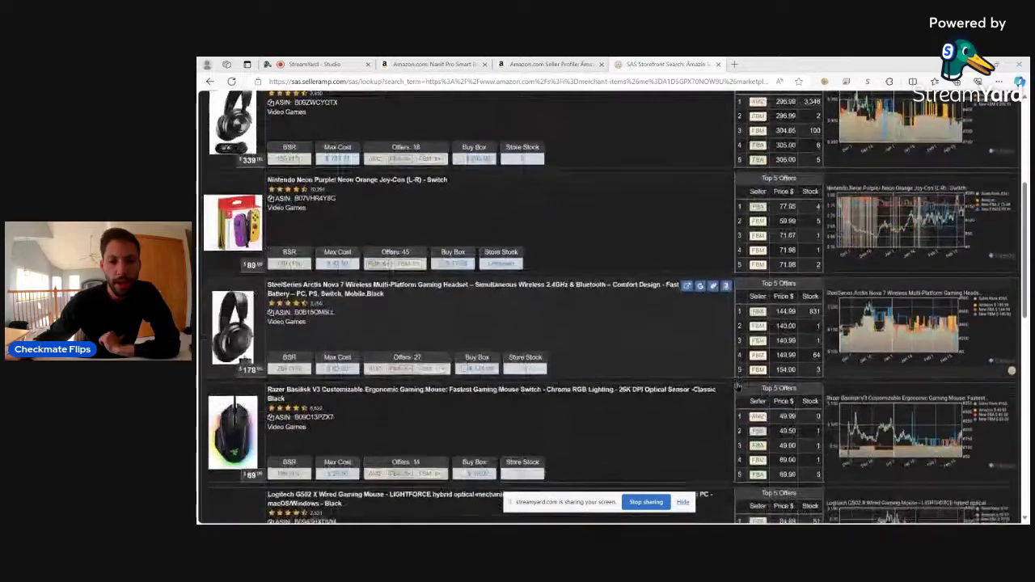
{"action": "scroll", "coordinate": [732, 387], "scroll_direction": "down", "scroll_amount": 2}
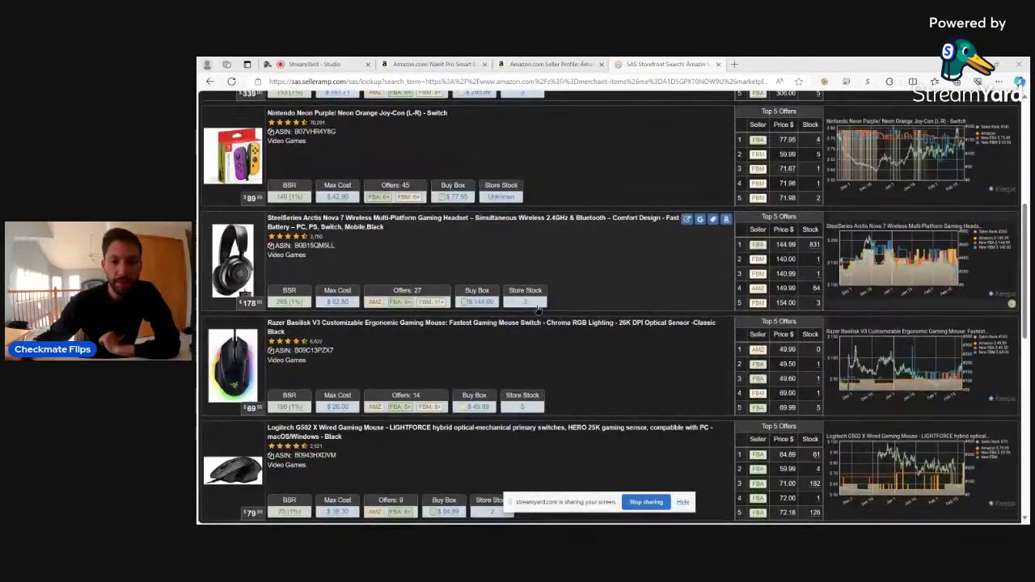
{"action": "scroll", "coordinate": [538, 311], "scroll_direction": "up", "scroll_amount": 4}
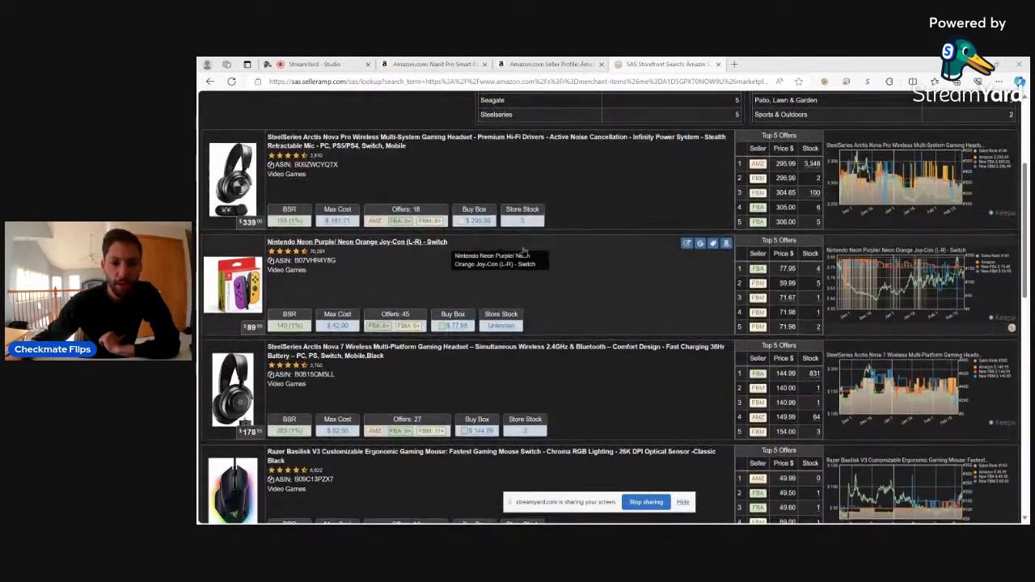
{"action": "scroll", "coordinate": [558, 283], "scroll_direction": "down", "scroll_amount": 6}
{"action": "scroll", "coordinate": [591, 345], "scroll_direction": "down", "scroll_amount": 3}
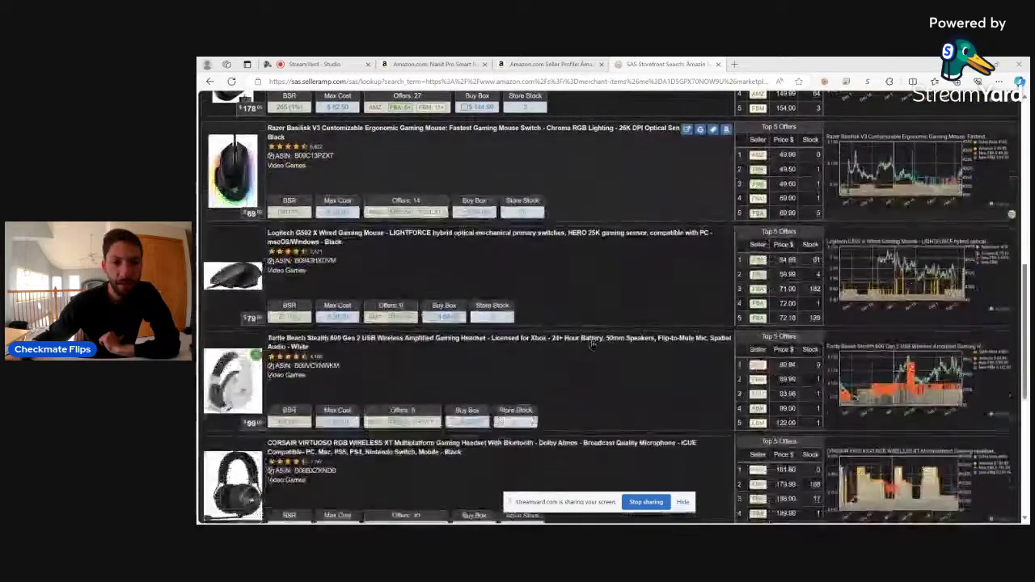
{"action": "scroll", "coordinate": [579, 303], "scroll_direction": "down", "scroll_amount": 4}
{"action": "scroll", "coordinate": [574, 313], "scroll_direction": "down", "scroll_amount": 7}
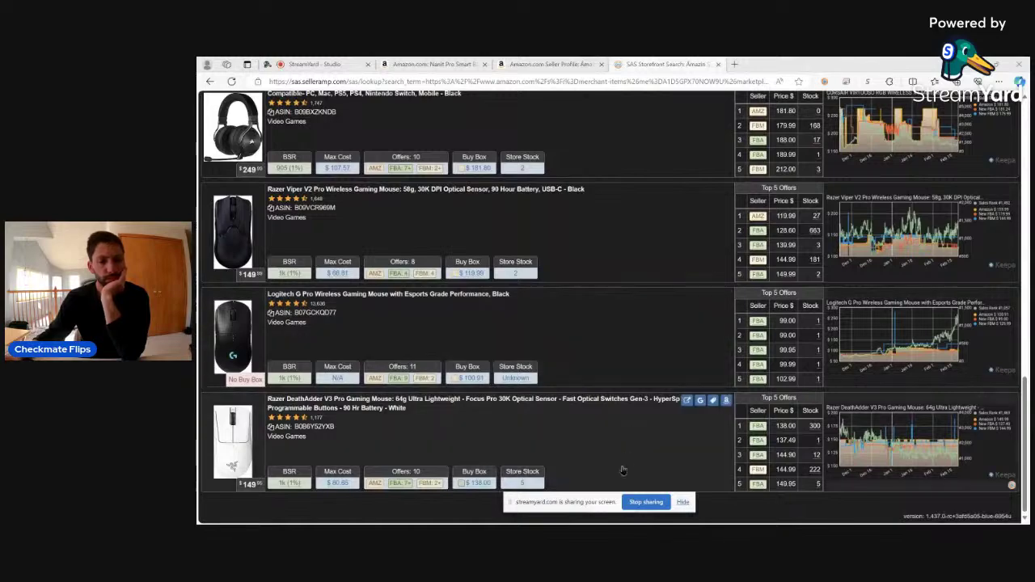
{"action": "left_click_drag", "start_coordinate": [606, 499], "coordinate": [865, 342]}
{"action": "left_click", "coordinate": [606, 506]}
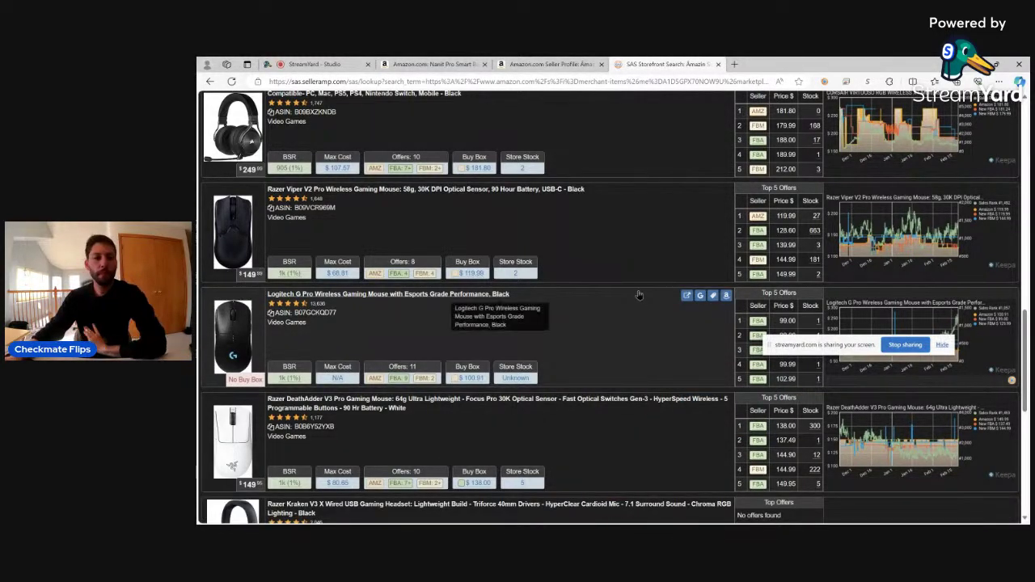
Step: Browse the added Razer, Logitech and Turtle Beach listings and load the next batch of storefront products
{"action": "scroll", "coordinate": [642, 310], "scroll_direction": "down", "scroll_amount": 6}
{"action": "scroll", "coordinate": [679, 284], "scroll_direction": "down", "scroll_amount": 6}
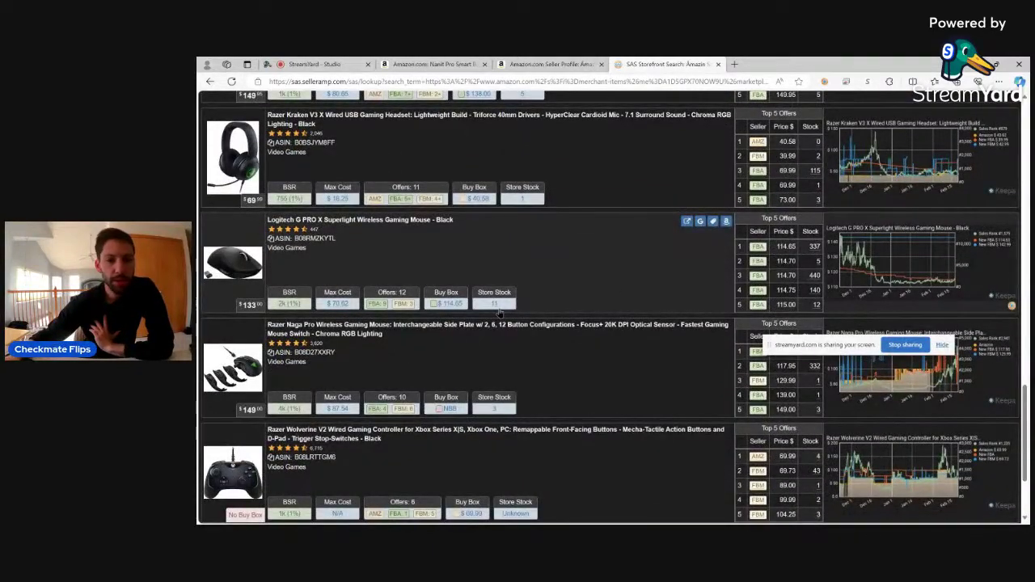
{"action": "scroll", "coordinate": [622, 292], "scroll_direction": "down", "scroll_amount": 4}
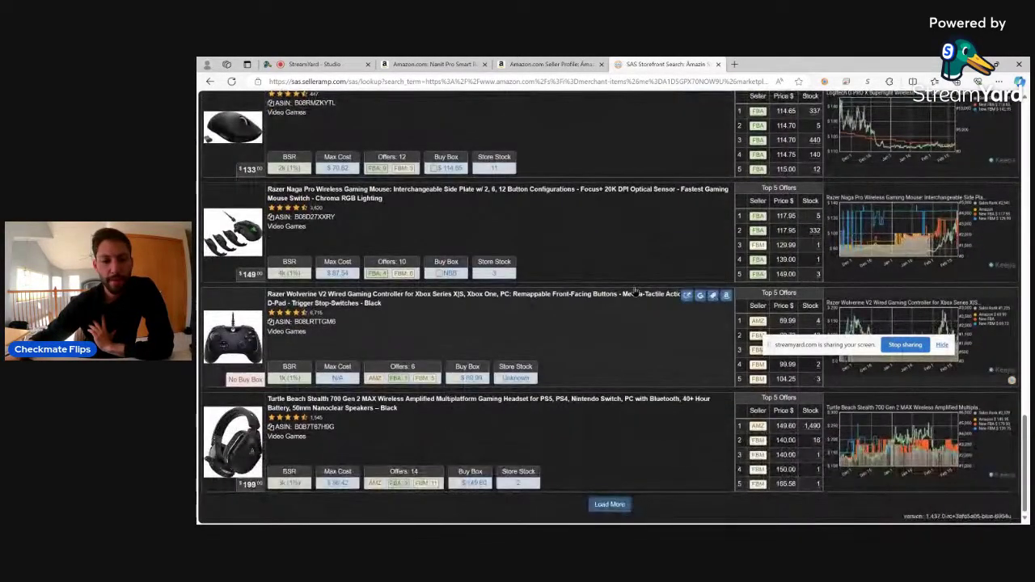
{"action": "left_click", "coordinate": [610, 504]}
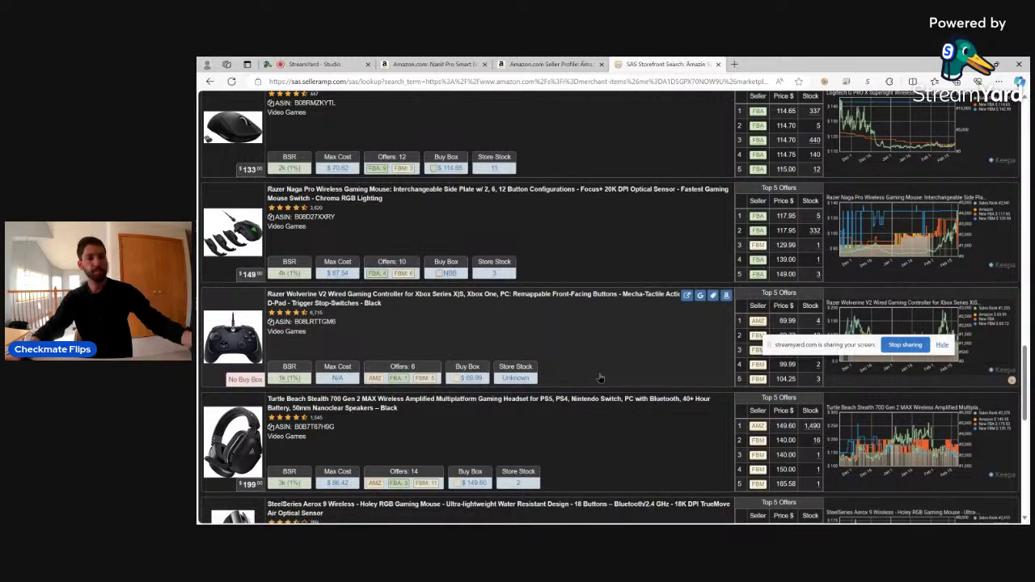
Step: Review the newly loaded gaming mice and headsets, recheck the monitor's Amazon page, and return to the storefront's brand and category summary
{"action": "left_click_drag", "start_coordinate": [844, 350], "coordinate": [959, 273]}
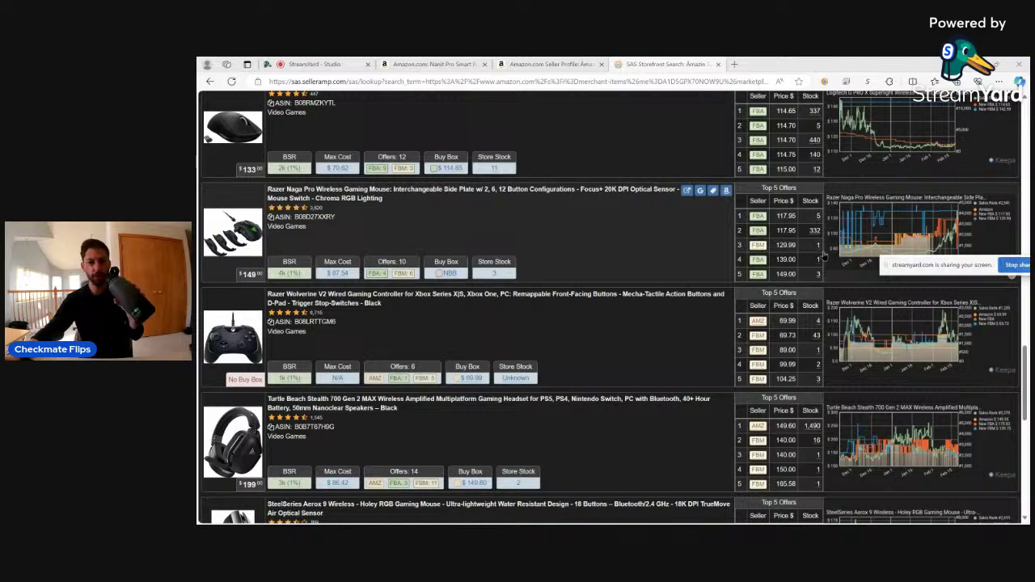
{"action": "scroll", "coordinate": [823, 255], "scroll_direction": "down", "scroll_amount": 3}
{"action": "left_click_drag", "start_coordinate": [884, 264], "coordinate": [710, 97]}
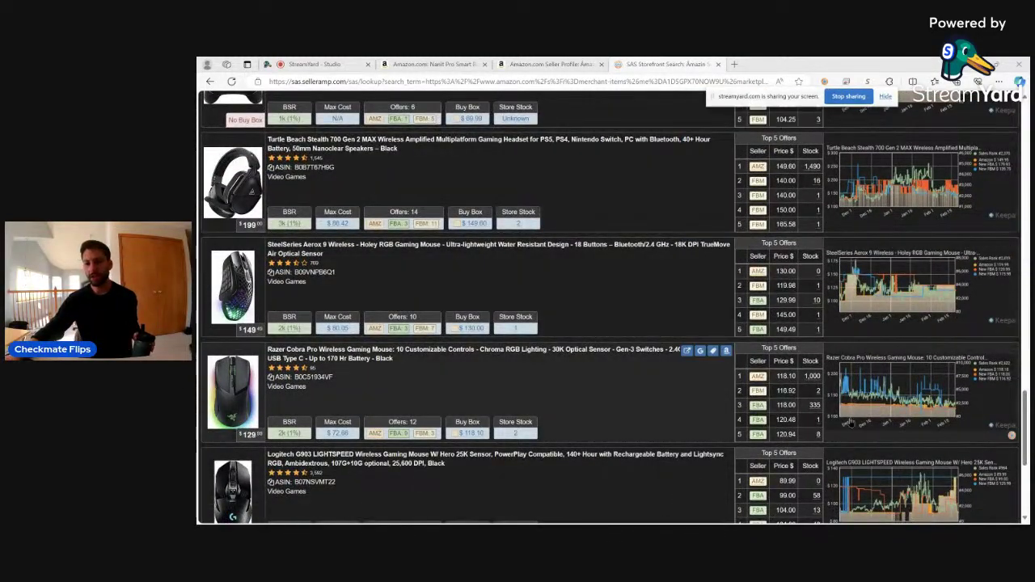
{"action": "scroll", "coordinate": [889, 364], "scroll_direction": "up", "scroll_amount": 7}
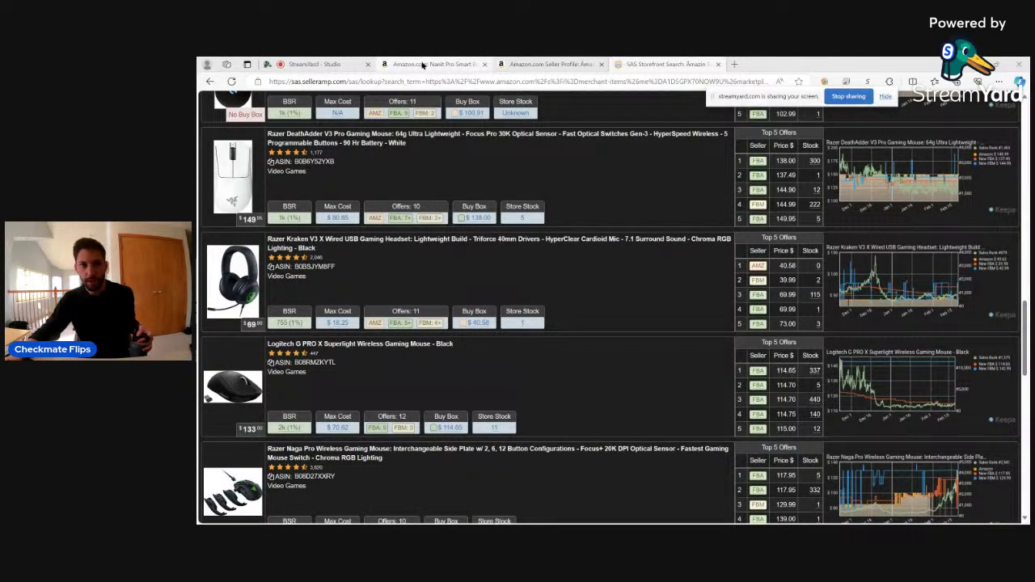
{"action": "left_click", "coordinate": [422, 64]}
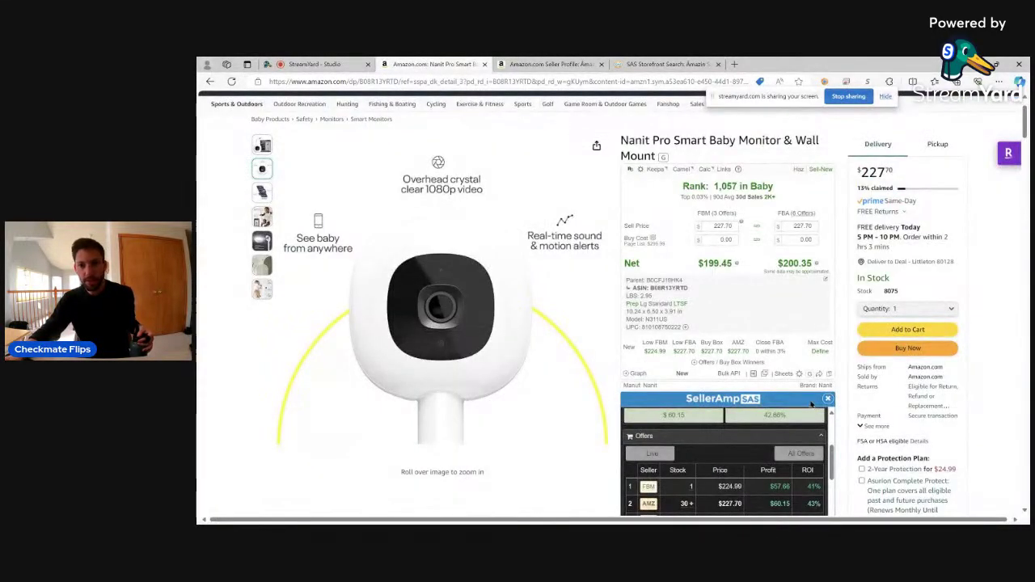
{"action": "left_click", "coordinate": [671, 64]}
{"action": "scroll", "coordinate": [892, 336], "scroll_direction": "up", "scroll_amount": 10}
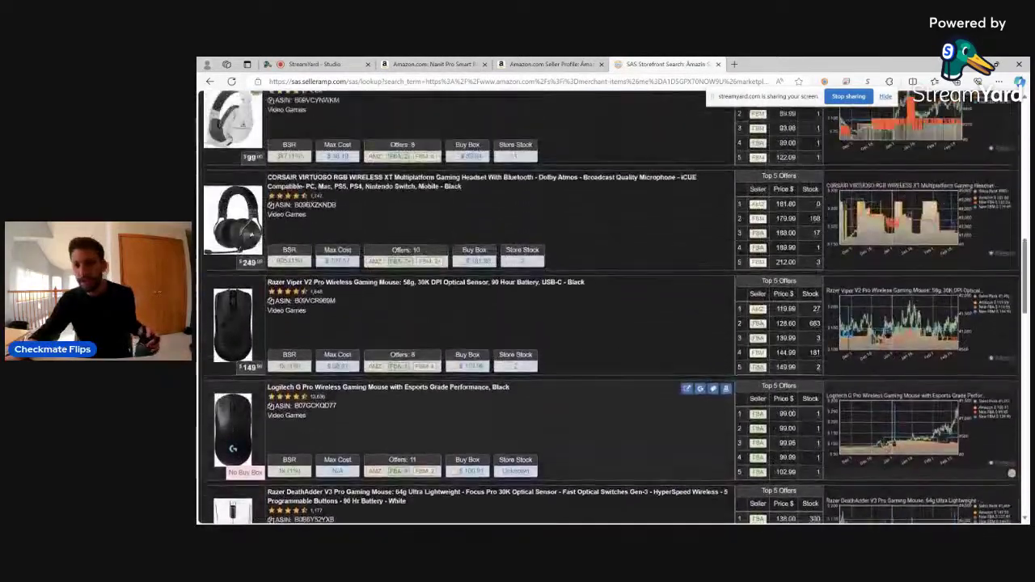
{"action": "scroll", "coordinate": [887, 333], "scroll_direction": "up", "scroll_amount": 10}
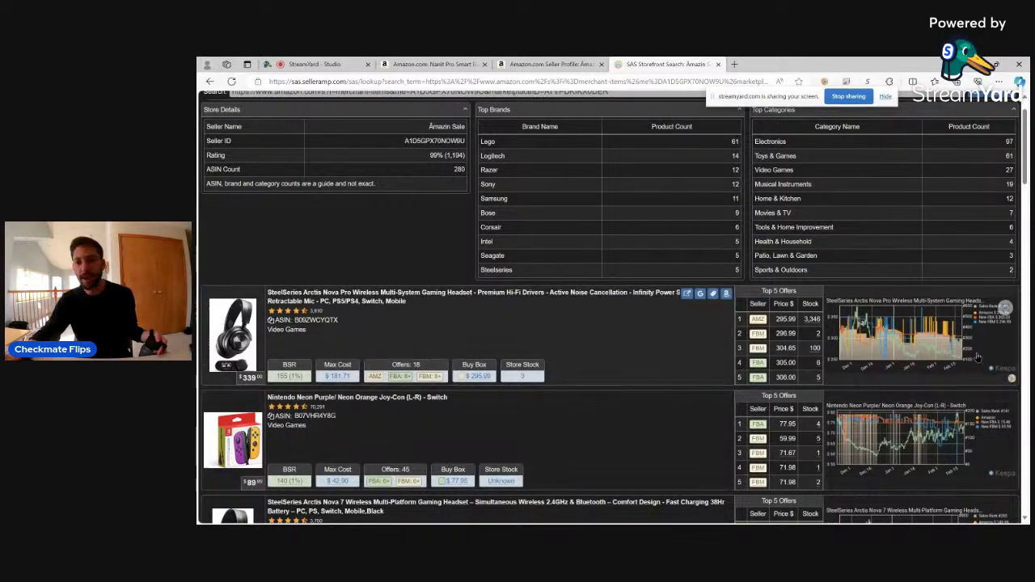
Step: Load another batch at the end of Âmazin Sale's product list and look through the added gaming accessories
{"action": "left_click_drag", "start_coordinate": [1026, 159], "coordinate": [1025, 485]}
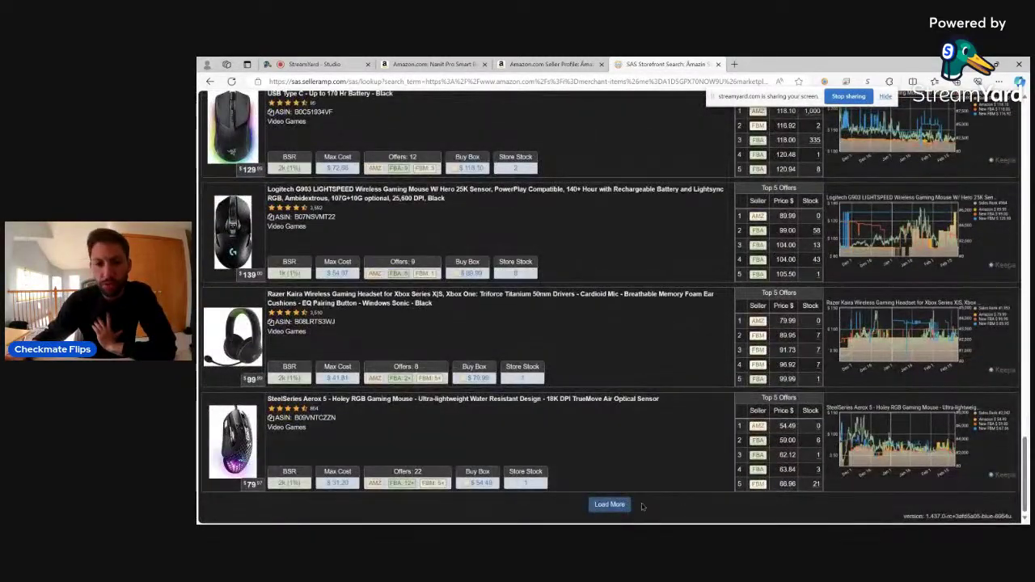
{"action": "left_click", "coordinate": [615, 504]}
{"action": "scroll", "coordinate": [684, 431], "scroll_direction": "down", "scroll_amount": 15}
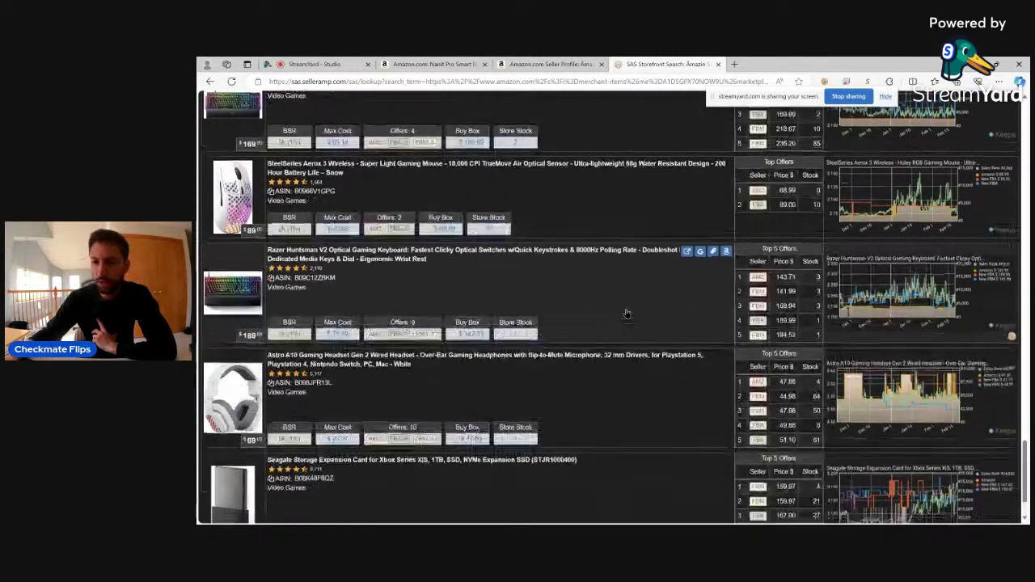
Step: Load another batch of Âmazin Sale's storefront products and look through the Seagate drives and the complete-series DVDs and Blu-rays
{"action": "scroll", "coordinate": [614, 404], "scroll_direction": "down", "scroll_amount": 3}
{"action": "left_click", "coordinate": [609, 505]}
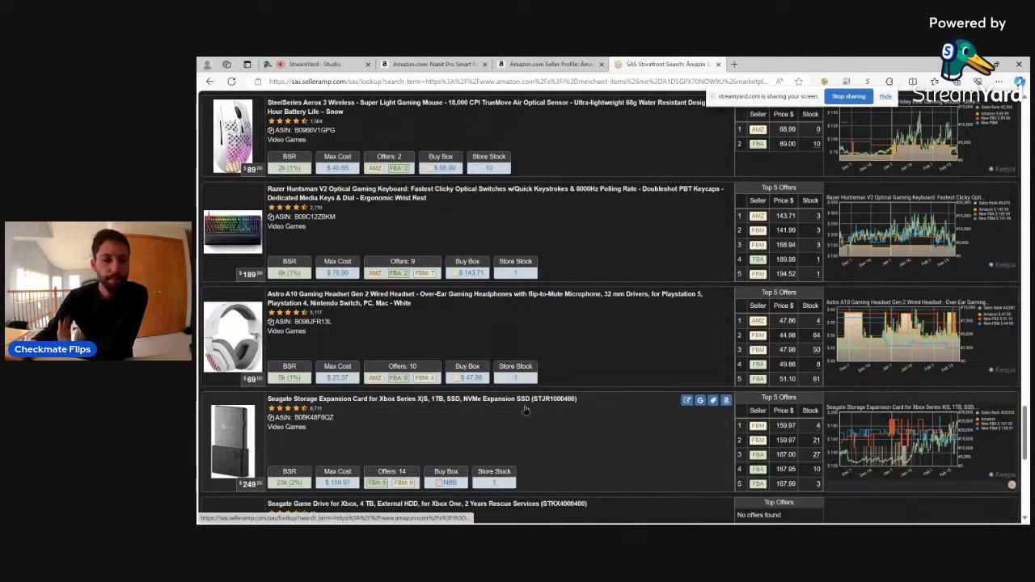
{"action": "scroll", "coordinate": [566, 323], "scroll_direction": "down", "scroll_amount": 3}
{"action": "scroll", "coordinate": [499, 387], "scroll_direction": "down", "scroll_amount": 1}
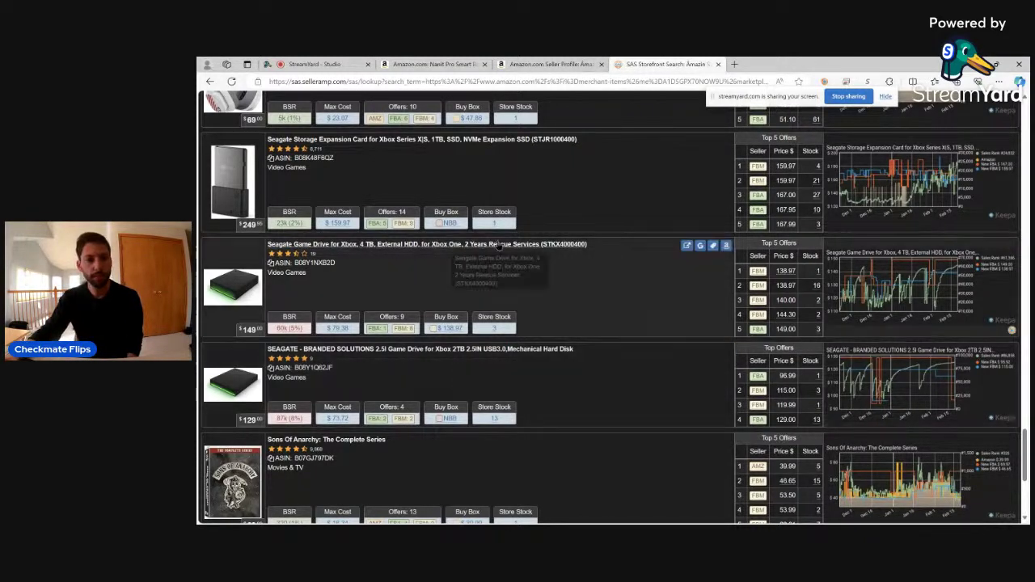
{"action": "scroll", "coordinate": [578, 361], "scroll_direction": "down", "scroll_amount": 5}
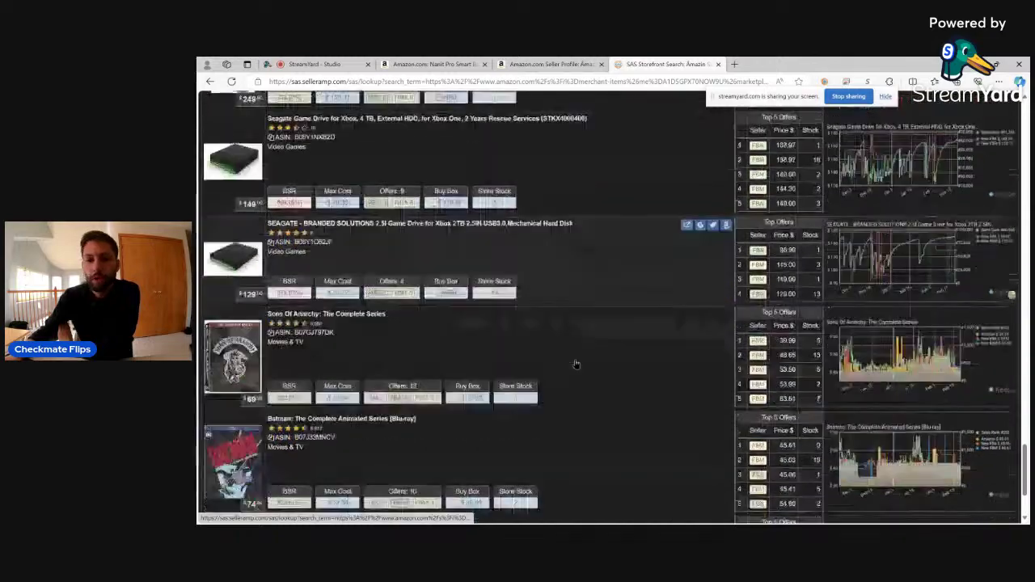
{"action": "scroll", "coordinate": [578, 361], "scroll_direction": "down", "scroll_amount": 2}
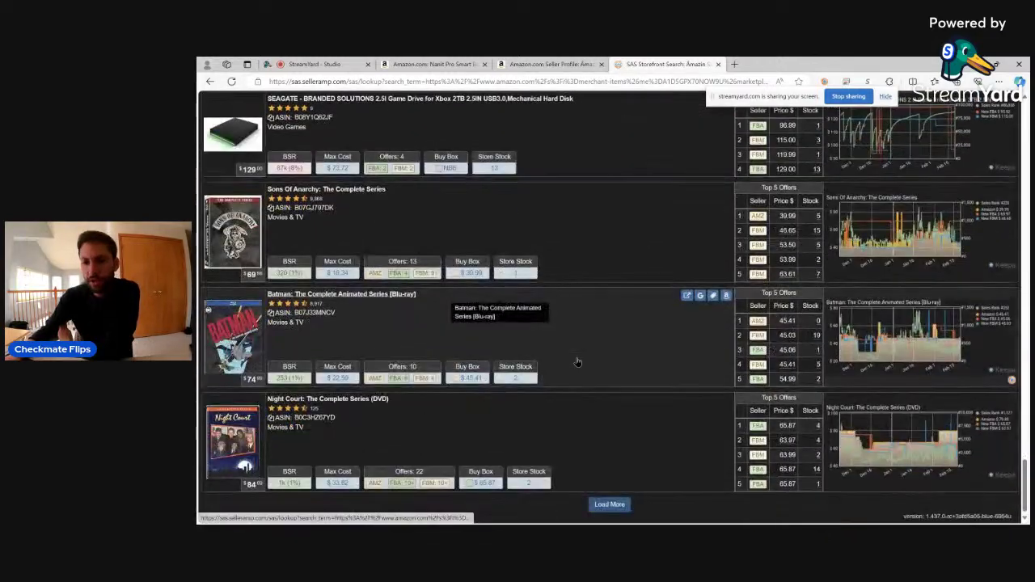
Step: Load the next storefront batch and look through the Doctor Who, Breaking Bad, Giallo and Wizarding World disc sets
{"action": "left_click", "coordinate": [611, 510]}
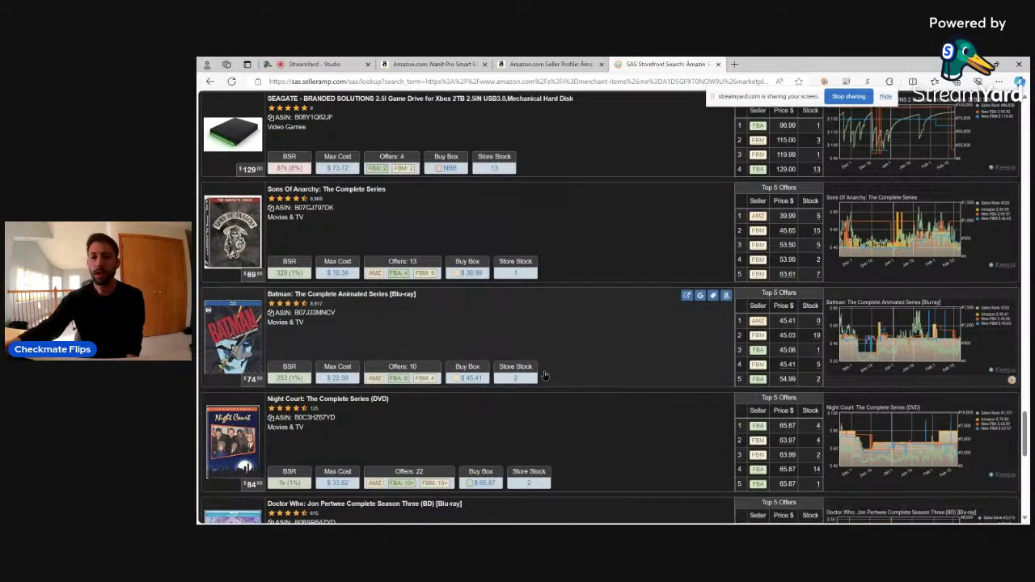
{"action": "scroll", "coordinate": [647, 385], "scroll_direction": "down", "scroll_amount": 5}
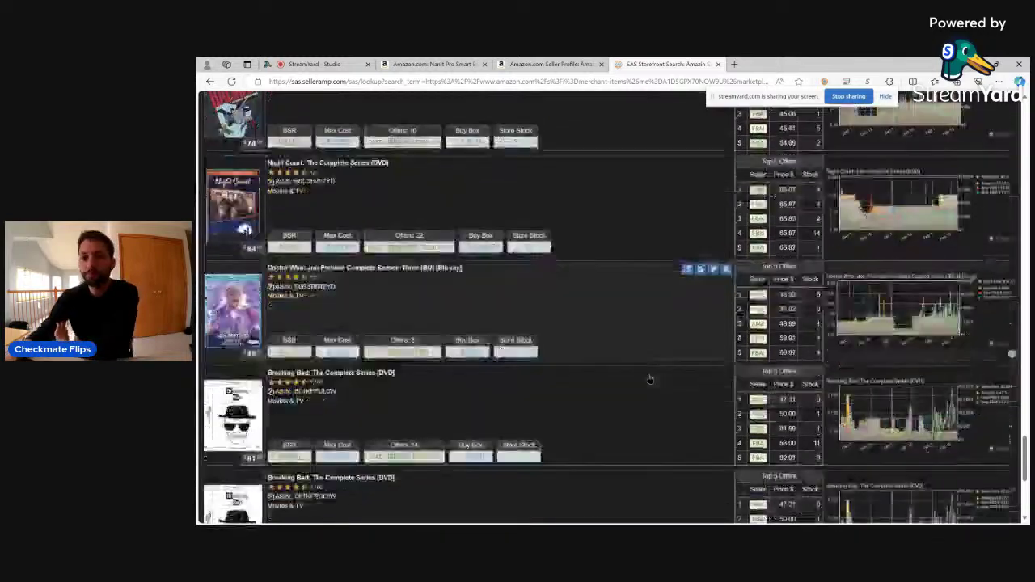
{"action": "scroll", "coordinate": [653, 356], "scroll_direction": "down", "scroll_amount": 2}
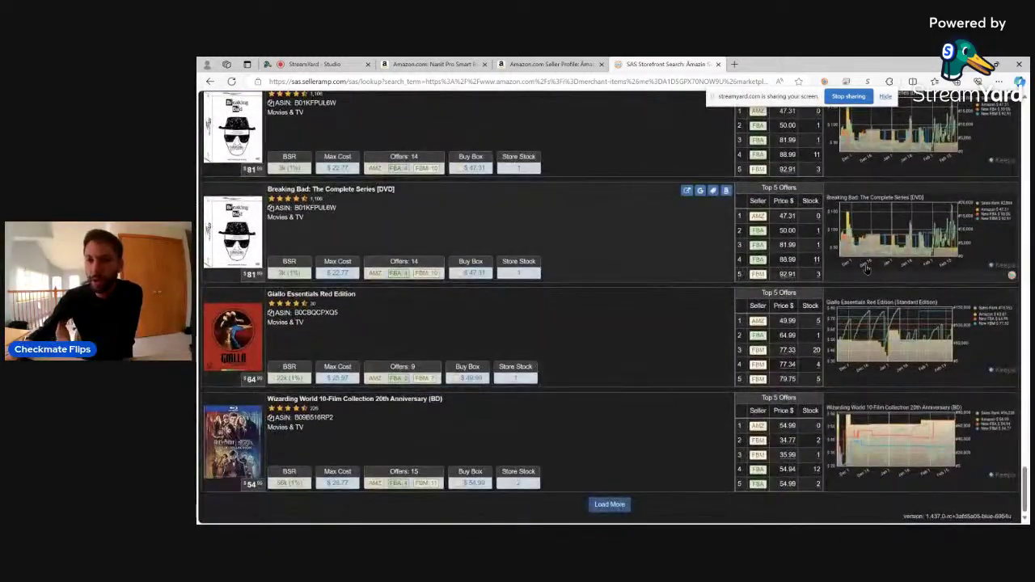
Step: Load more storefront products and review the Star Trek, LEGO wildflower and Jedi Starfighter, Fitbit Inspire 3 and Samsung T7 listings
{"action": "left_click", "coordinate": [609, 503]}
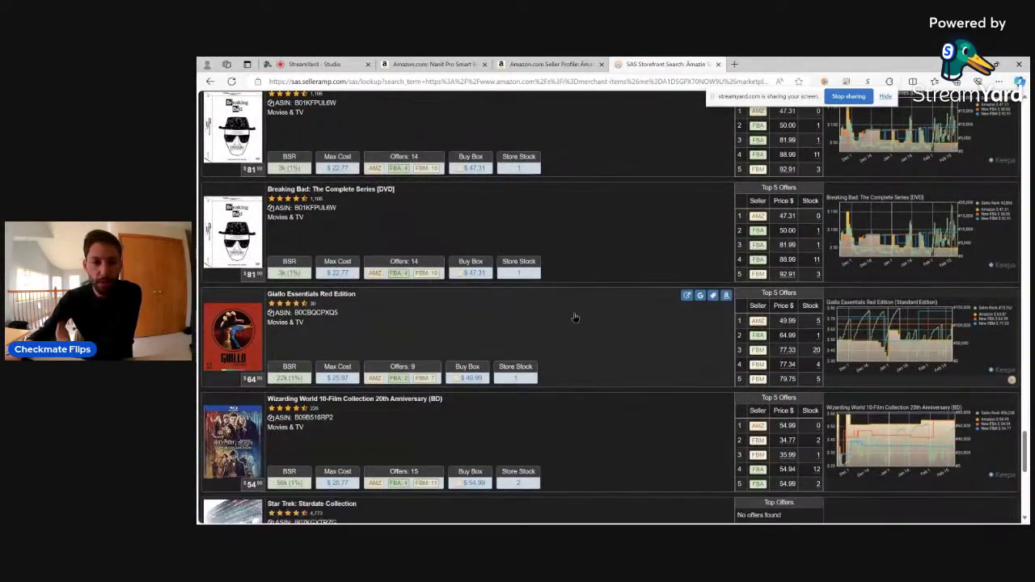
{"action": "scroll", "coordinate": [437, 408], "scroll_direction": "down", "scroll_amount": 5}
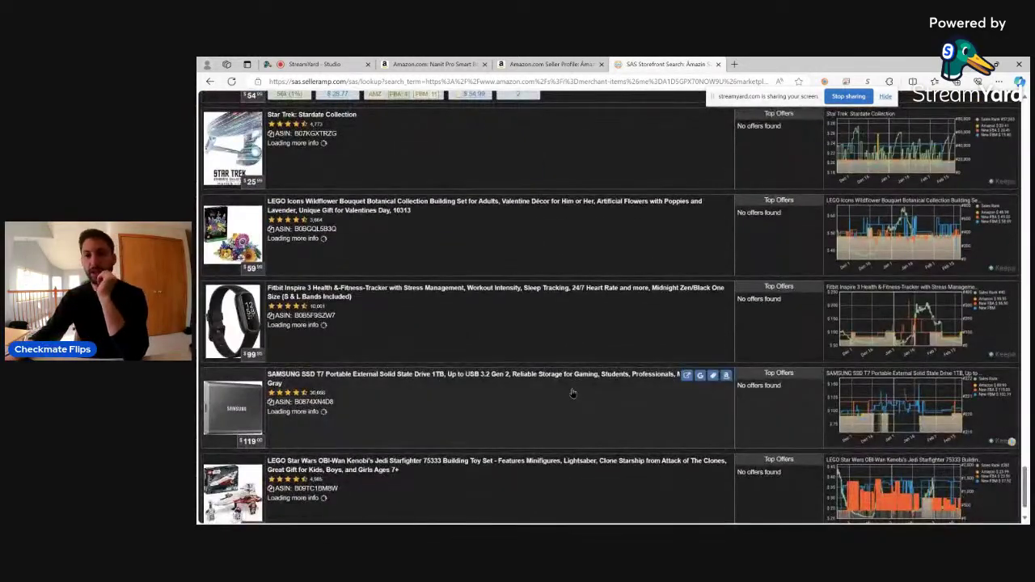
{"action": "scroll", "coordinate": [571, 390], "scroll_direction": "down", "scroll_amount": 1}
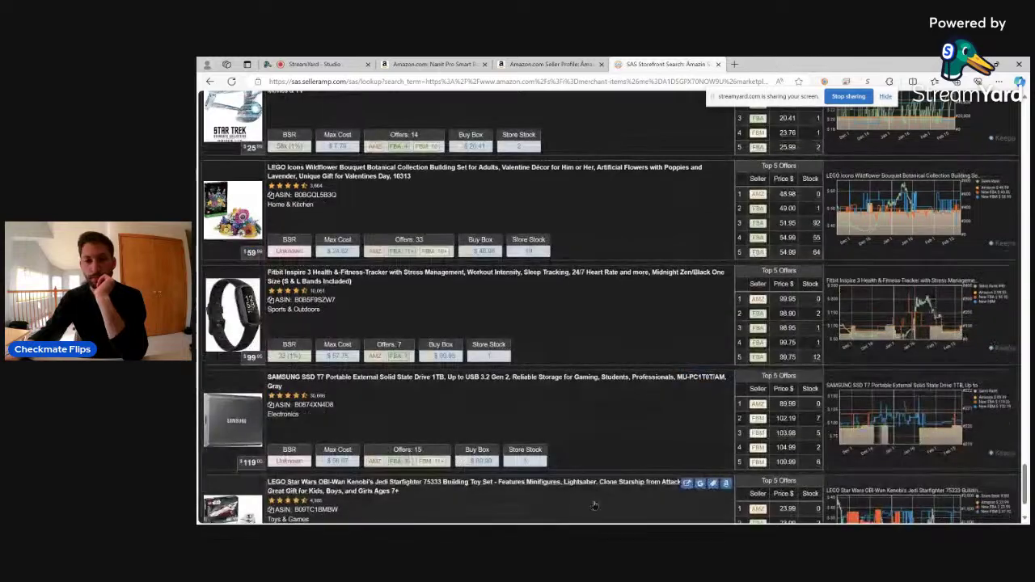
{"action": "scroll", "coordinate": [583, 453], "scroll_direction": "down", "scroll_amount": 3}
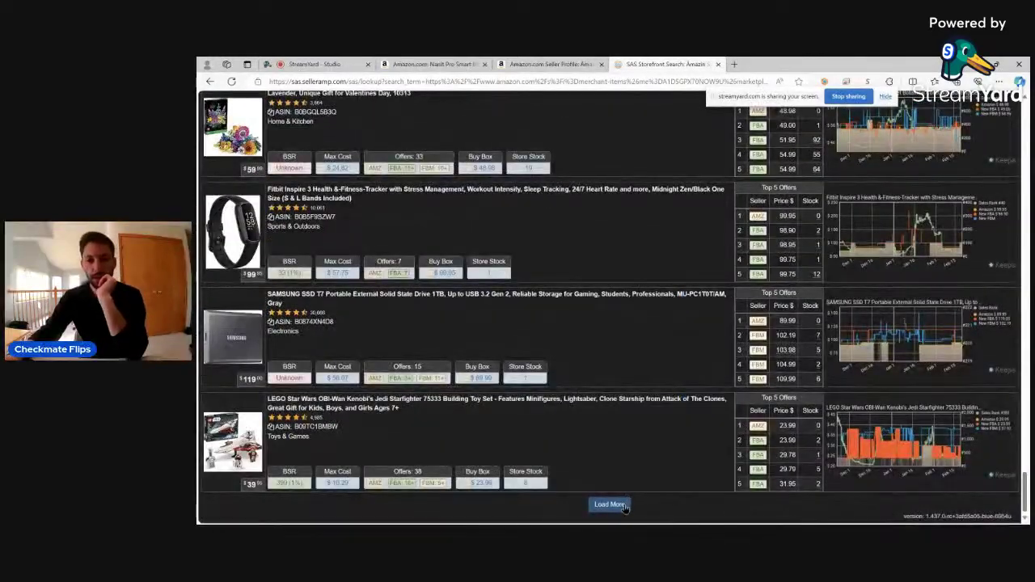
Step: Load the following batch and review the Samsung 870 EVO, Bose earbuds, Fitbit Charge 6 and Versa 4, and Roomba 694 listings
{"action": "left_click", "coordinate": [616, 511]}
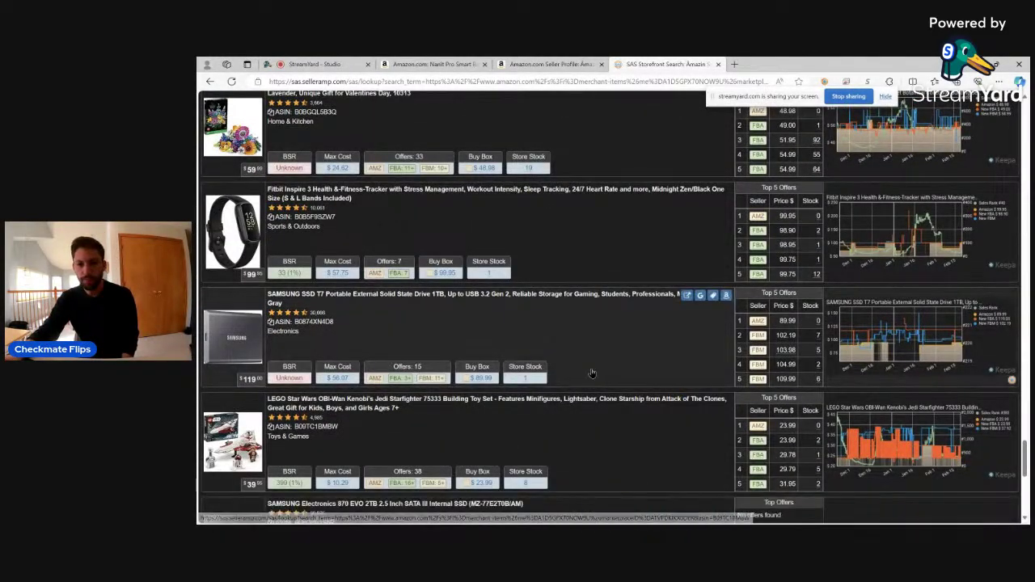
{"action": "scroll", "coordinate": [591, 370], "scroll_direction": "down", "scroll_amount": 3}
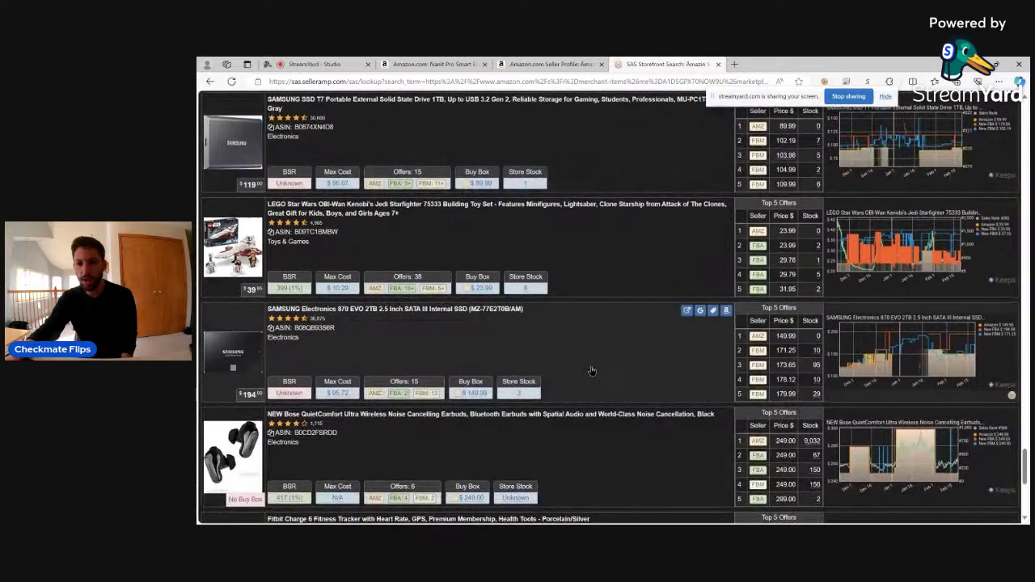
{"action": "scroll", "coordinate": [591, 370], "scroll_direction": "down", "scroll_amount": 1}
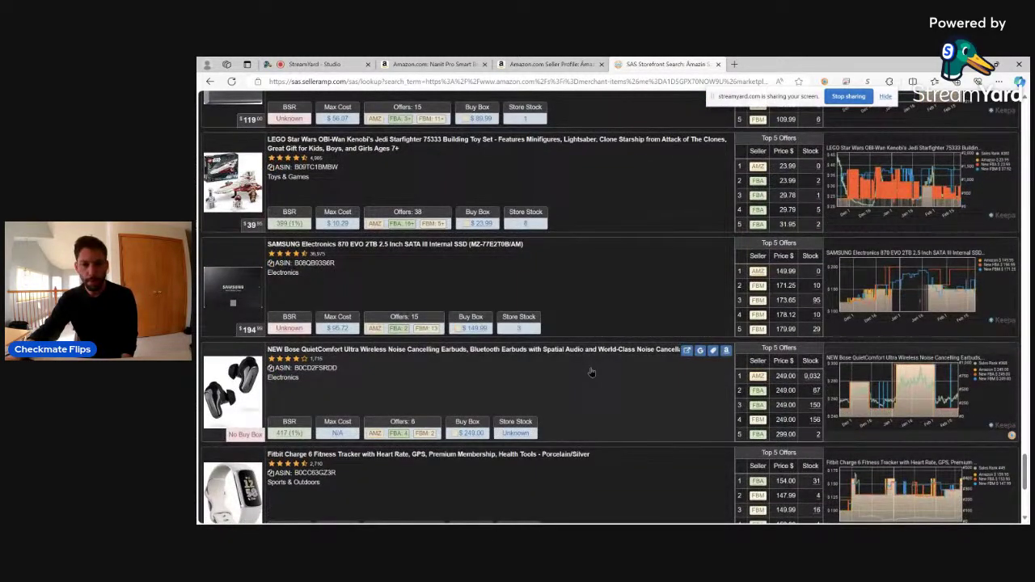
{"action": "scroll", "coordinate": [591, 370], "scroll_direction": "down", "scroll_amount": 3}
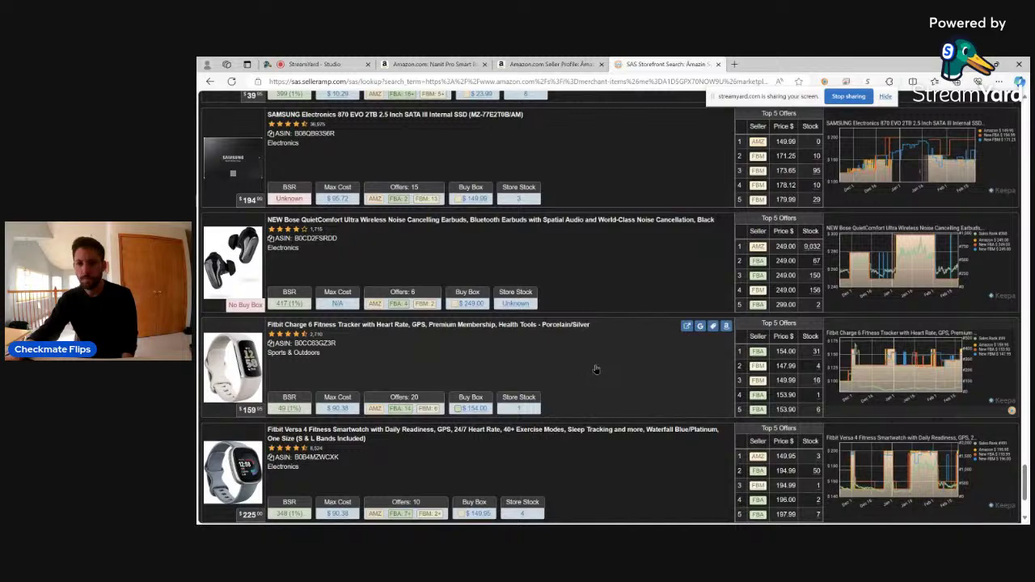
{"action": "scroll", "coordinate": [619, 379], "scroll_direction": "down", "scroll_amount": 3}
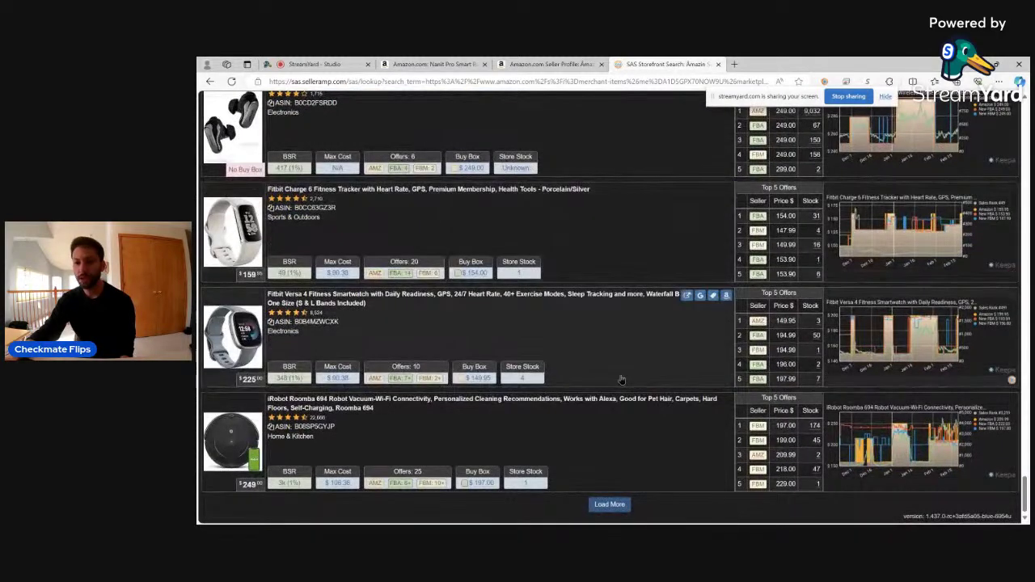
Step: Load another batch of storefront products and open the LEGO City 4x4 Off-Roader Adventures set on Amazon
{"action": "left_click", "coordinate": [608, 504]}
{"action": "scroll", "coordinate": [626, 373], "scroll_direction": "down", "scroll_amount": 3}
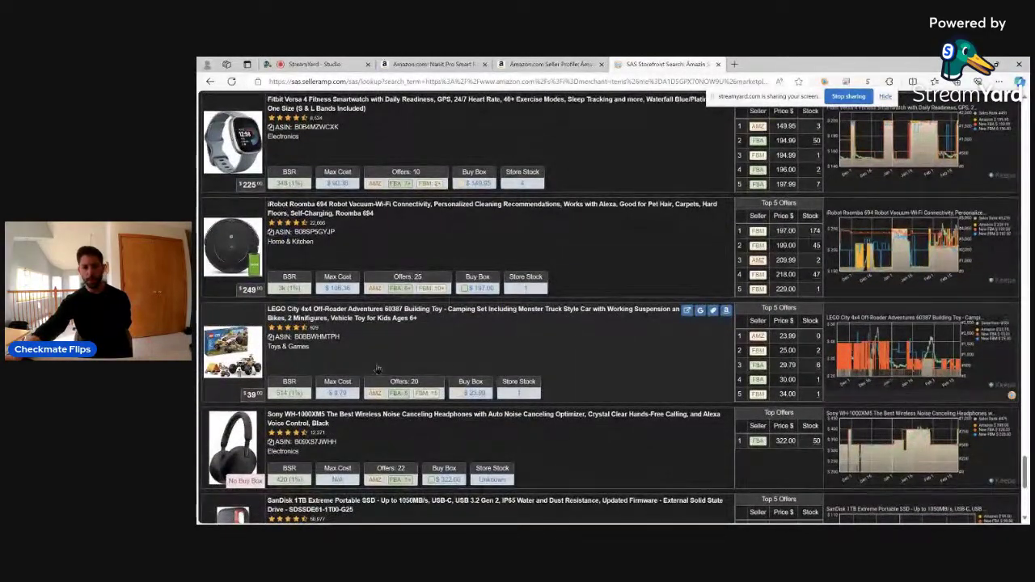
{"action": "left_click", "coordinate": [726, 311]}
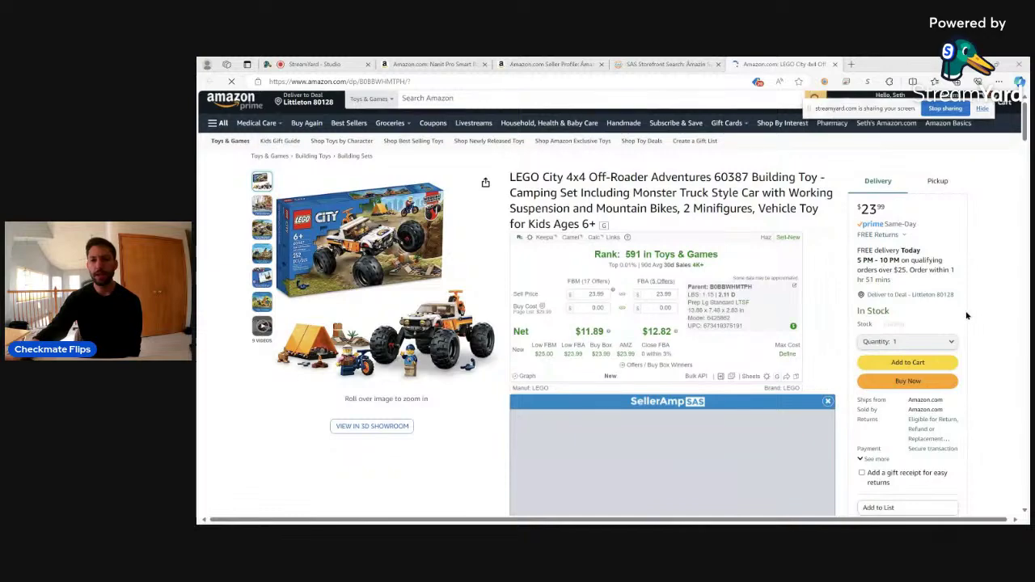
Step: Examine the LEGO set's Keepa price history, zooming the chart into the period from mid-December through February
{"action": "scroll", "coordinate": [967, 316], "scroll_direction": "down", "scroll_amount": 1}
{"action": "scroll", "coordinate": [962, 323], "scroll_direction": "down", "scroll_amount": 5}
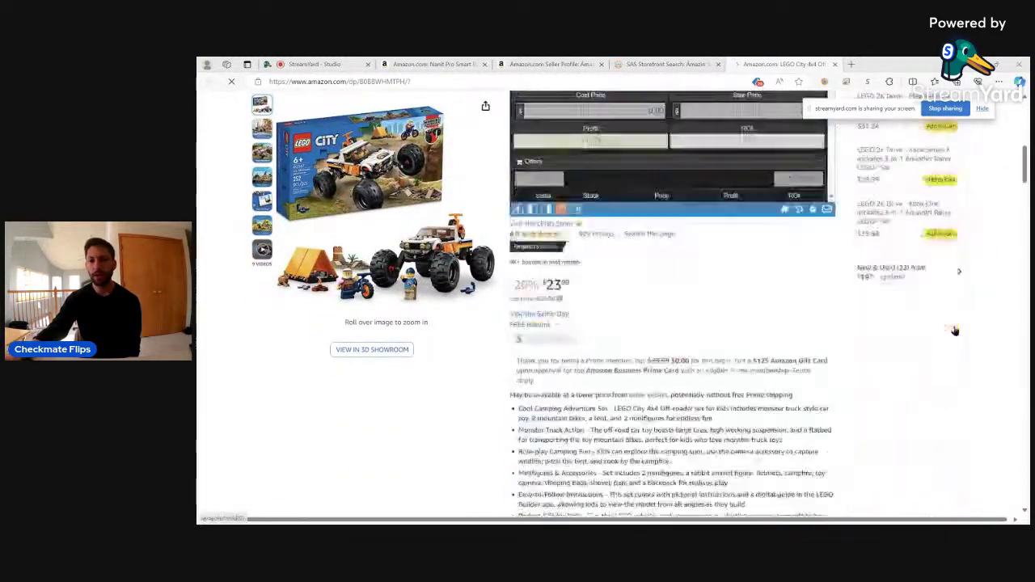
{"action": "scroll", "coordinate": [955, 330], "scroll_direction": "down", "scroll_amount": 4}
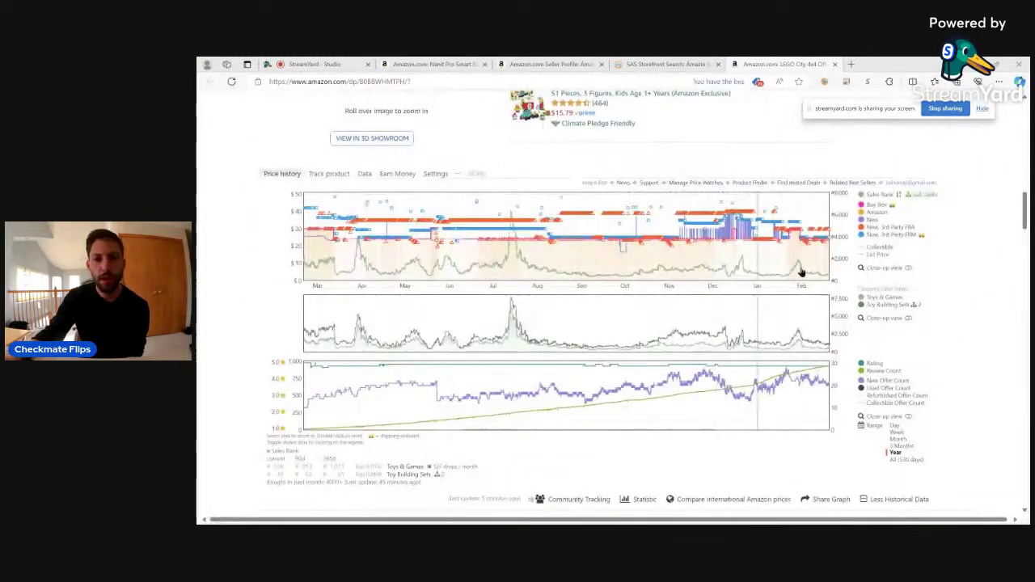
{"action": "left_click_drag", "start_coordinate": [374, 238], "coordinate": [846, 264]}
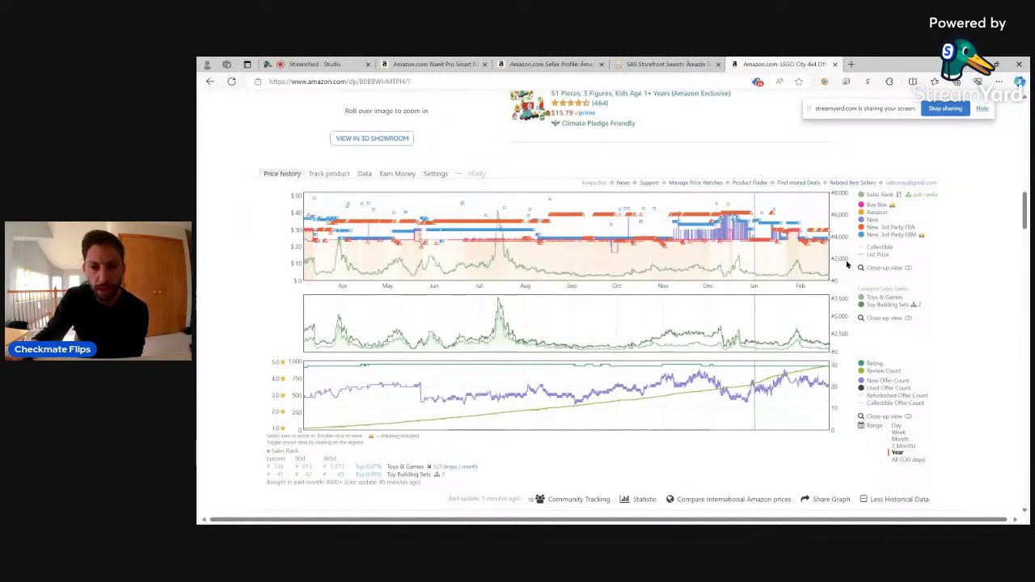
{"action": "left_click_drag", "start_coordinate": [732, 243], "coordinate": [849, 255]}
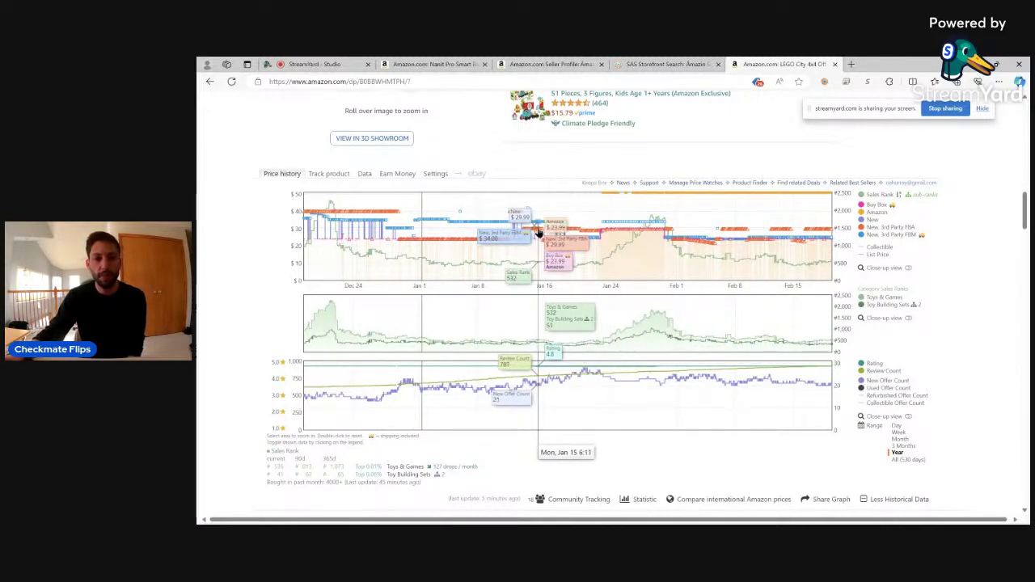
Step: Close the LEGO set's Amazon page and go through the rest of the loaded storefront products
{"action": "scroll", "coordinate": [895, 305], "scroll_direction": "up", "scroll_amount": 5}
{"action": "left_click", "coordinate": [835, 64]}
{"action": "scroll", "coordinate": [883, 307], "scroll_direction": "down", "scroll_amount": 5}
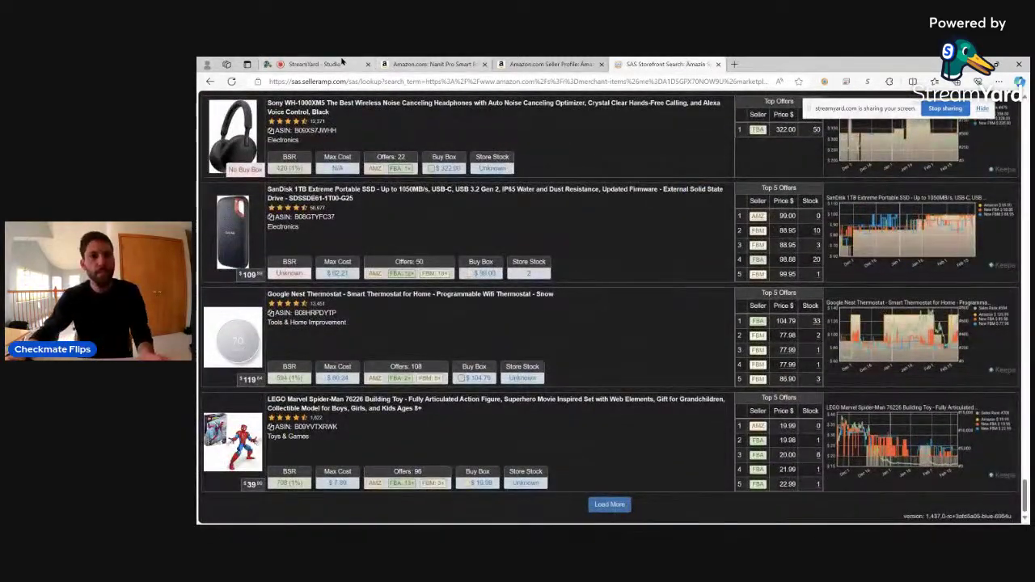
Step: Switch to the StreamYard studio to check the viewer's live comment, and return to the SellerAmp storefront search
{"action": "left_click", "coordinate": [343, 63]}
{"action": "left_click", "coordinate": [430, 408]}
{"action": "left_click", "coordinate": [917, 184]}
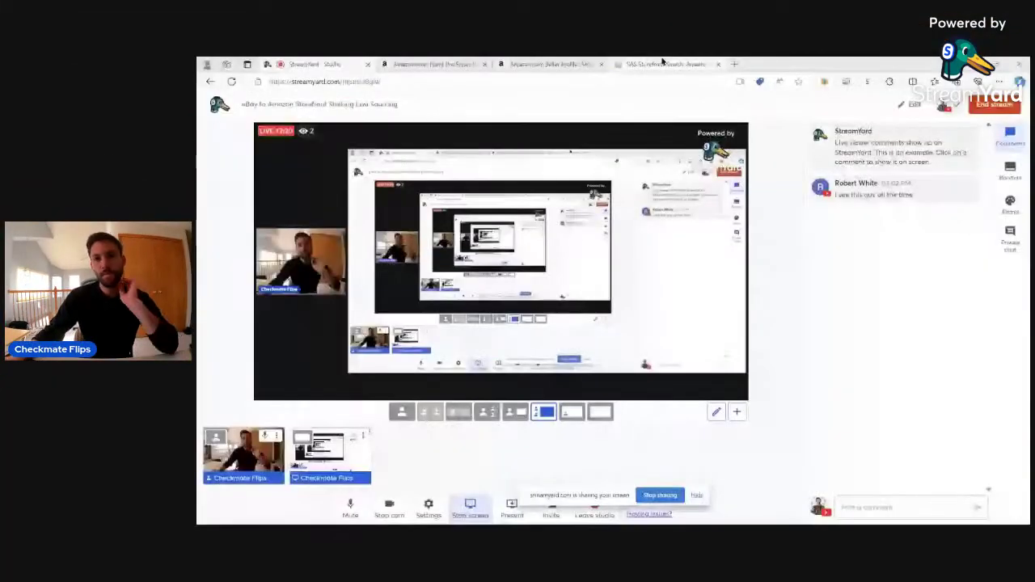
{"action": "left_click", "coordinate": [661, 63]}
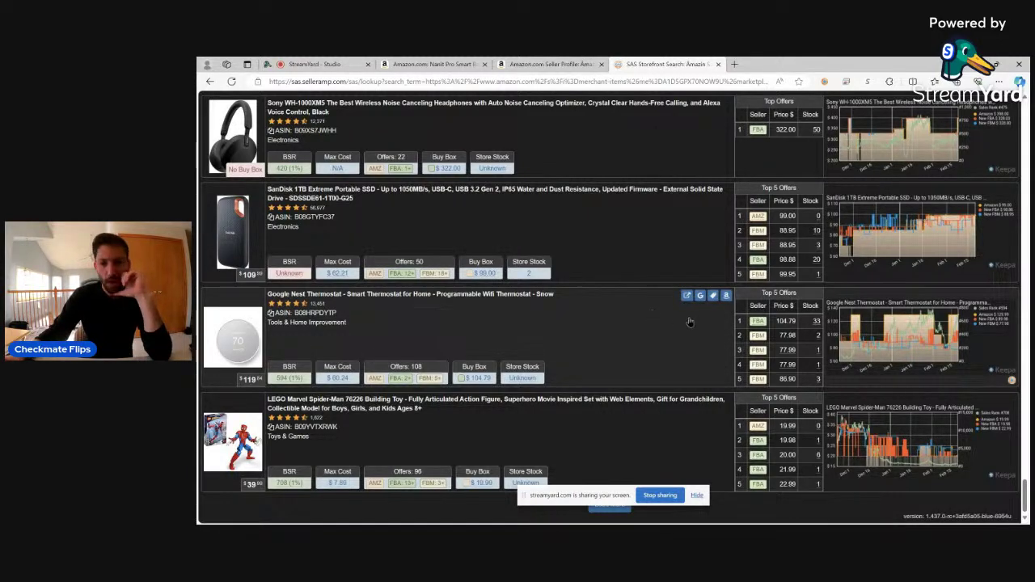
Step: Move the screen-sharing notice off the load control, load another batch, and review the added Sony, Corsair, Western Digital, LEGO and Wacom listings
{"action": "scroll", "coordinate": [687, 323], "scroll_direction": "up", "scroll_amount": 1}
{"action": "scroll", "coordinate": [680, 325], "scroll_direction": "down", "scroll_amount": 1}
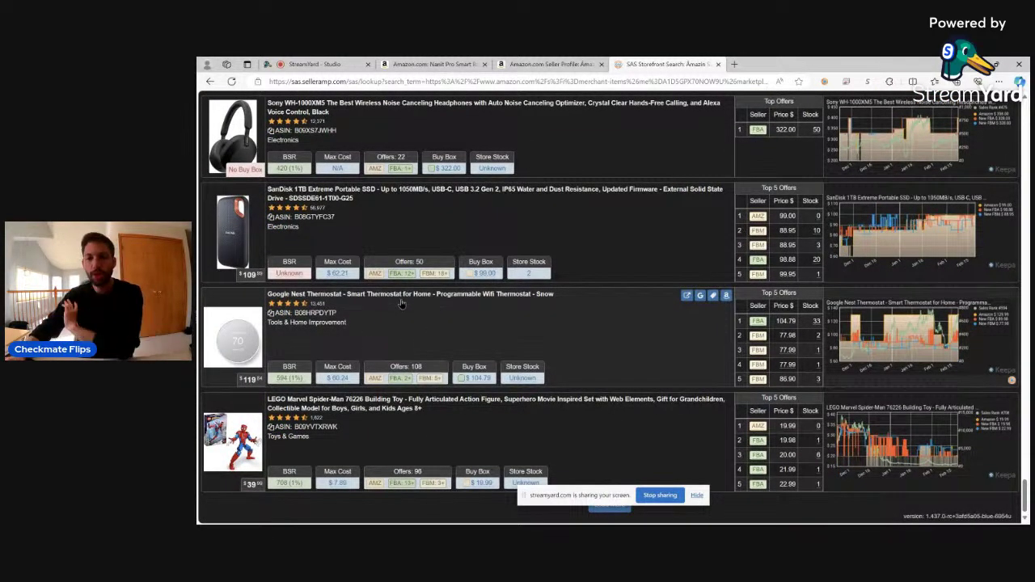
{"action": "left_click_drag", "start_coordinate": [619, 499], "coordinate": [844, 509]}
{"action": "left_click", "coordinate": [608, 504]}
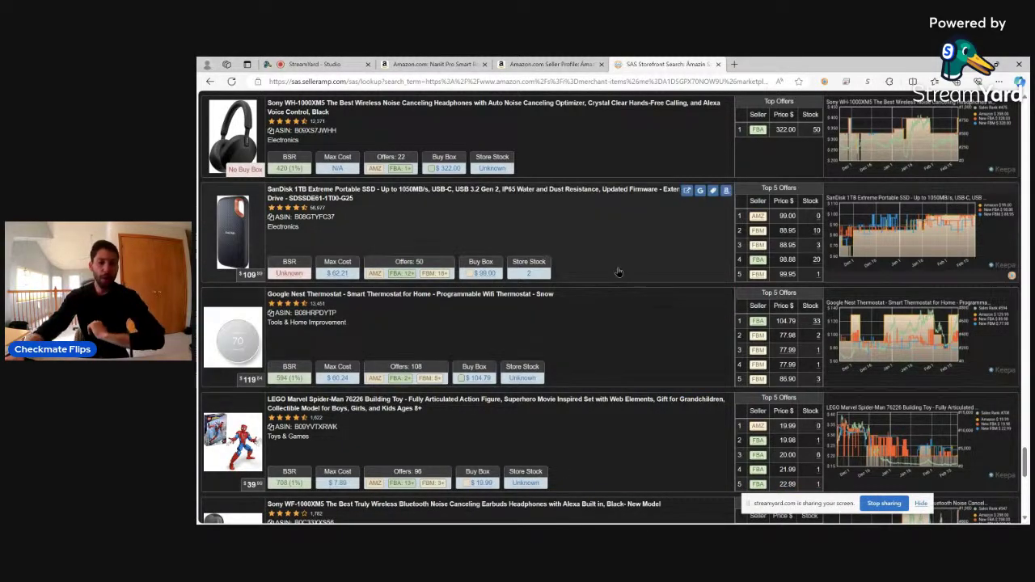
{"action": "scroll", "coordinate": [618, 269], "scroll_direction": "down", "scroll_amount": 3}
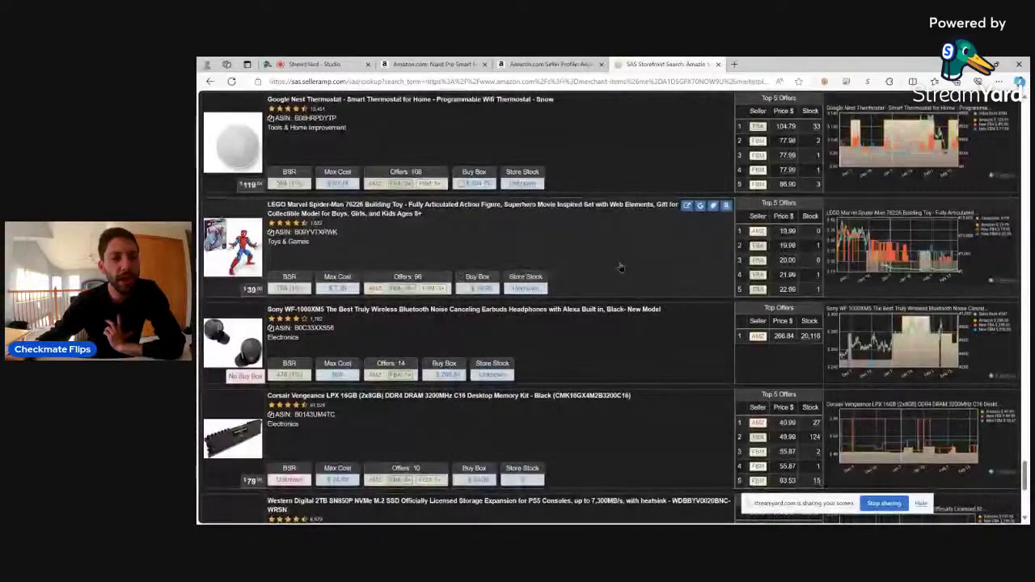
{"action": "scroll", "coordinate": [670, 258], "scroll_direction": "down", "scroll_amount": 5}
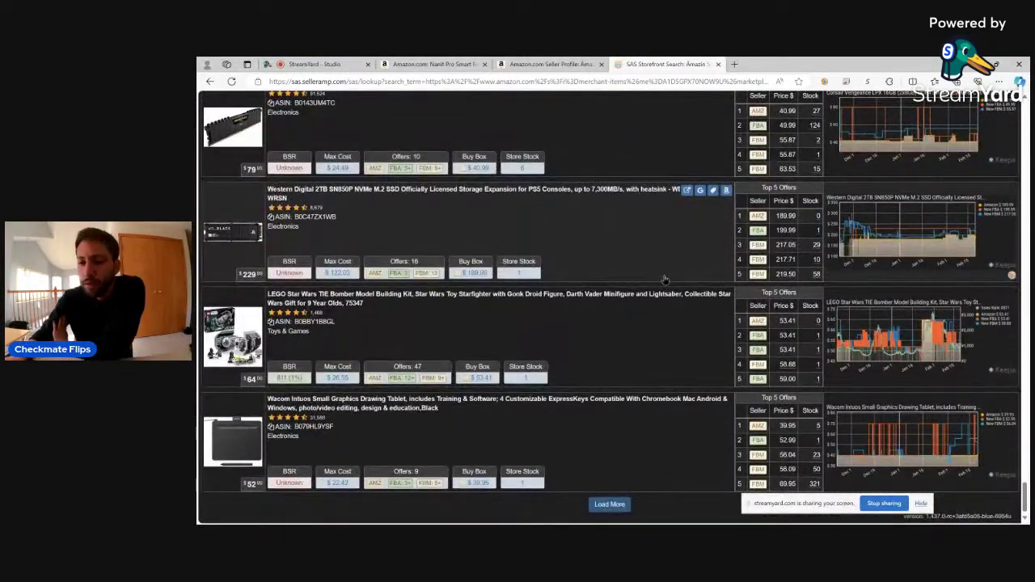
Step: Load more storefront products and review the Omron blood pressure monitor, LEGO sets and Bose QuietComfort Earbuds II
{"action": "left_click", "coordinate": [609, 504]}
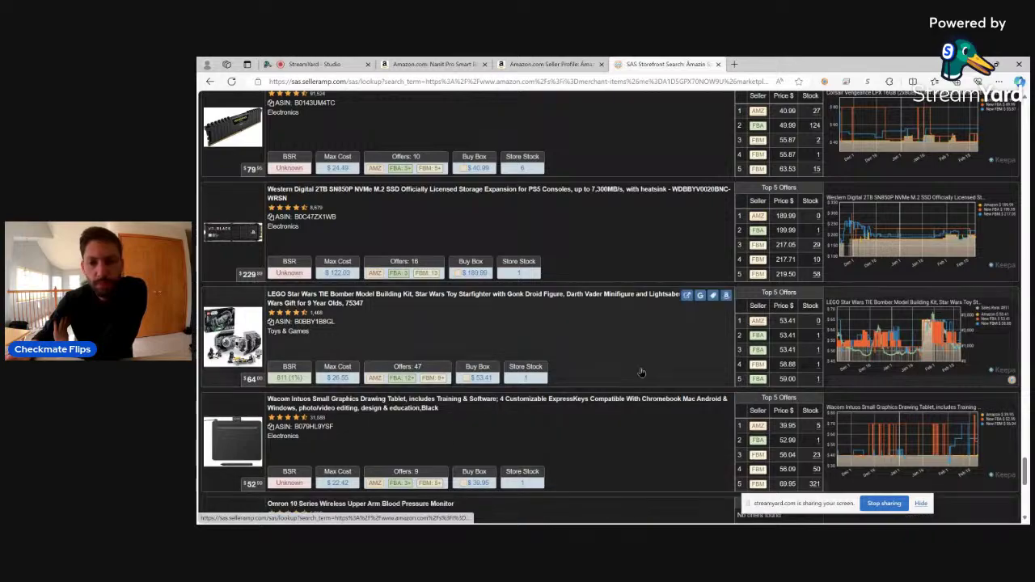
{"action": "scroll", "coordinate": [641, 321], "scroll_direction": "down", "scroll_amount": 4}
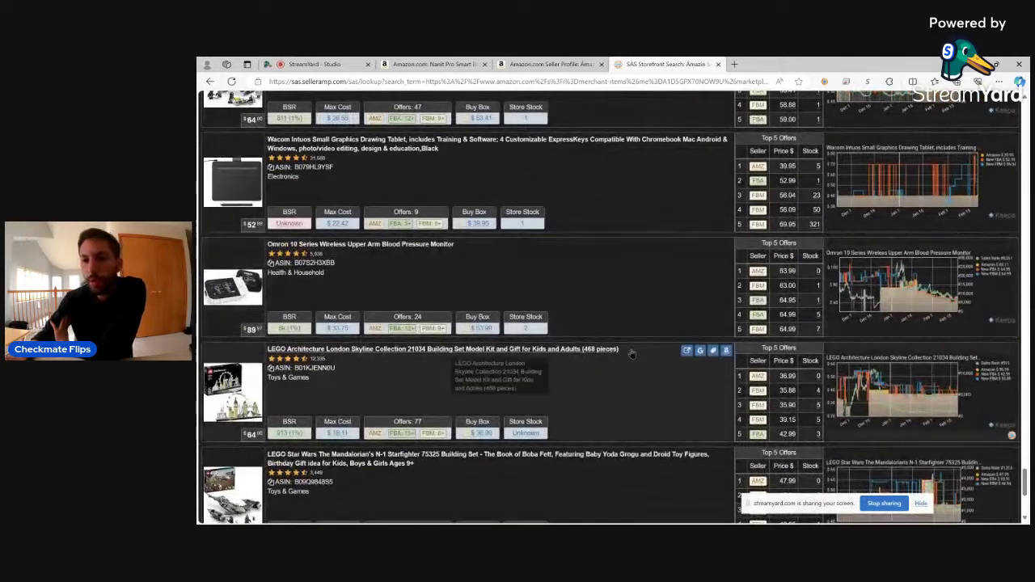
{"action": "scroll", "coordinate": [630, 350], "scroll_direction": "down", "scroll_amount": 4}
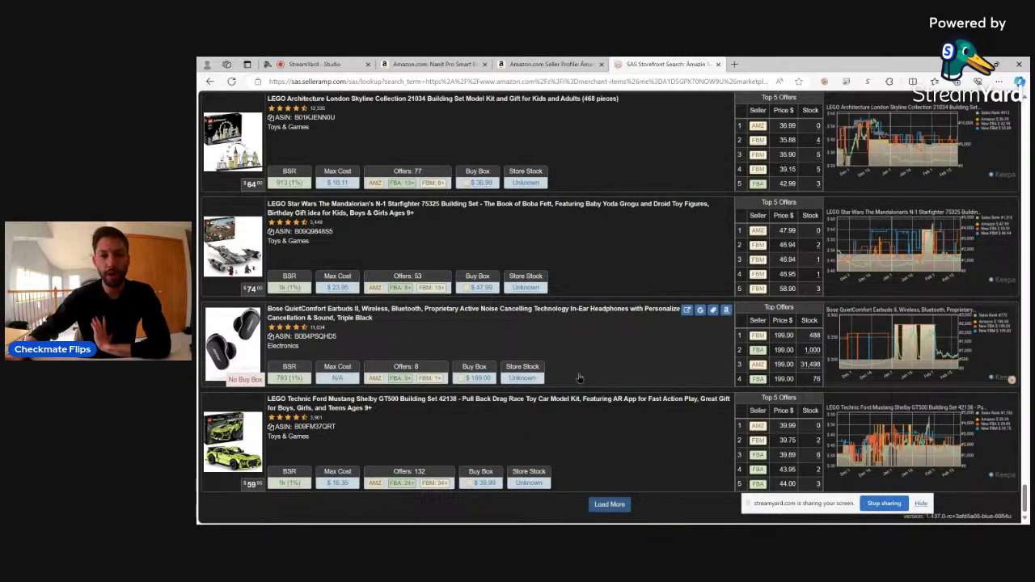
Step: Load the next batch and look through it from the LEGO Minecraft Fox Lodge to the Razer Kiyo Pro webcam
{"action": "left_click", "coordinate": [610, 503]}
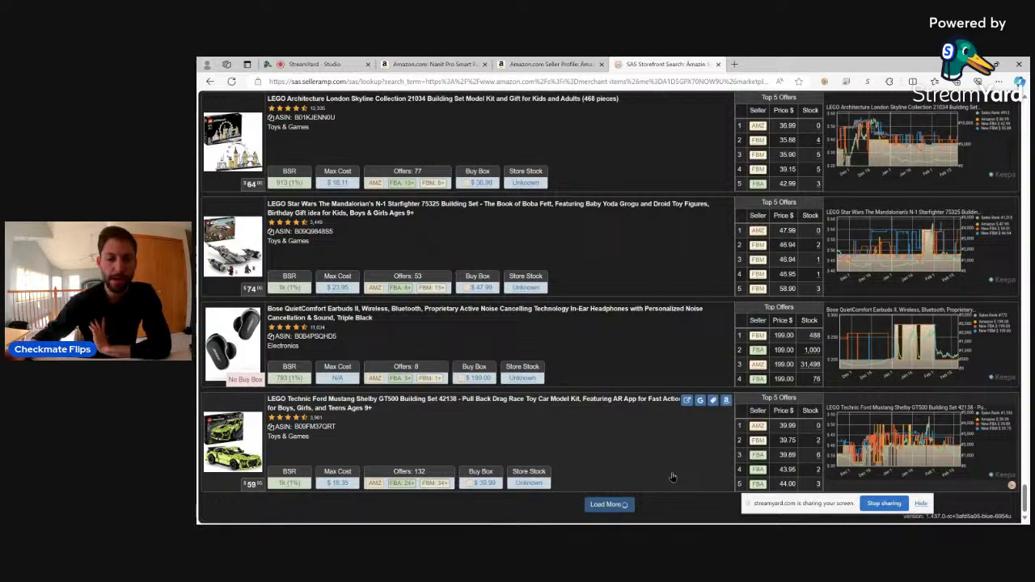
{"action": "scroll", "coordinate": [672, 478], "scroll_direction": "down", "scroll_amount": 1}
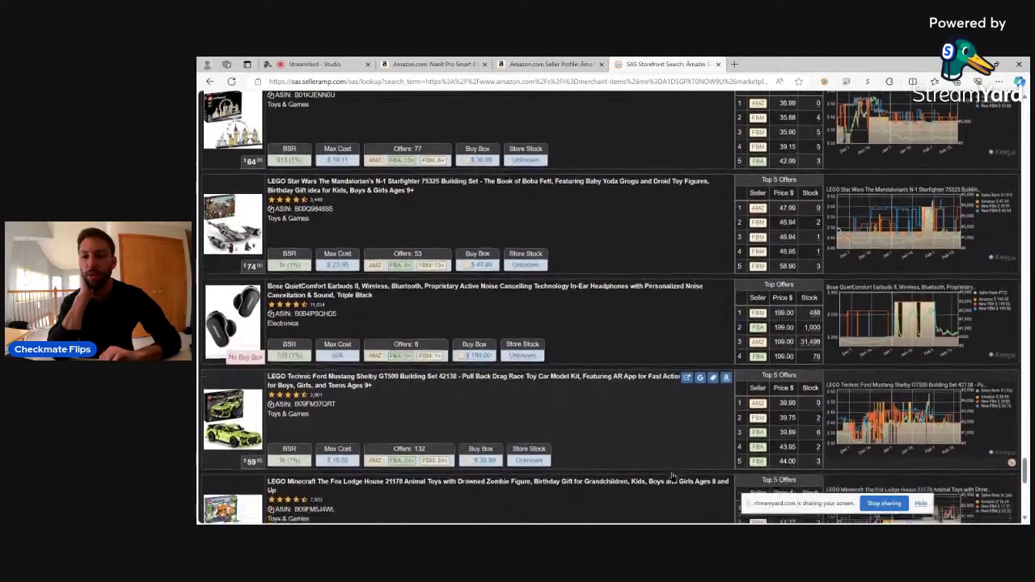
{"action": "scroll", "coordinate": [672, 477], "scroll_direction": "down", "scroll_amount": 4}
{"action": "scroll", "coordinate": [672, 477], "scroll_direction": "down", "scroll_amount": 1}
{"action": "scroll", "coordinate": [672, 477], "scroll_direction": "down", "scroll_amount": 3}
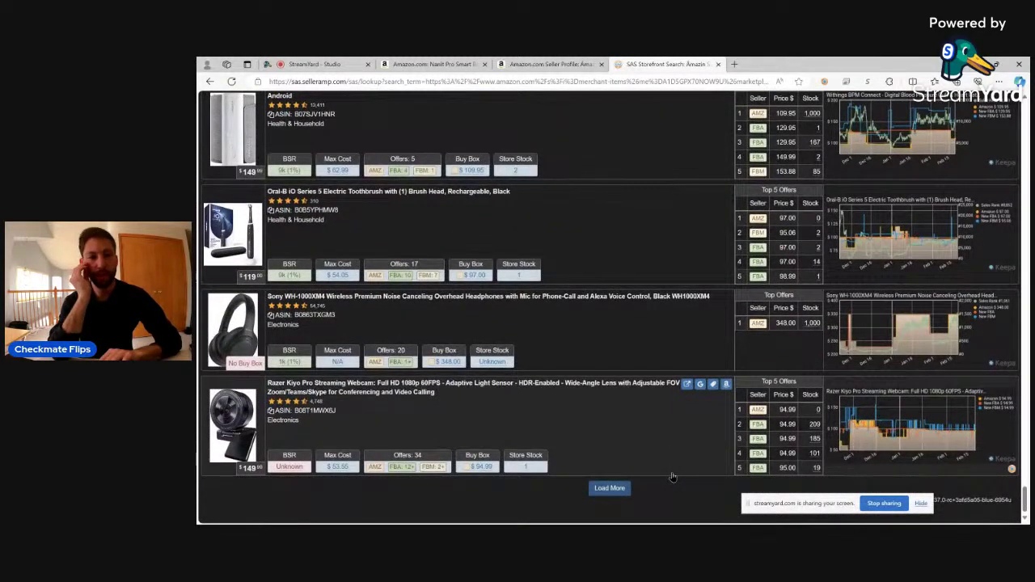
Step: Load the next batch of storefront products and review it from the Focusrite Scarlett 2i2 to the Intel Core i7-12700K
{"action": "scroll", "coordinate": [672, 477], "scroll_direction": "up", "scroll_amount": 1}
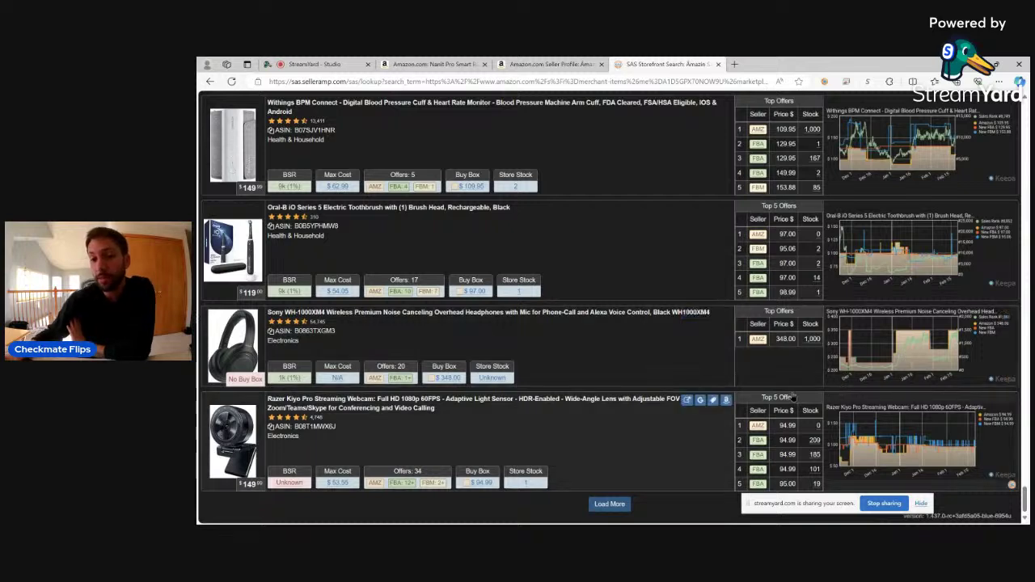
{"action": "left_click", "coordinate": [610, 501]}
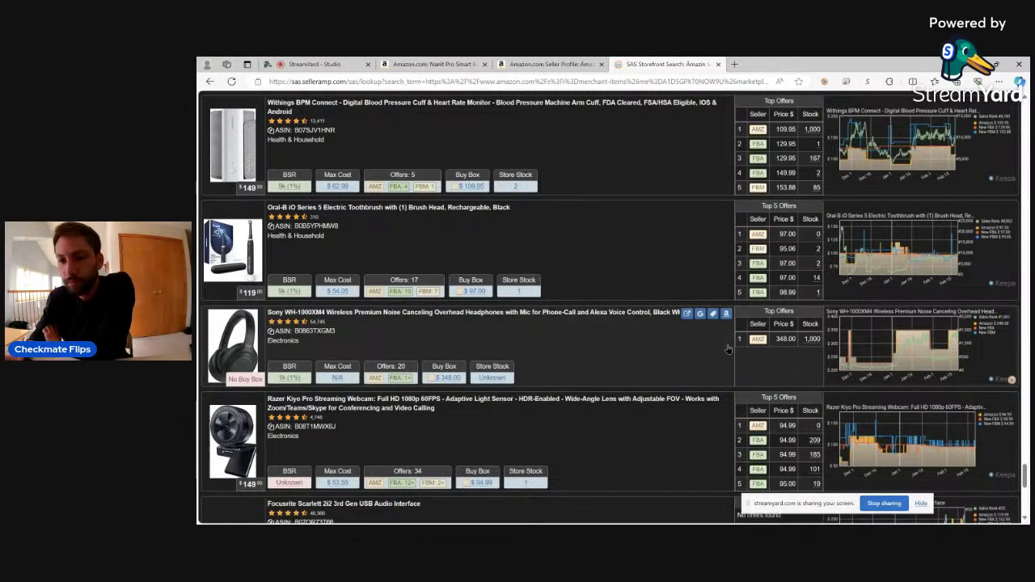
{"action": "scroll", "coordinate": [930, 153], "scroll_direction": "up", "scroll_amount": 1}
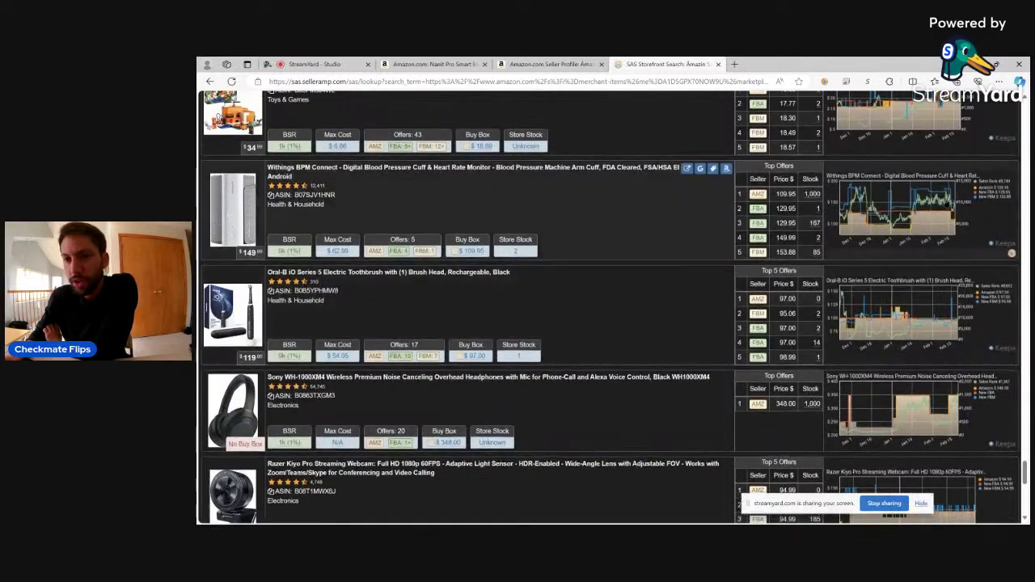
{"action": "scroll", "coordinate": [950, 240], "scroll_direction": "up", "scroll_amount": 1}
{"action": "scroll", "coordinate": [942, 291], "scroll_direction": "down", "scroll_amount": 8}
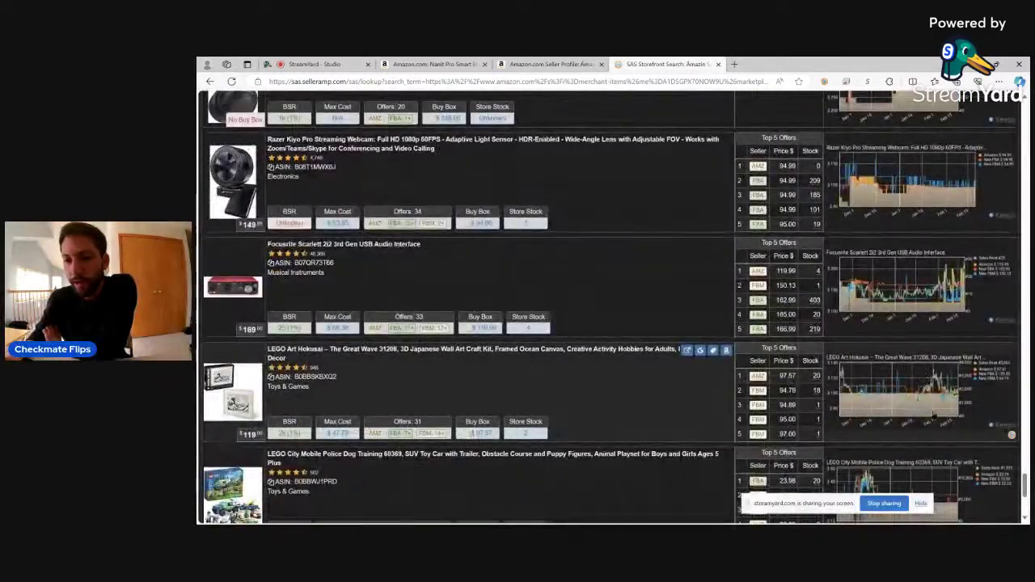
{"action": "scroll", "coordinate": [999, 412], "scroll_direction": "down", "scroll_amount": 1}
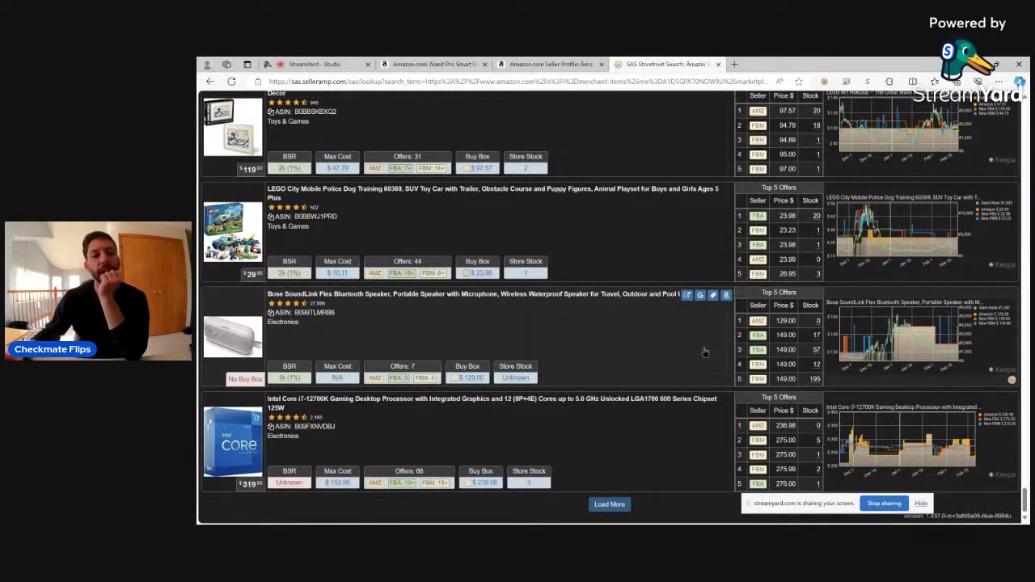
Step: Load another batch and review the LEGO Disney Wish cottage, Google Nest Doorbell and LEGO City Fire Station listings
{"action": "scroll", "coordinate": [591, 311], "scroll_direction": "down", "scroll_amount": 1}
{"action": "scroll", "coordinate": [591, 311], "scroll_direction": "down", "scroll_amount": 3}
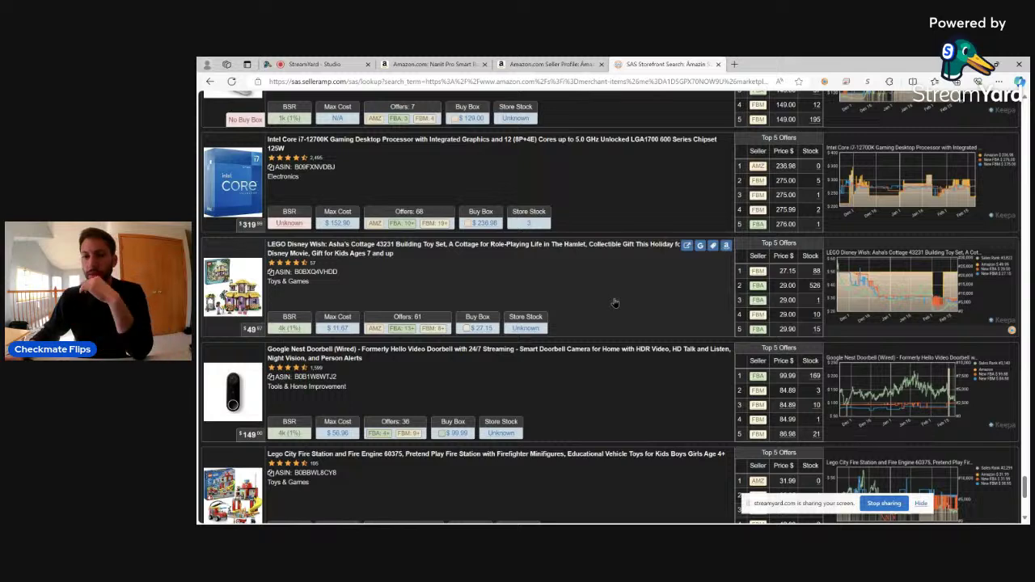
{"action": "scroll", "coordinate": [613, 303], "scroll_direction": "down", "scroll_amount": 2}
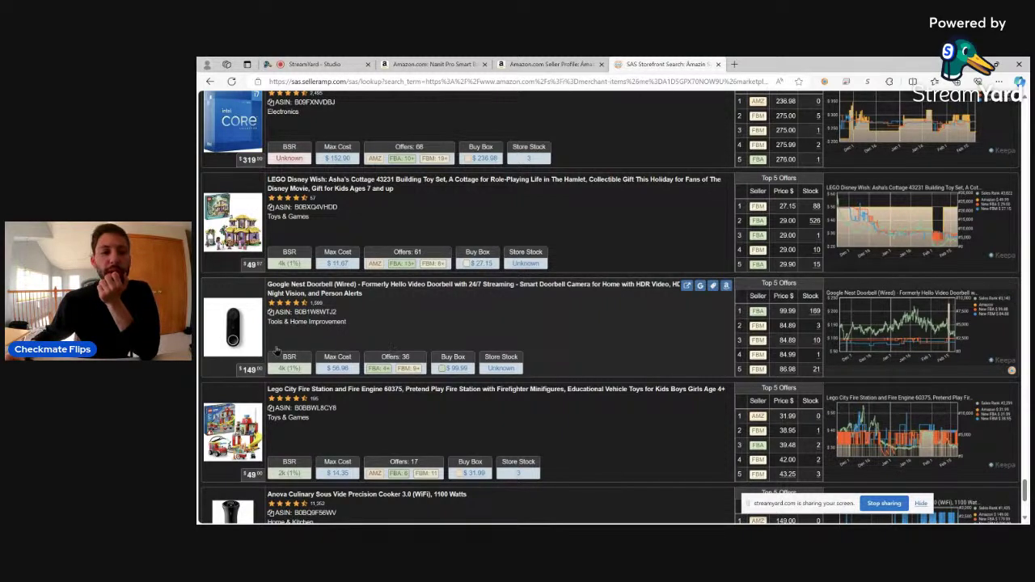
Step: Open the wired Google Nest Doorbell's Amazon page from the storefront results and close the Âmazin Sale seller profile
{"action": "left_click", "coordinate": [724, 287]}
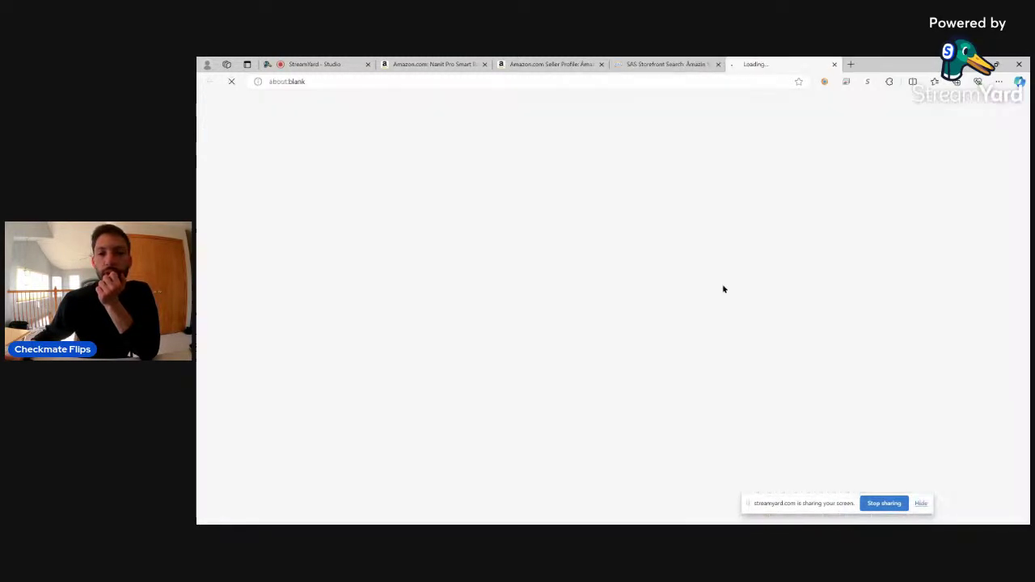
{"action": "left_click", "coordinate": [586, 64]}
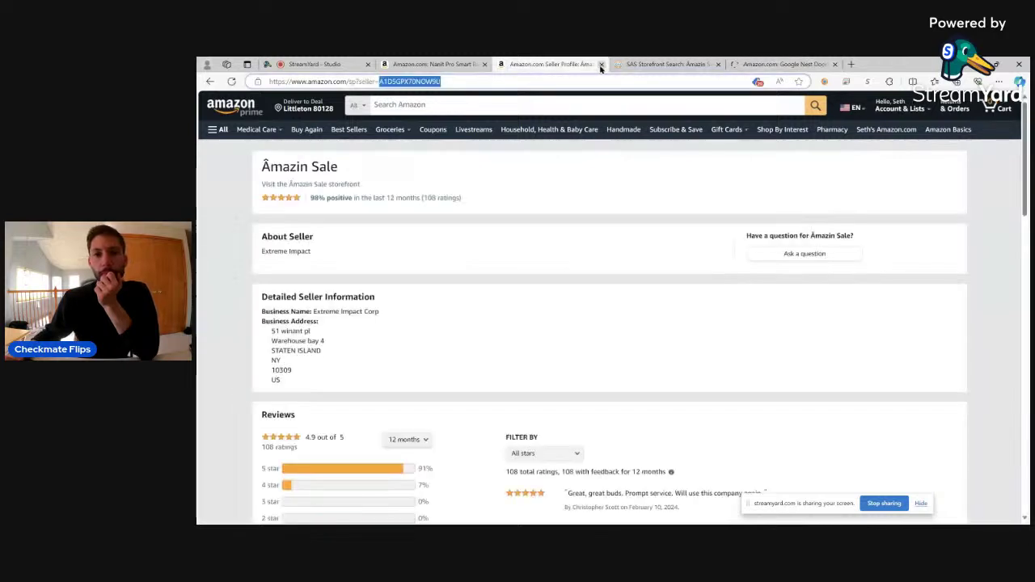
{"action": "left_click", "coordinate": [600, 63]}
{"action": "left_click", "coordinate": [653, 66]}
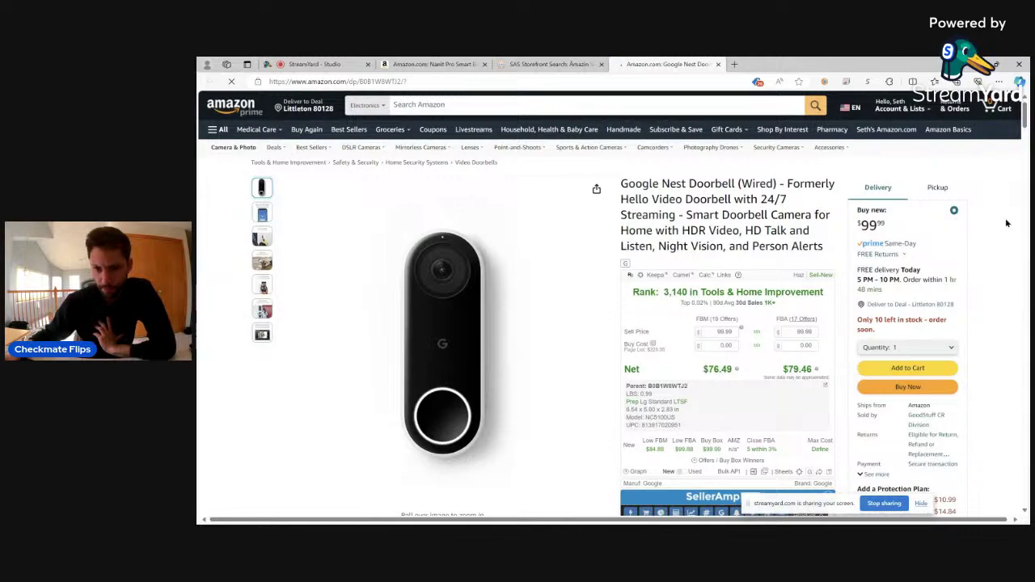
Step: Dismiss the Microsoft Shopping notice and examine the doorbell's Keepa price history, zooming into mid-February and December to February
{"action": "scroll", "coordinate": [1006, 220], "scroll_direction": "down", "scroll_amount": 10}
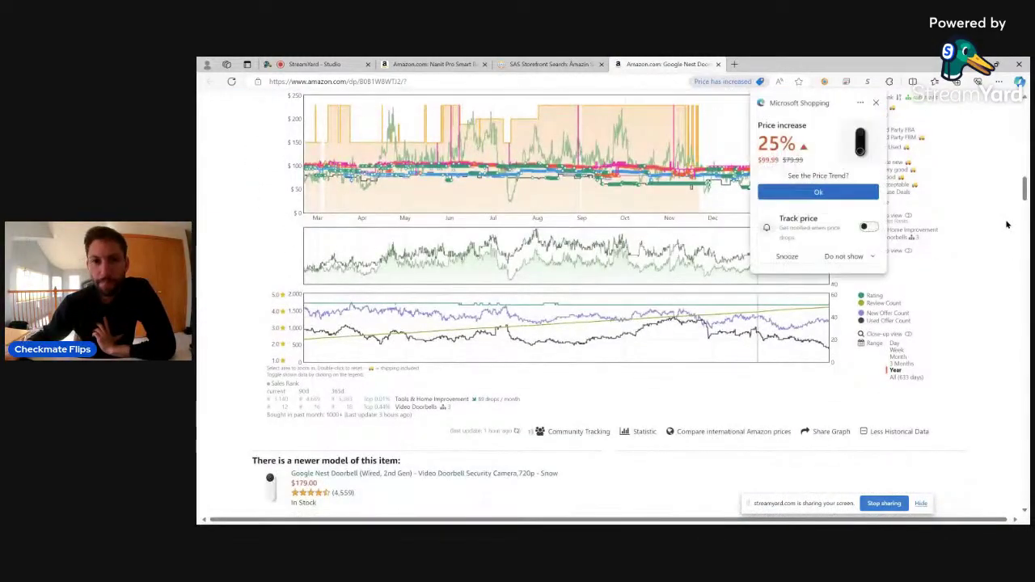
{"action": "scroll", "coordinate": [1007, 224], "scroll_direction": "up", "scroll_amount": 1}
{"action": "left_click", "coordinate": [877, 104]}
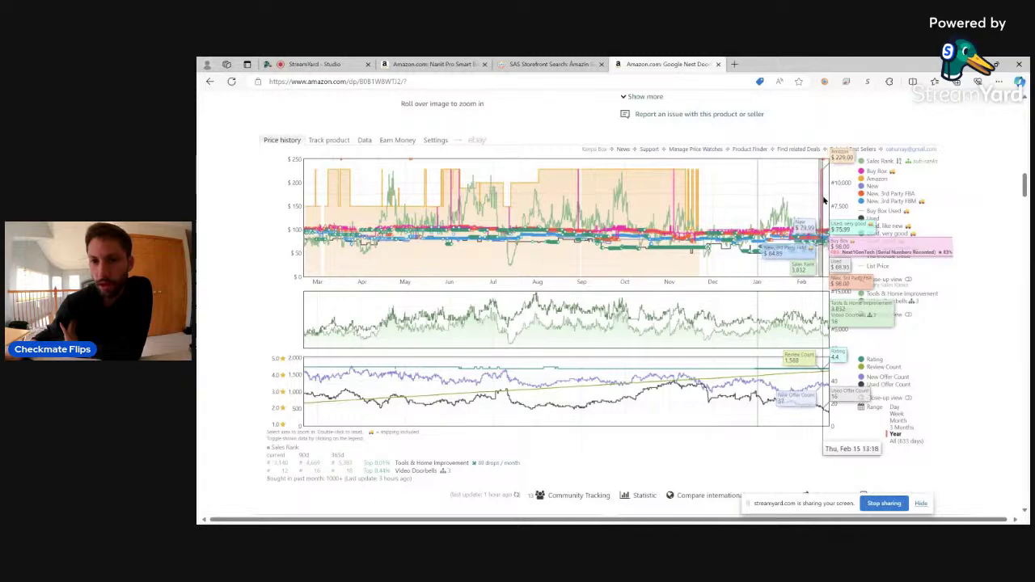
{"action": "left_click_drag", "start_coordinate": [825, 198], "coordinate": [829, 202]}
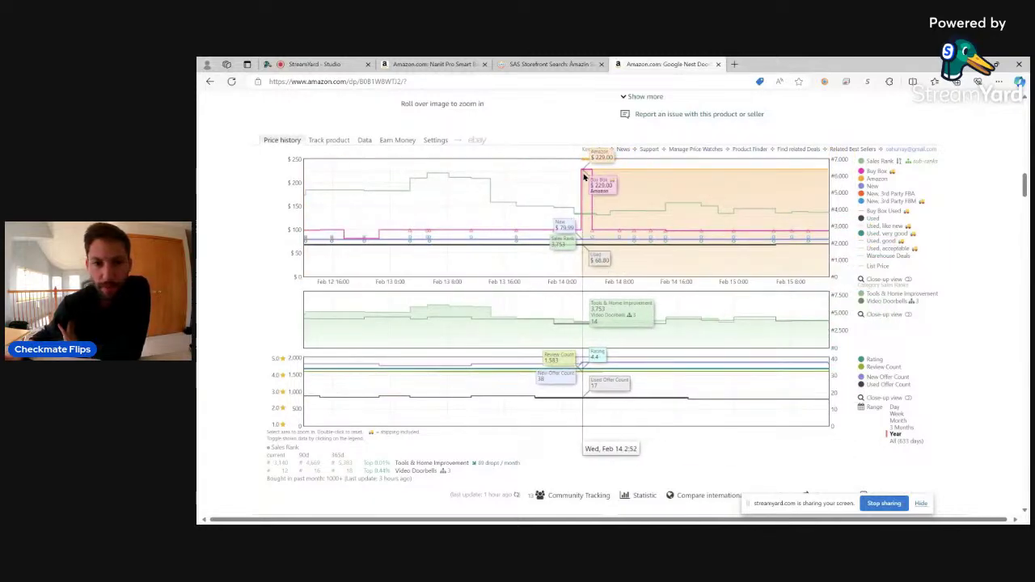
{"action": "double_click", "coordinate": [572, 206]}
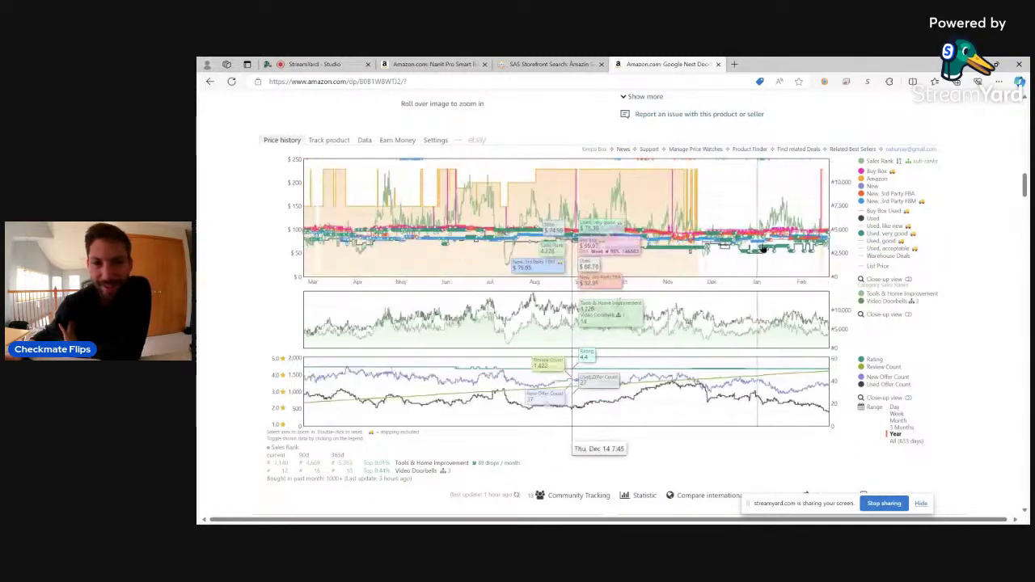
{"action": "left_click_drag", "start_coordinate": [718, 247], "coordinate": [833, 248]}
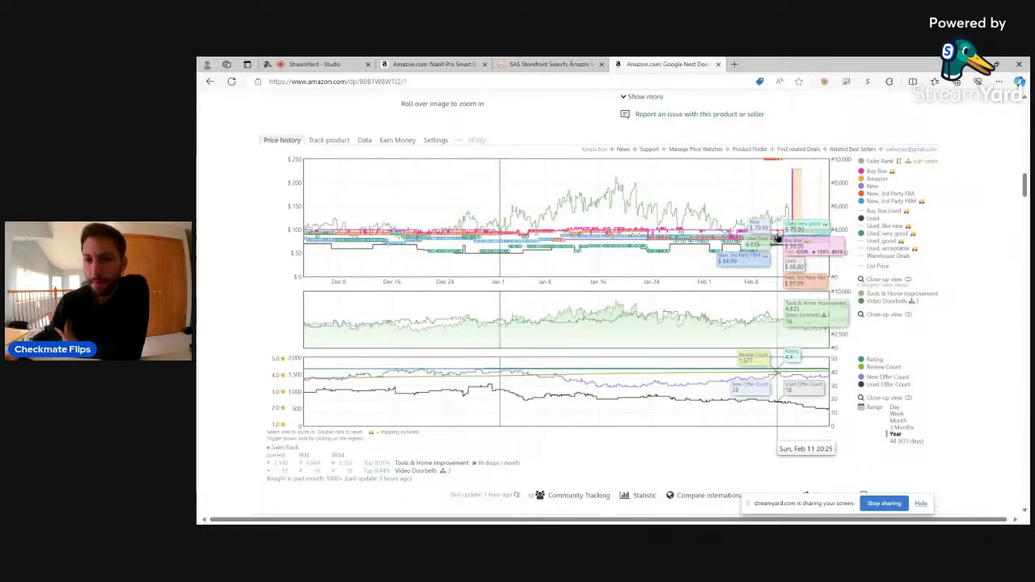
Step: Set the doorbell's SellerAmp sale price to 99 and its cost price to 56.36
{"action": "scroll", "coordinate": [895, 324], "scroll_direction": "up", "scroll_amount": 5}
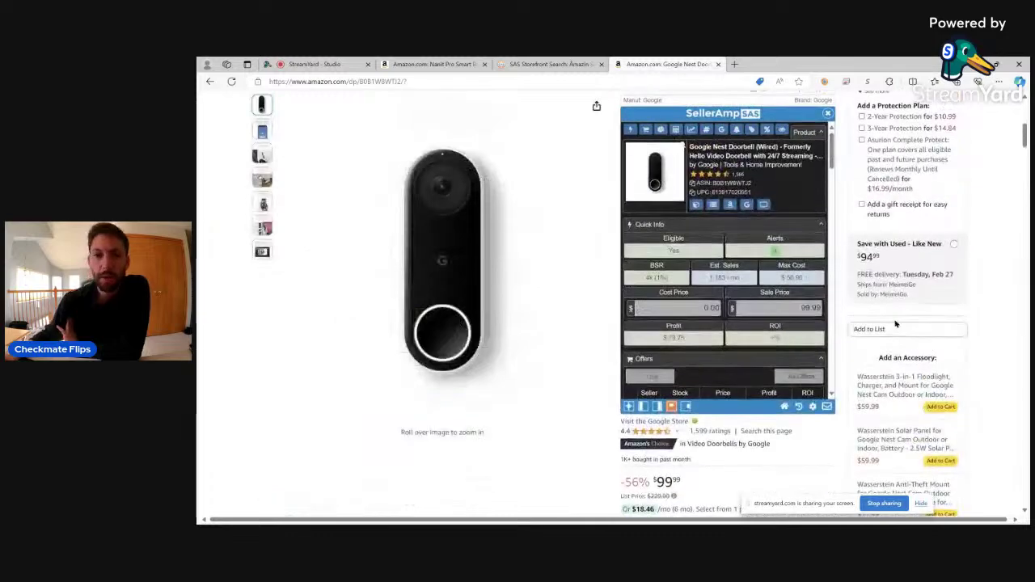
{"action": "scroll", "coordinate": [895, 324], "scroll_direction": "up", "scroll_amount": 2}
{"action": "scroll", "coordinate": [895, 324], "scroll_direction": "up", "scroll_amount": 2}
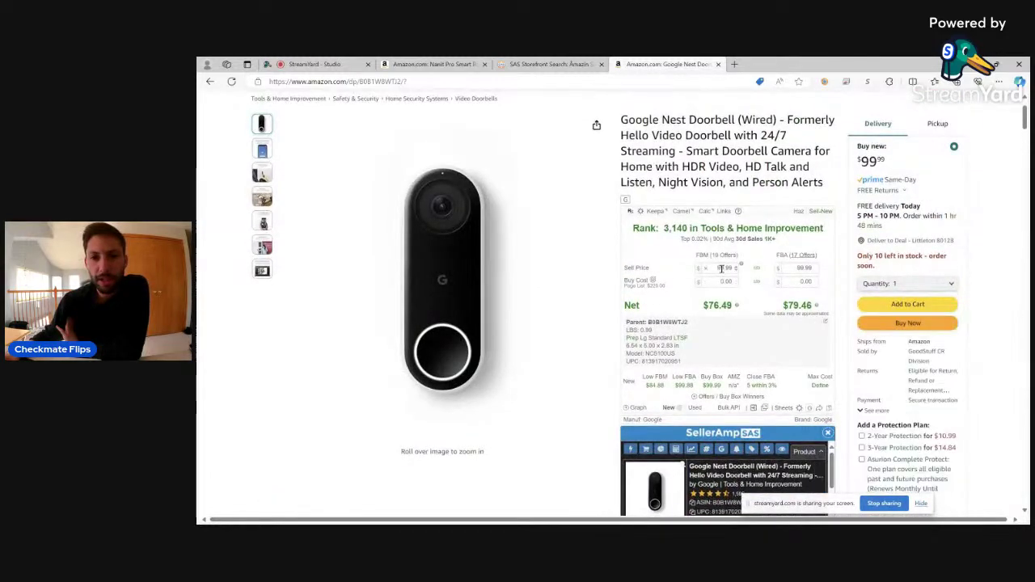
{"action": "scroll", "coordinate": [754, 276], "scroll_direction": "down", "scroll_amount": 4}
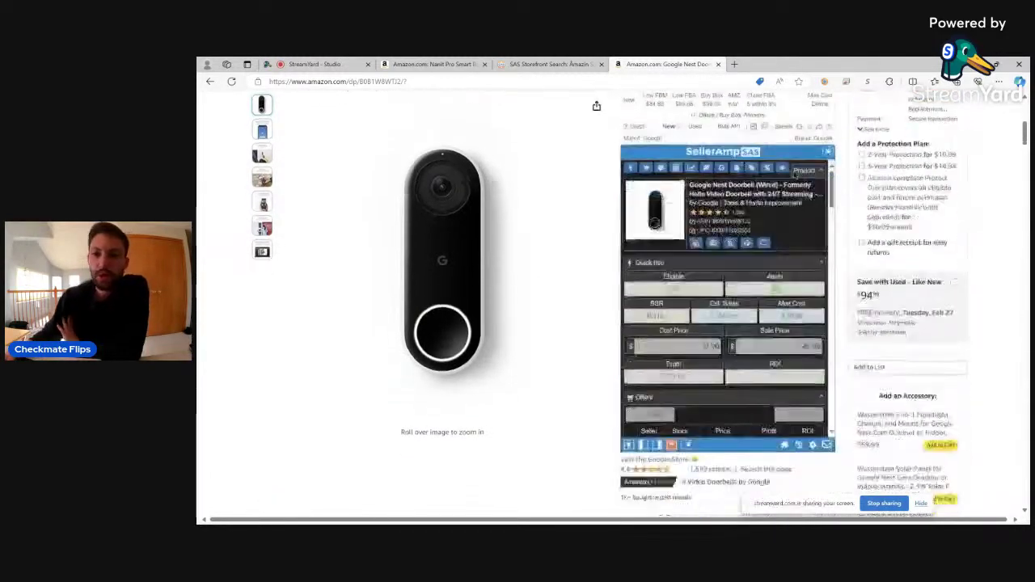
{"action": "type", "text": "99"}
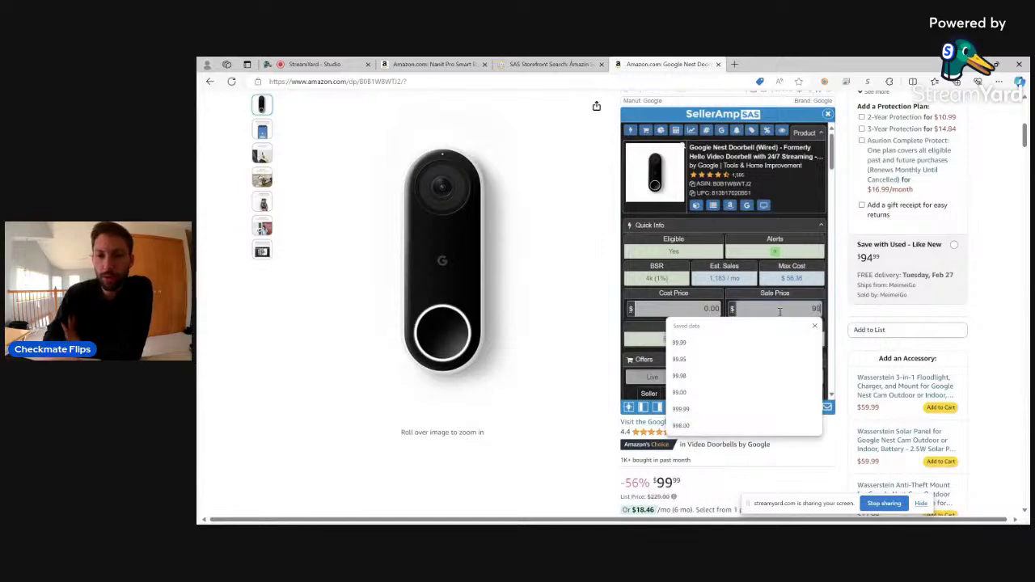
{"action": "key", "text": "Return"}
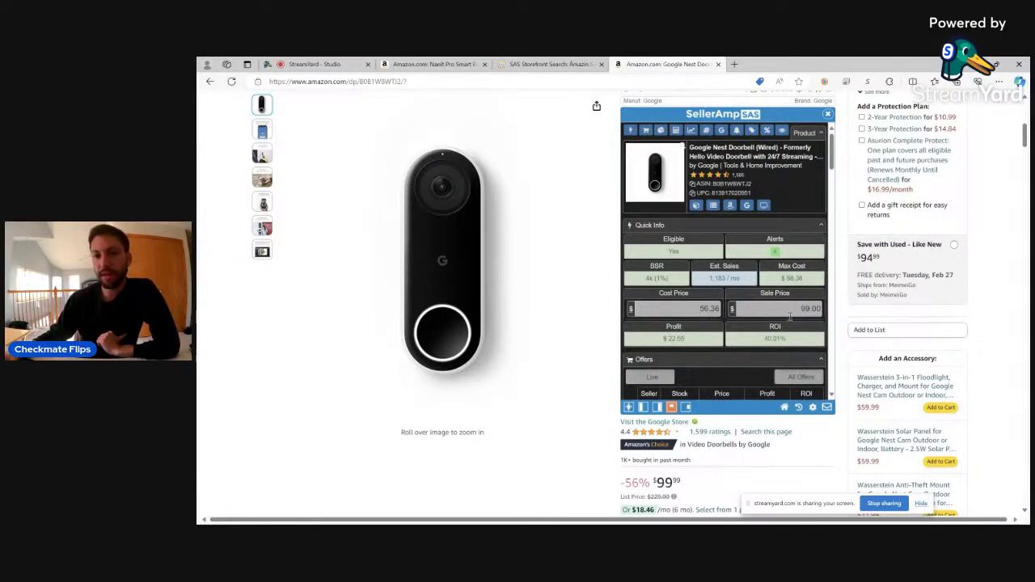
Step: Search eBay for the Google Nest Doorbell by its UPC
{"action": "scroll", "coordinate": [760, 315], "scroll_direction": "up", "scroll_amount": 4}
{"action": "mouse_move", "coordinate": [723, 212]}
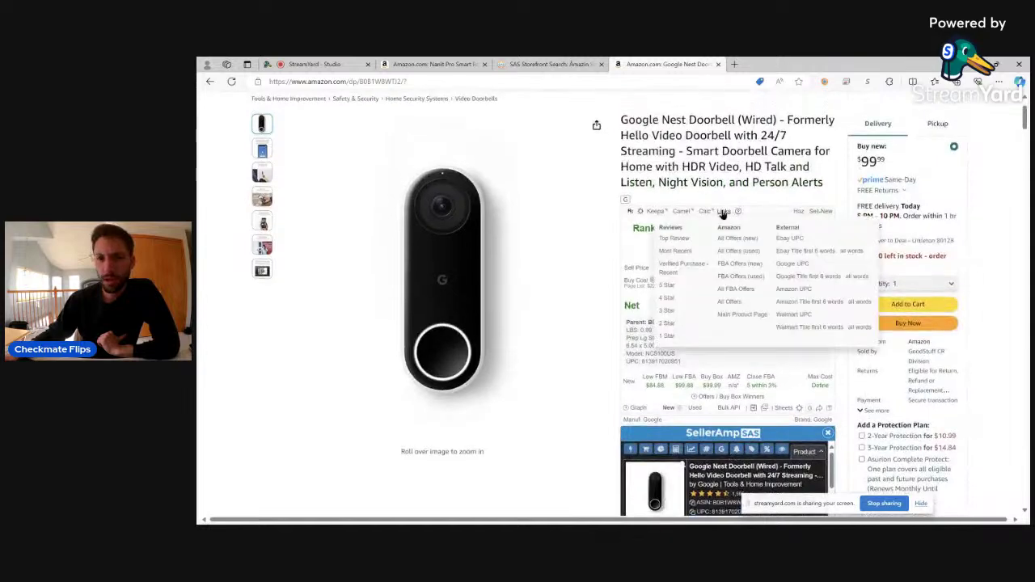
{"action": "left_click", "coordinate": [789, 240]}
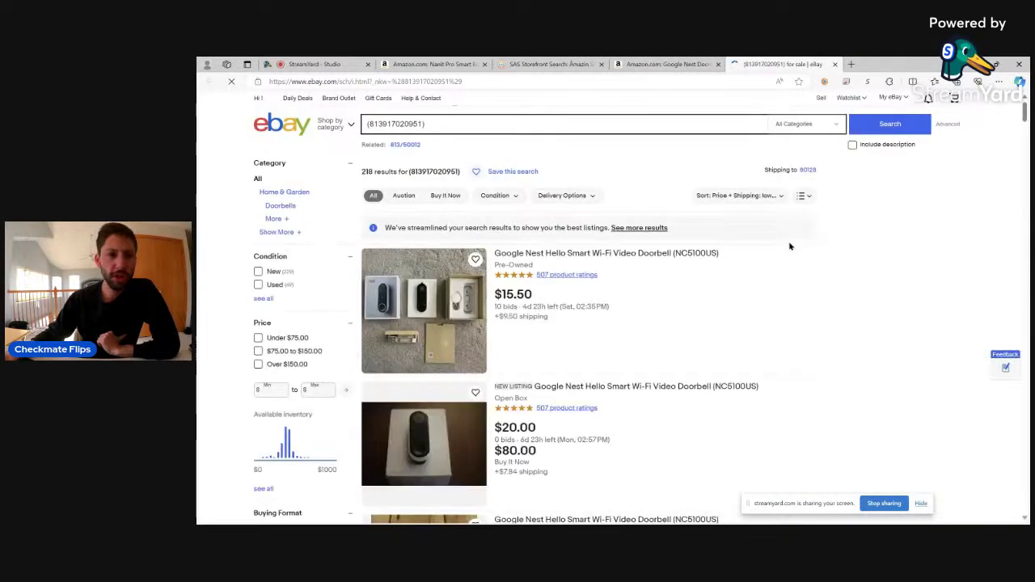
Step: Limit the eBay results to new condition and dismiss the Rakuten cash-back offer
{"action": "left_click", "coordinate": [258, 272]}
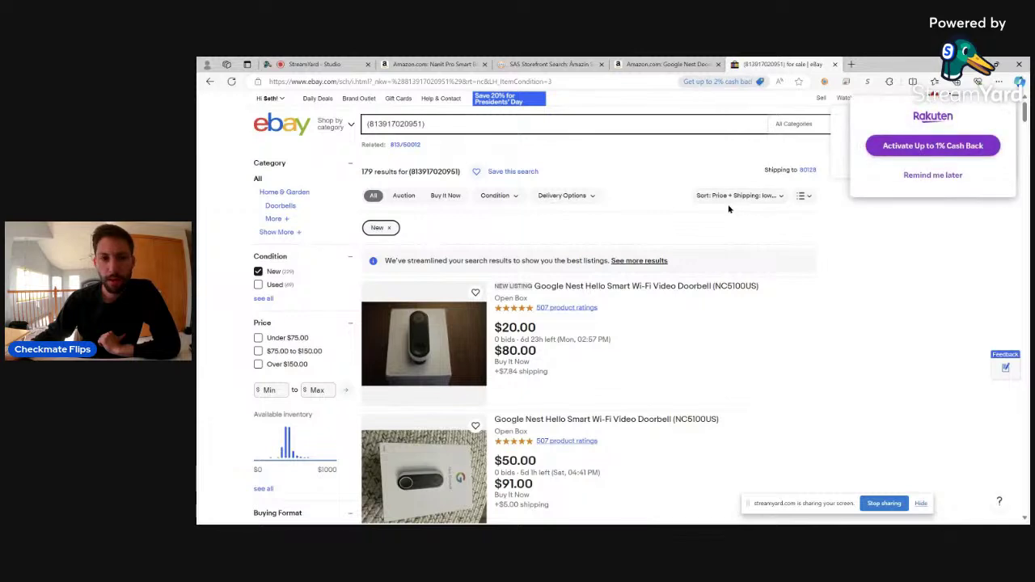
{"action": "left_click", "coordinate": [876, 102]}
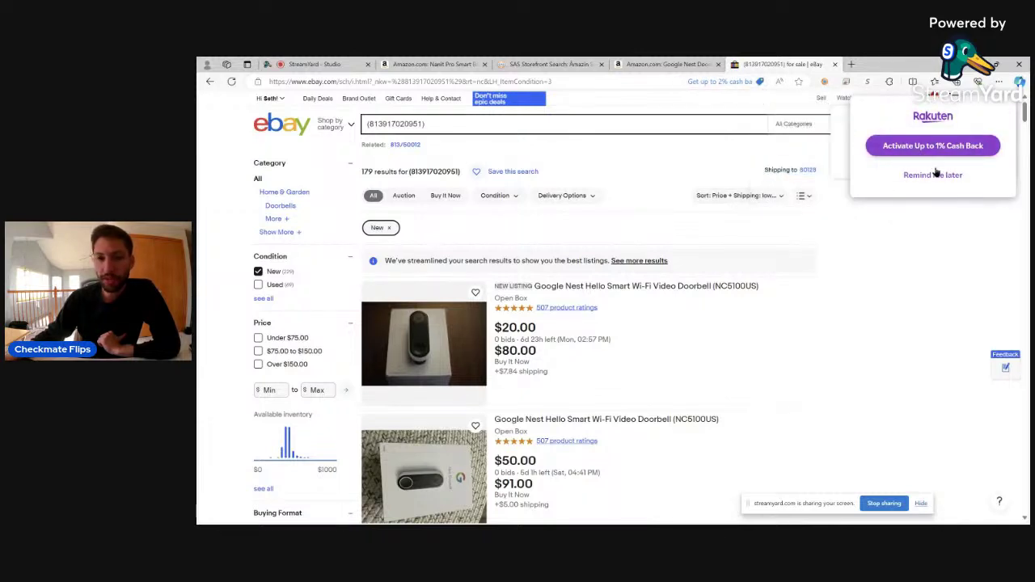
{"action": "left_click", "coordinate": [933, 175]}
{"action": "left_click", "coordinate": [1007, 117]}
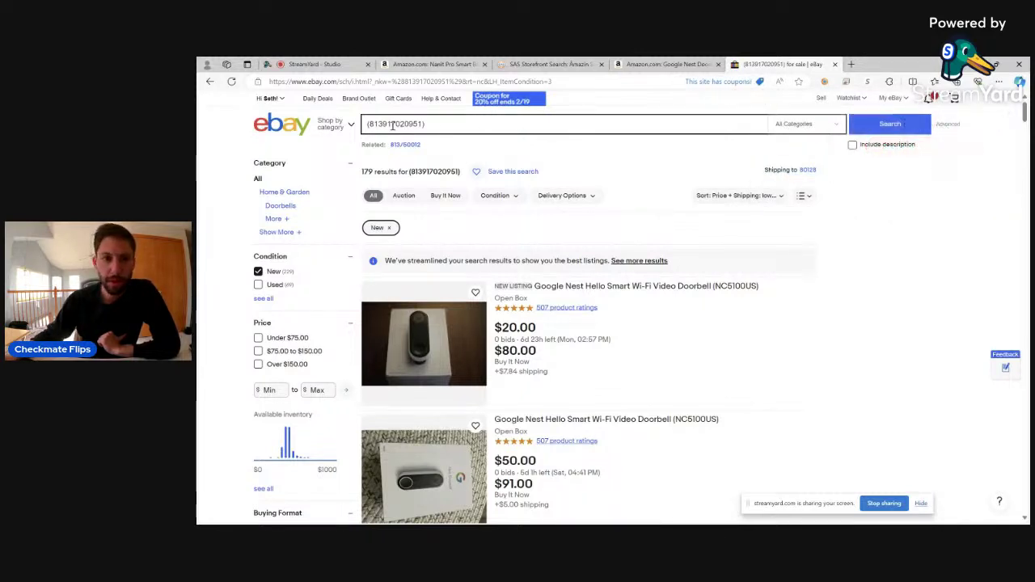
Step: Return to the doorbell's Amazon page and search it for "model" to locate the model number
{"action": "left_click", "coordinate": [686, 61]}
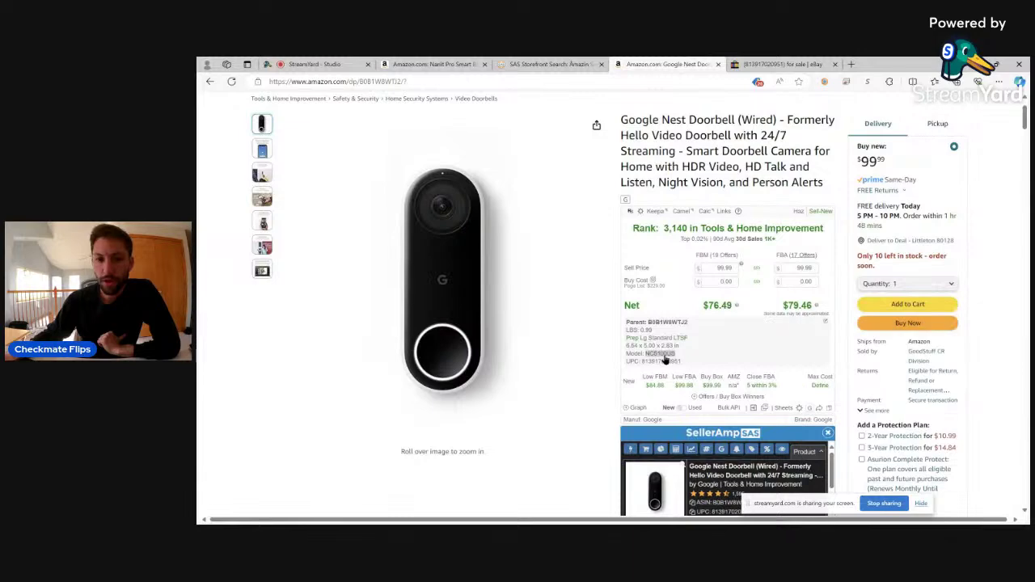
{"action": "left_click", "coordinate": [768, 64]}
{"action": "left_click", "coordinate": [689, 64]}
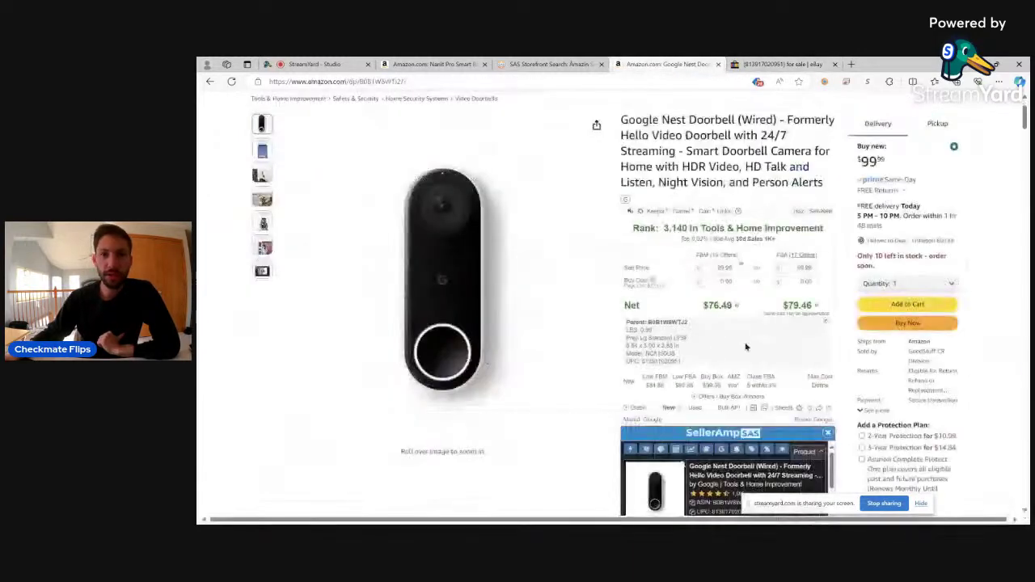
{"action": "scroll", "coordinate": [655, 359], "scroll_direction": "down", "scroll_amount": 10}
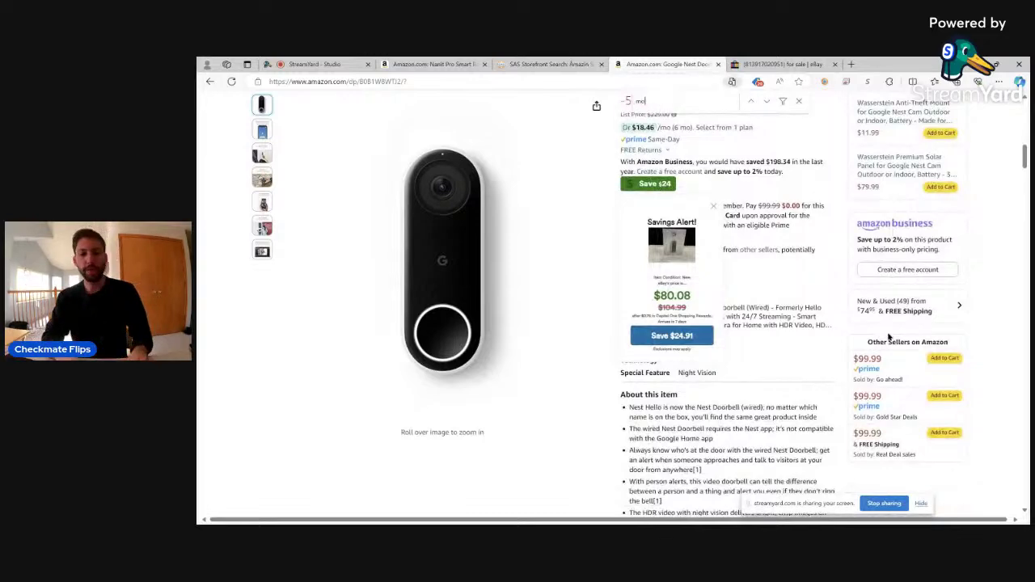
{"action": "type", "text": "del"}
{"action": "key", "text": "Return"}
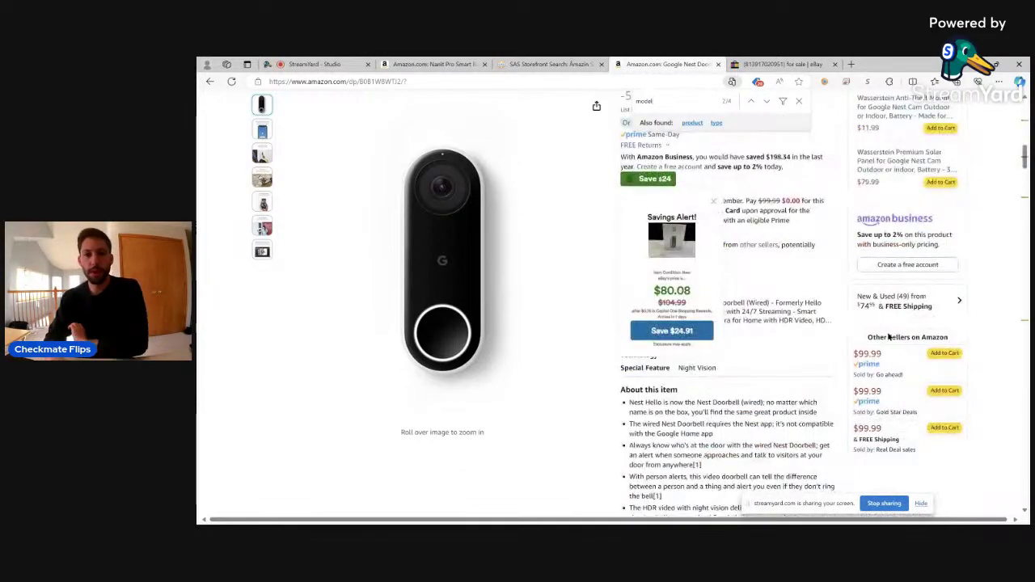
{"action": "key", "text": "Return"}
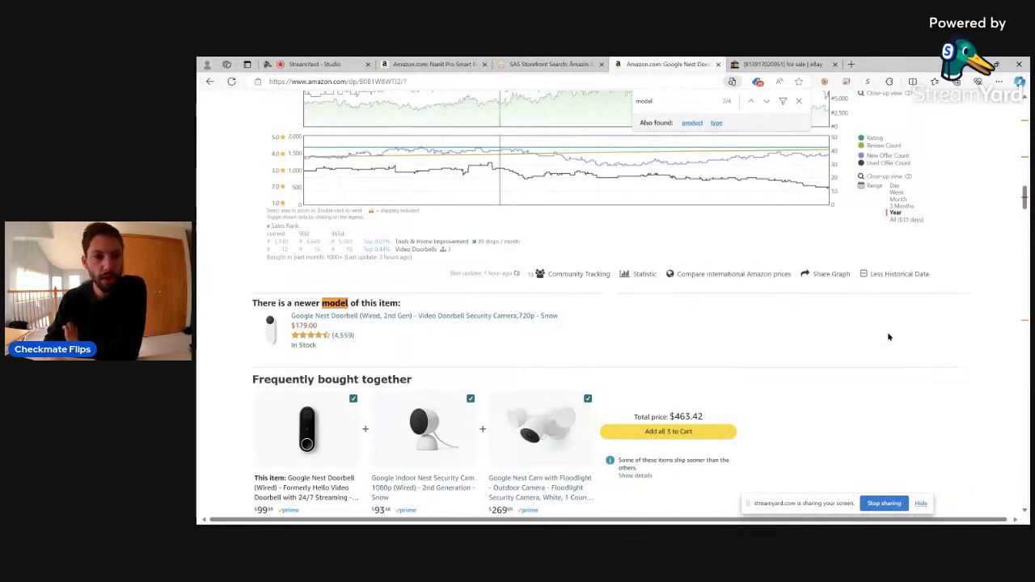
{"action": "left_click_drag", "start_coordinate": [1025, 194], "coordinate": [1025, 108]}
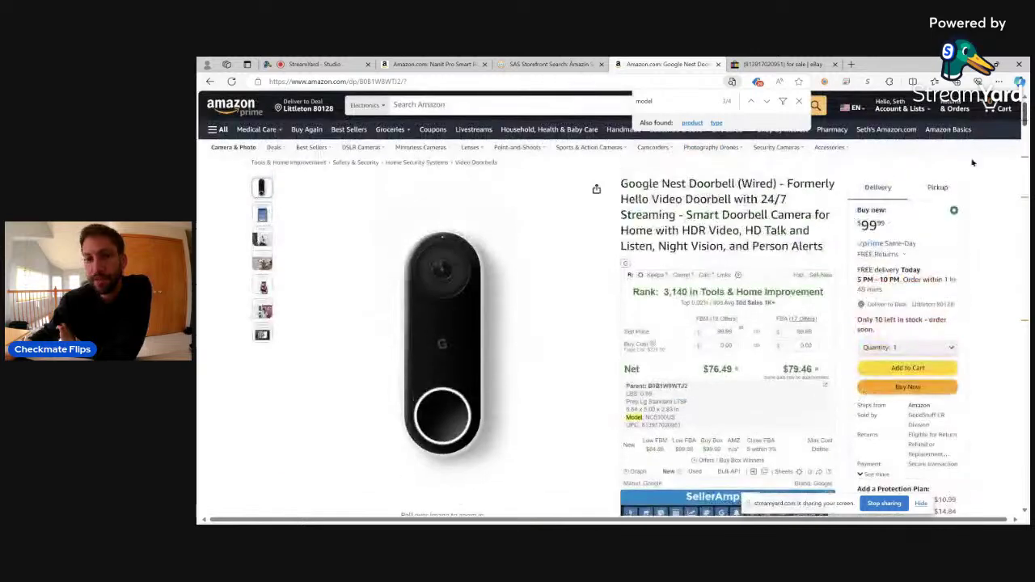
Step: Switch back to eBay, search for "google nest NC5100US" and look over the first listings
{"action": "left_click", "coordinate": [781, 64]}
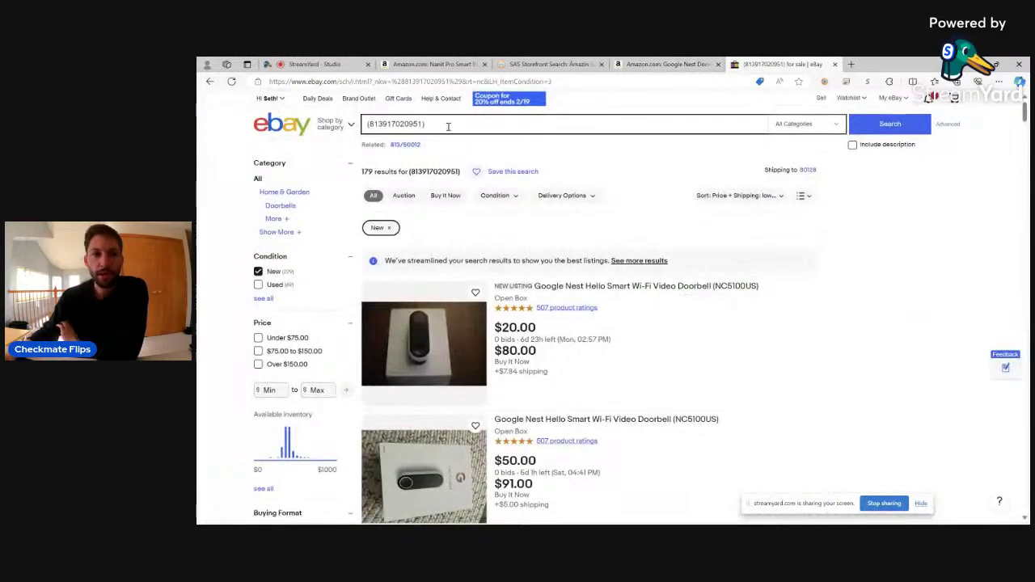
{"action": "left_click", "coordinate": [390, 126]}
{"action": "type", "text": "google nest NC5100US"}
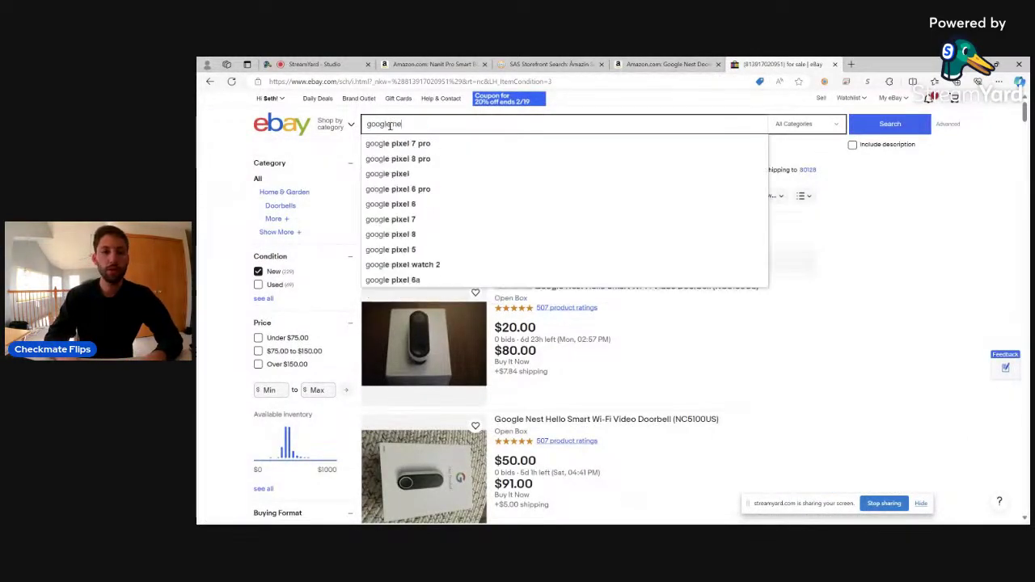
{"action": "key", "text": "Return"}
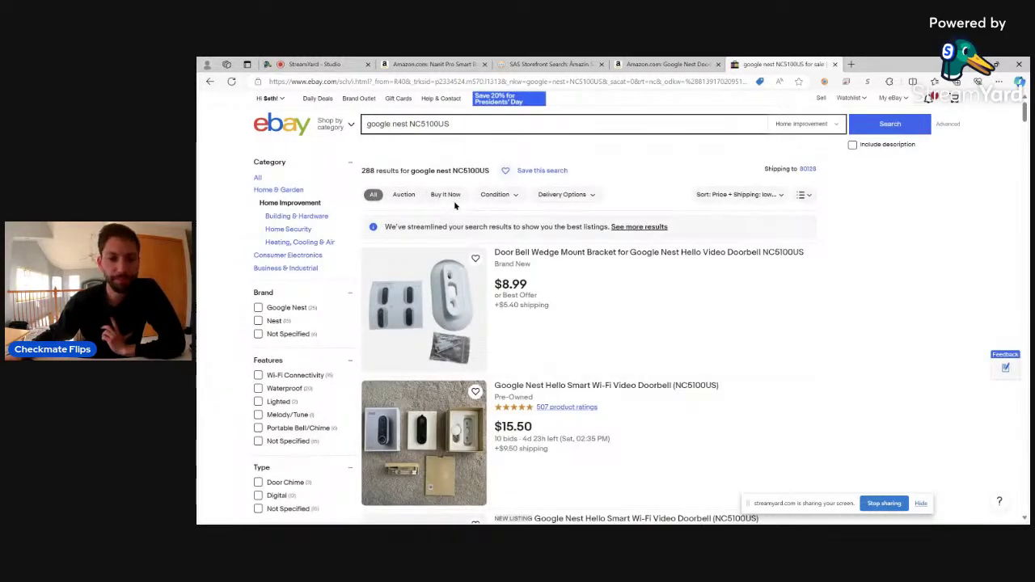
{"action": "scroll", "coordinate": [455, 207], "scroll_direction": "down", "scroll_amount": 1}
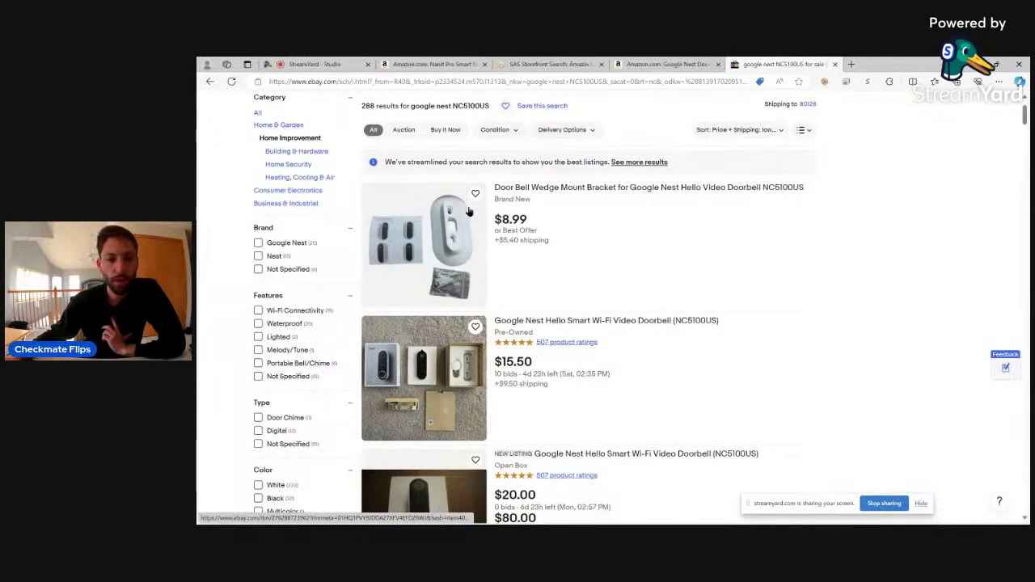
Step: Limit the eBay results for "google nest NC5100US" to new condition and look over the lowest-priced doorbells
{"action": "scroll", "coordinate": [476, 208], "scroll_direction": "down", "scroll_amount": 5}
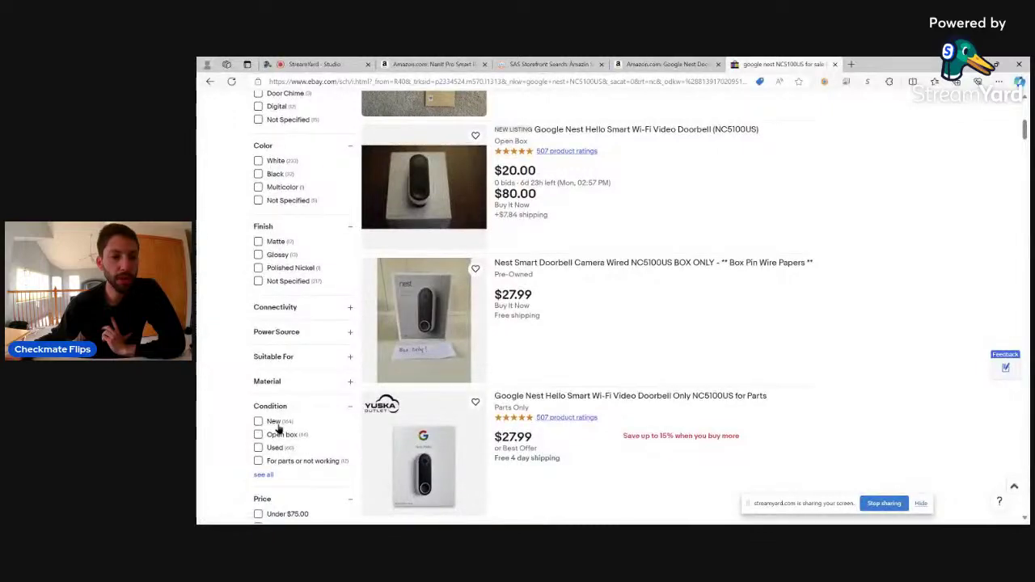
{"action": "left_click", "coordinate": [275, 423]}
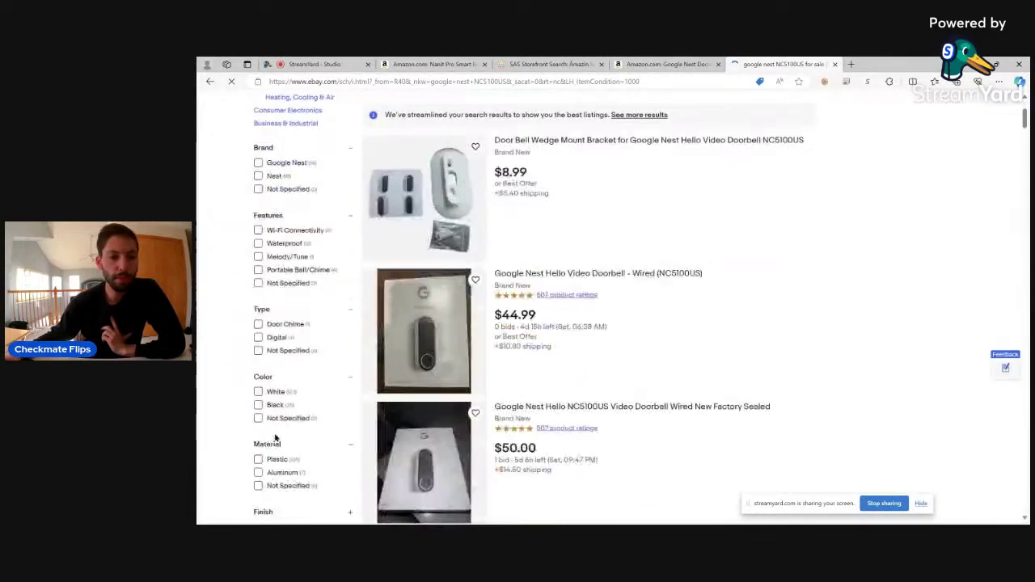
{"action": "scroll", "coordinate": [275, 437], "scroll_direction": "down", "scroll_amount": 2}
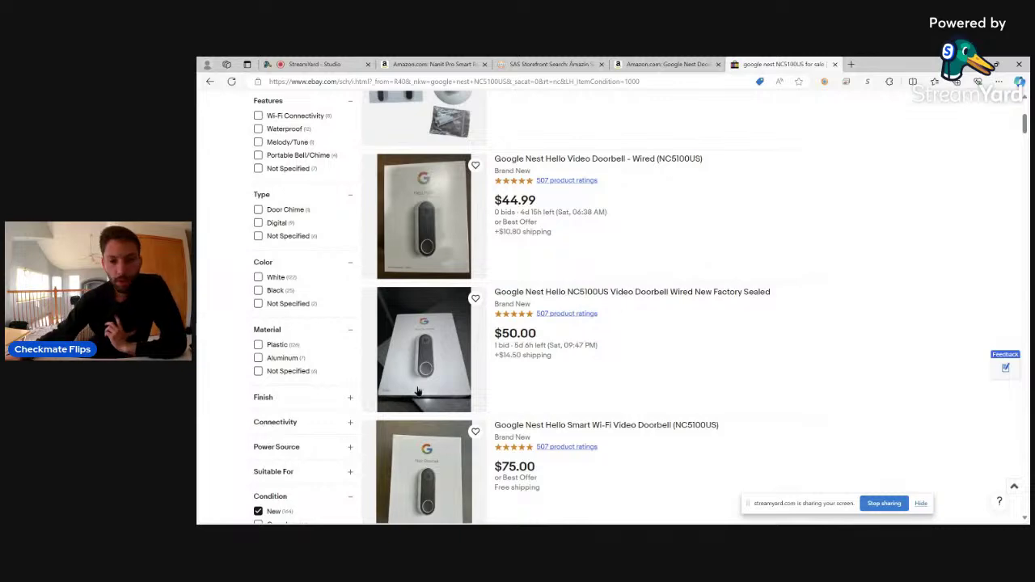
{"action": "scroll", "coordinate": [390, 395], "scroll_direction": "down", "scroll_amount": 1}
Step: Return to the doorbell's Amazon page and review its SellerAmp cost, profit and ROI figures against the eBay prices
{"action": "left_click", "coordinate": [658, 63]}
{"action": "left_click", "coordinate": [776, 63]}
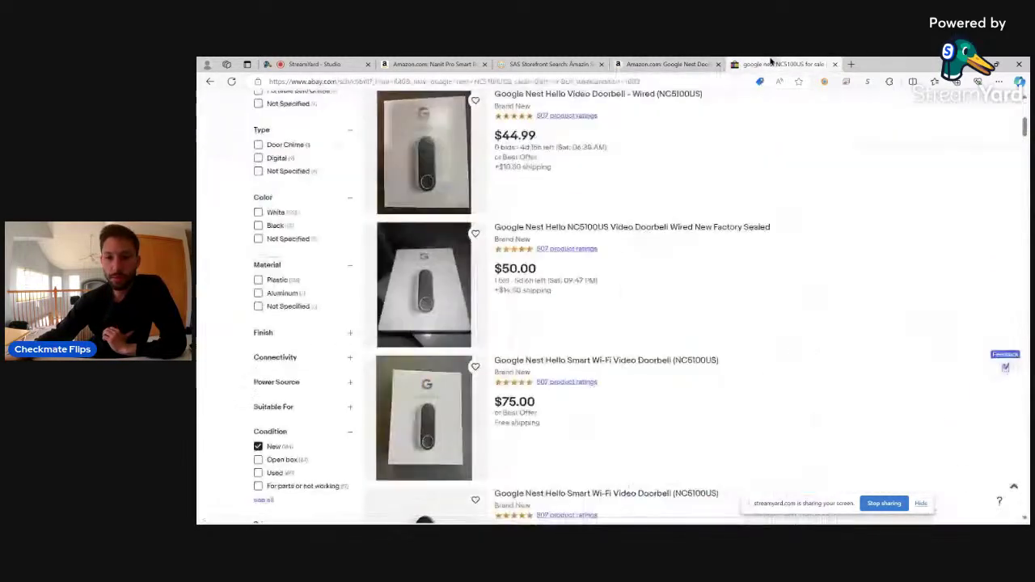
{"action": "left_click", "coordinate": [658, 64]}
{"action": "key", "text": "ctrl+f"}
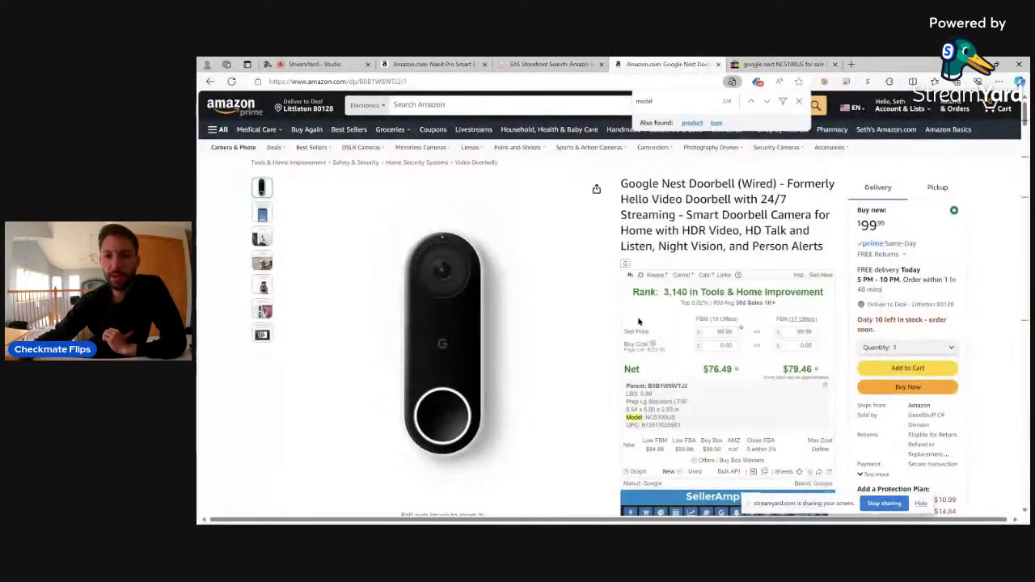
{"action": "scroll", "coordinate": [955, 286], "scroll_direction": "down", "scroll_amount": 4}
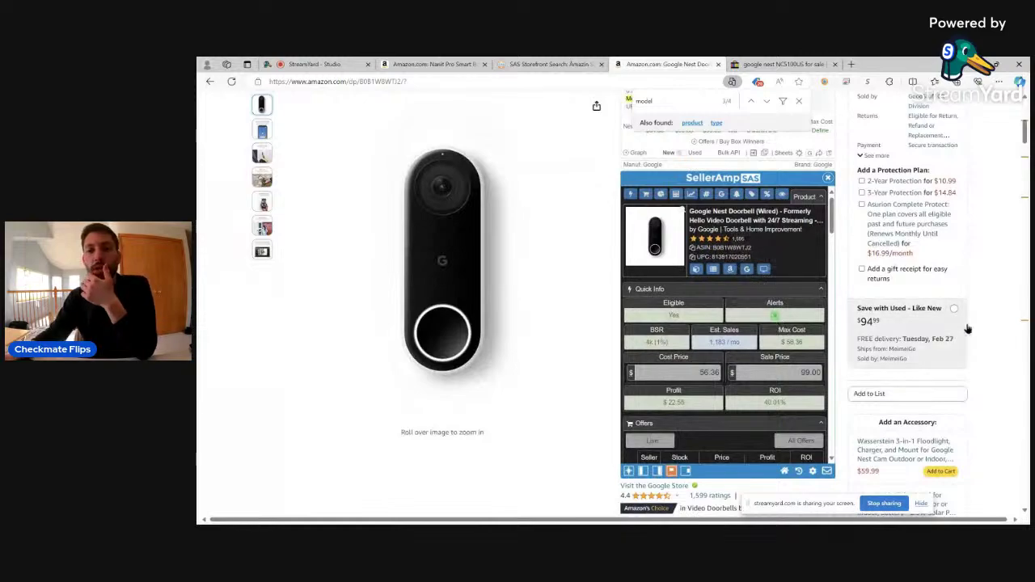
{"action": "scroll", "coordinate": [995, 331], "scroll_direction": "down", "scroll_amount": 4}
{"action": "scroll", "coordinate": [972, 349], "scroll_direction": "down", "scroll_amount": 4}
{"action": "scroll", "coordinate": [971, 349], "scroll_direction": "up", "scroll_amount": 8}
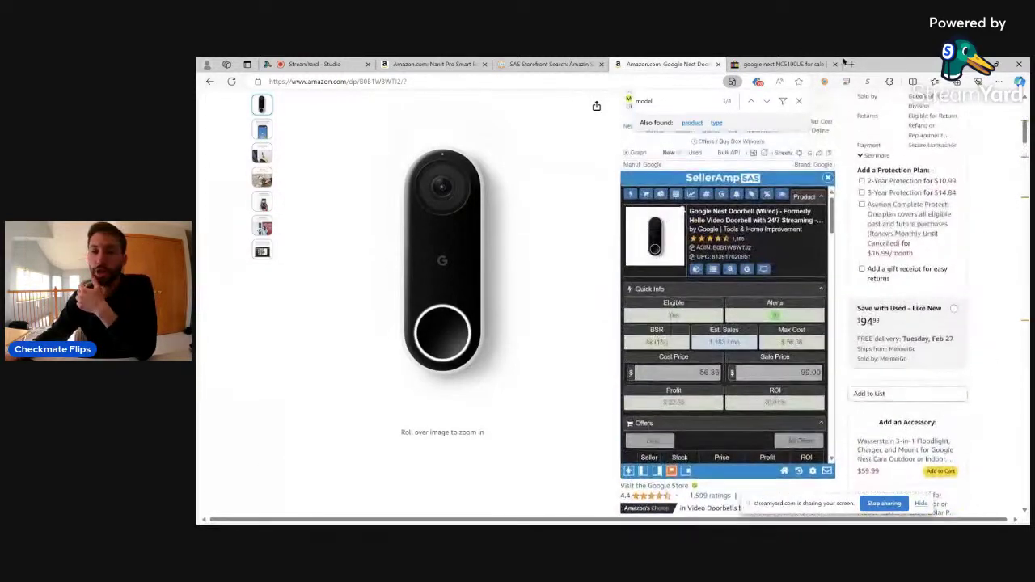
Step: Switch back to eBay, open the $44.99 Google Nest Hello Video Doorbell listing in a new tab and inspect its box photos
{"action": "left_click", "coordinate": [800, 63]}
{"action": "scroll", "coordinate": [808, 268], "scroll_direction": "up", "scroll_amount": 5}
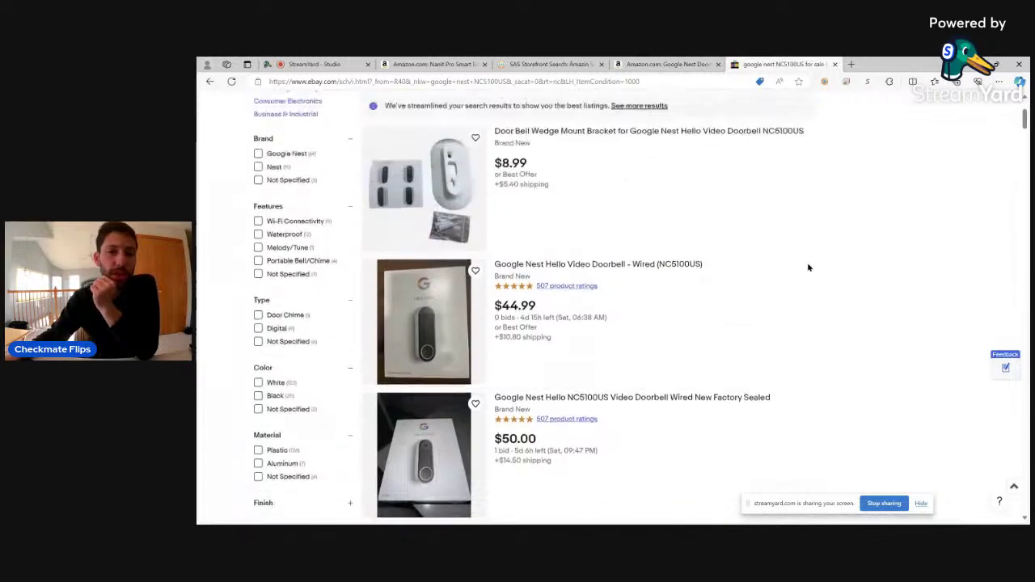
{"action": "scroll", "coordinate": [808, 267], "scroll_direction": "down", "scroll_amount": 3}
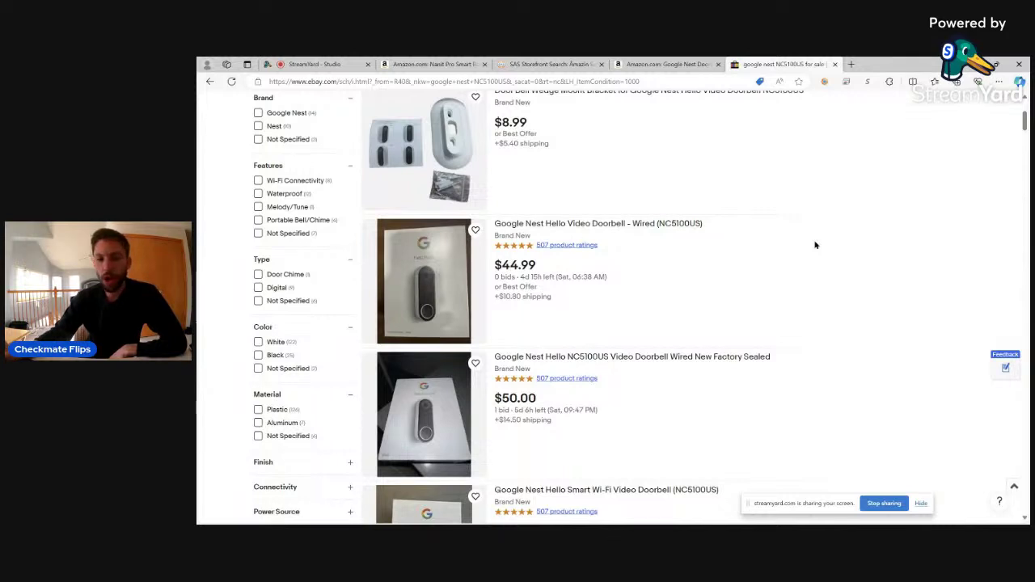
{"action": "right_click", "coordinate": [670, 223]}
{"action": "left_click", "coordinate": [885, 208]}
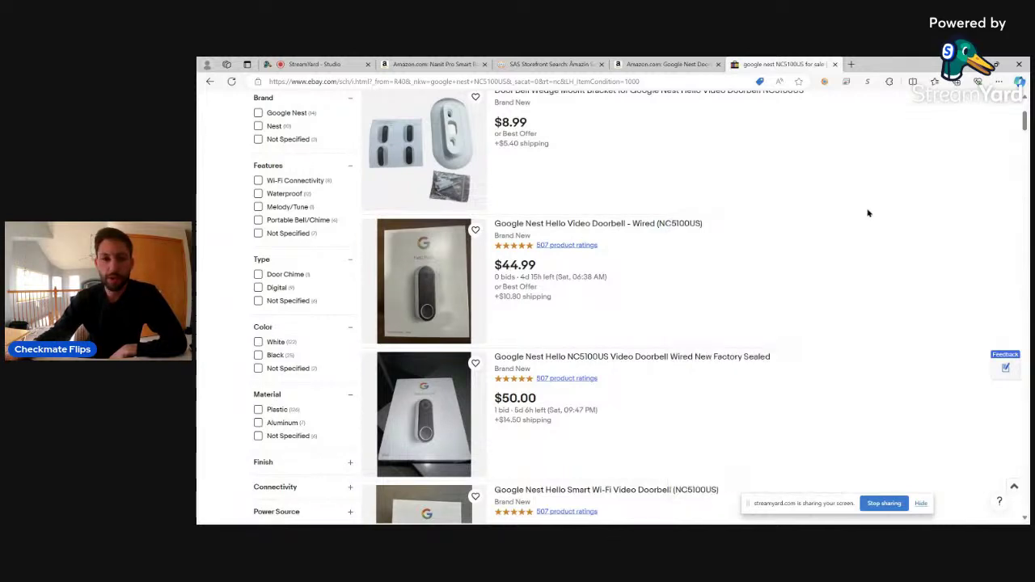
{"action": "right_click", "coordinate": [700, 228]}
{"action": "left_click", "coordinate": [727, 232]}
{"action": "left_click", "coordinate": [847, 64]}
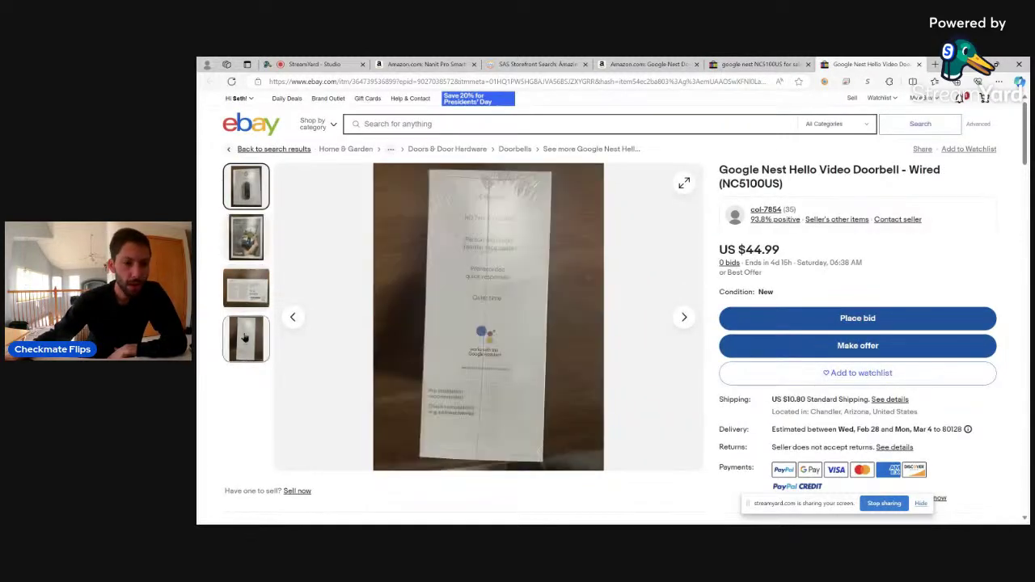
{"action": "left_click", "coordinate": [241, 323]}
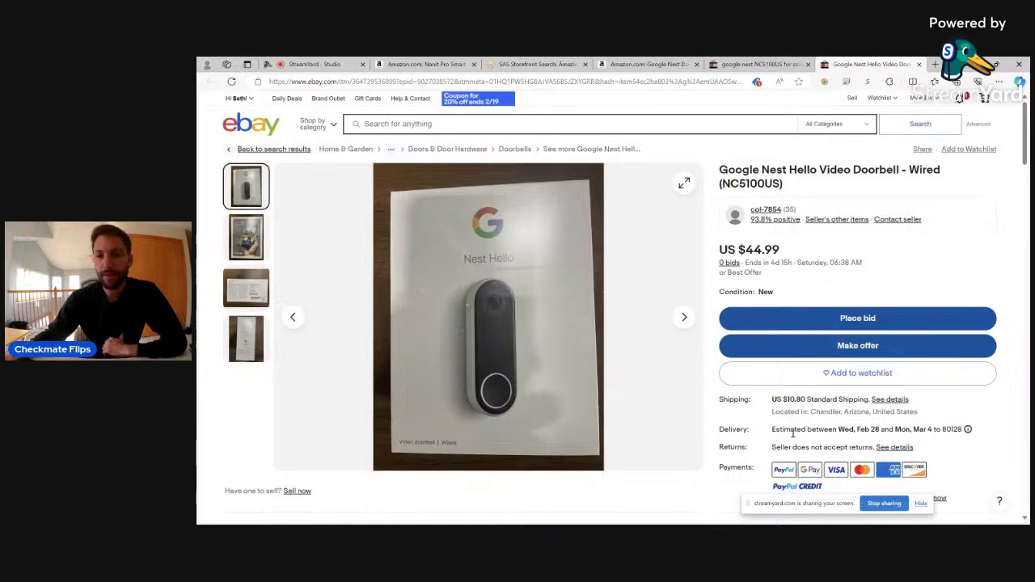
Step: Return to the doorbell's Amazon page and set SellerAmp's cost price to 51
{"action": "left_click", "coordinate": [647, 64]}
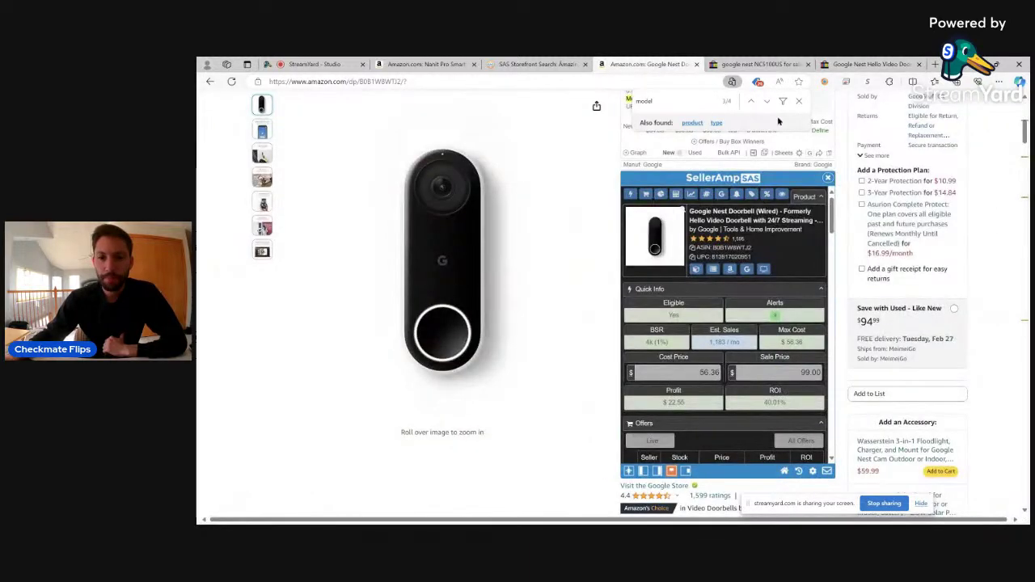
{"action": "mouse_move", "coordinate": [780, 247]}
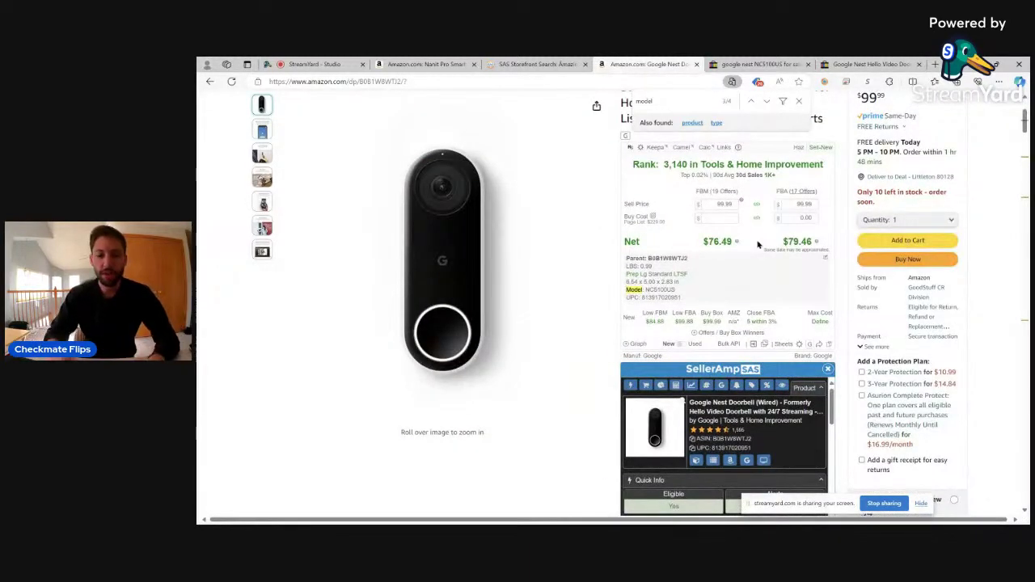
{"action": "scroll", "coordinate": [758, 245], "scroll_direction": "down", "scroll_amount": 3}
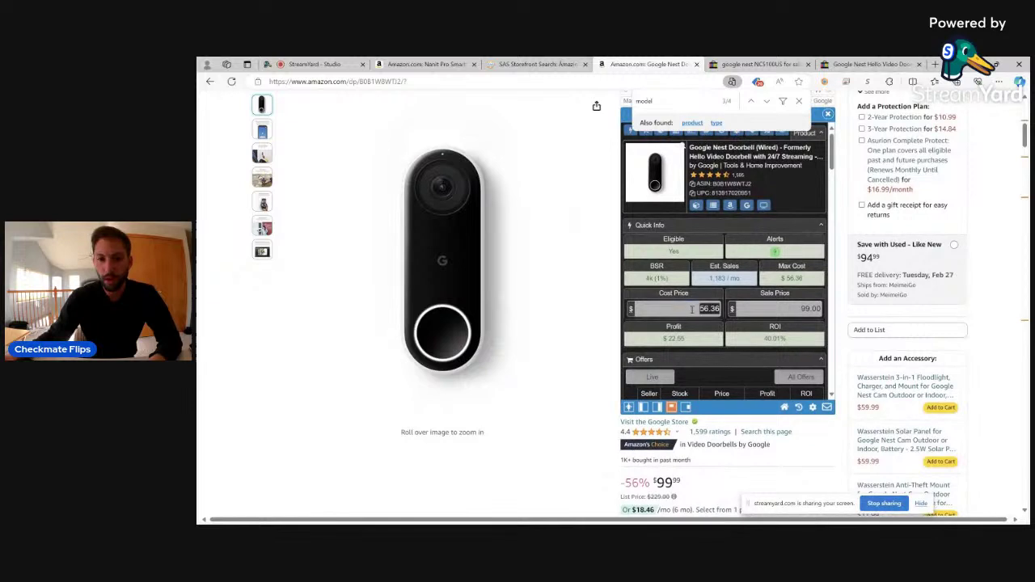
{"action": "type", "text": "51"}
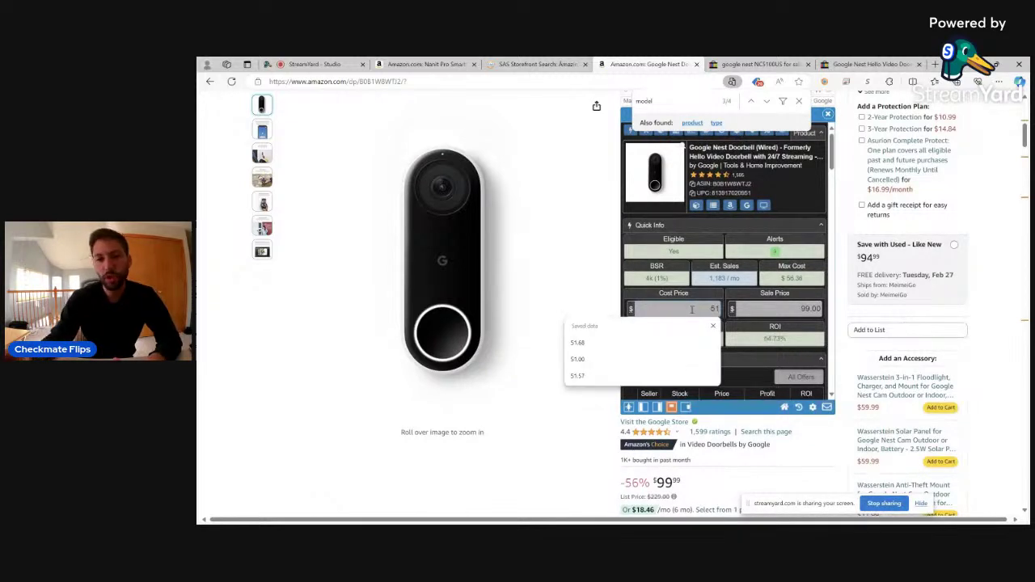
{"action": "key", "text": "Return"}
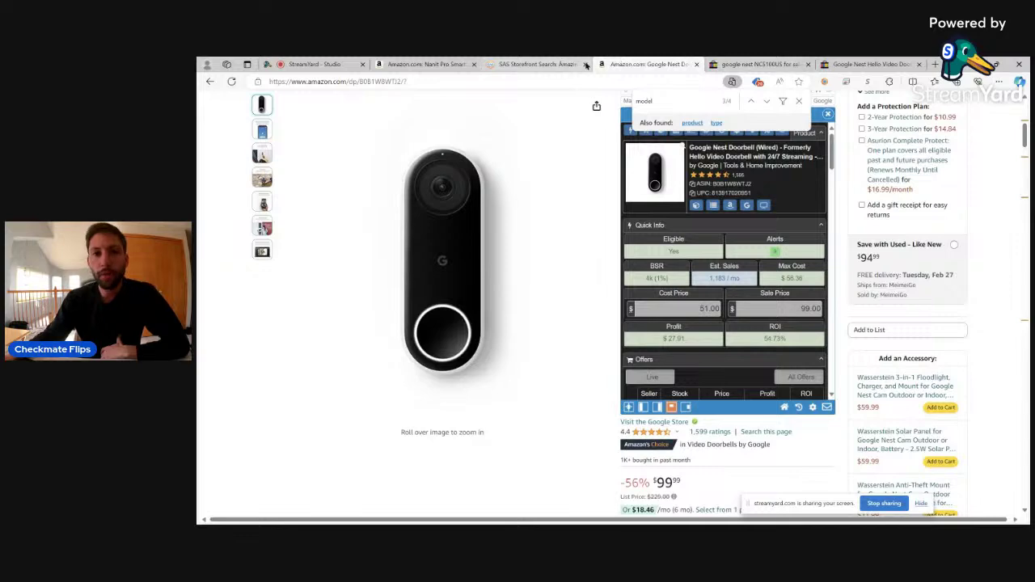
{"action": "scroll", "coordinate": [989, 211], "scroll_direction": "up", "scroll_amount": 5}
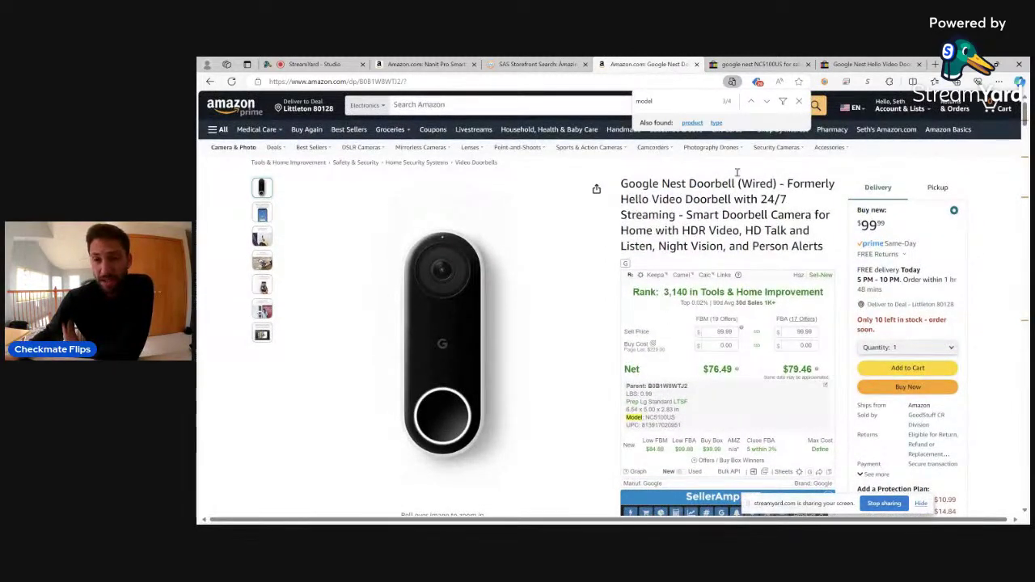
Step: Restrict the eBay doorbell results to sold and completed listings, sorted by price plus shipping, lowest first
{"action": "key", "text": "ctrl+Tab"}
{"action": "scroll", "coordinate": [735, 291], "scroll_direction": "down", "scroll_amount": 3}
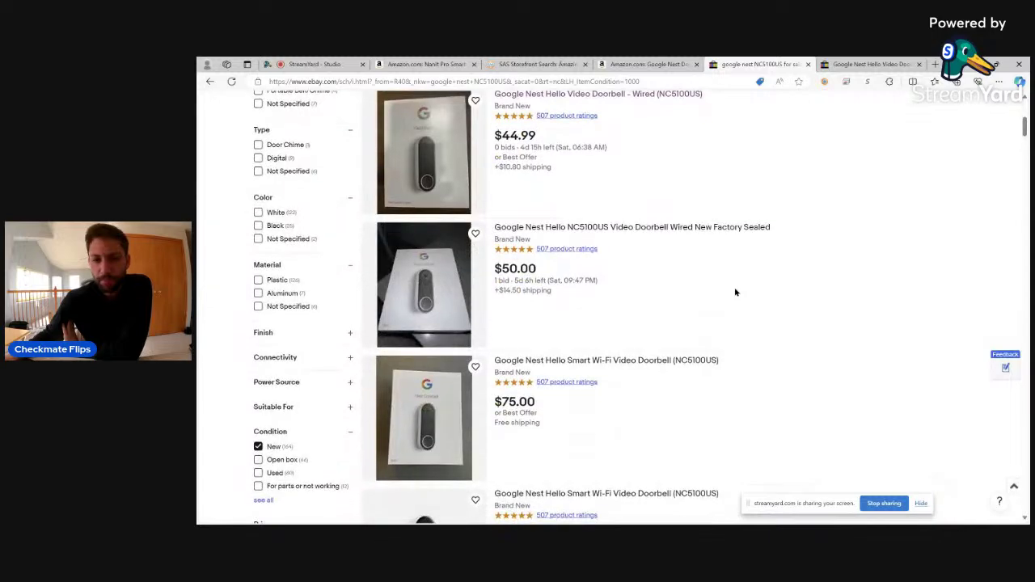
{"action": "scroll", "coordinate": [712, 288], "scroll_direction": "down", "scroll_amount": 10}
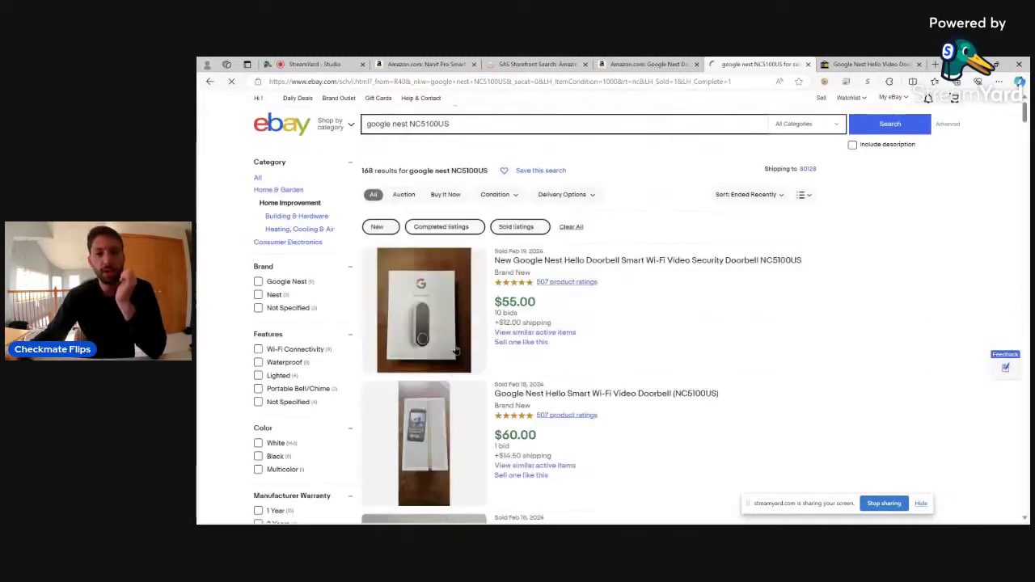
{"action": "left_click", "coordinate": [737, 196]}
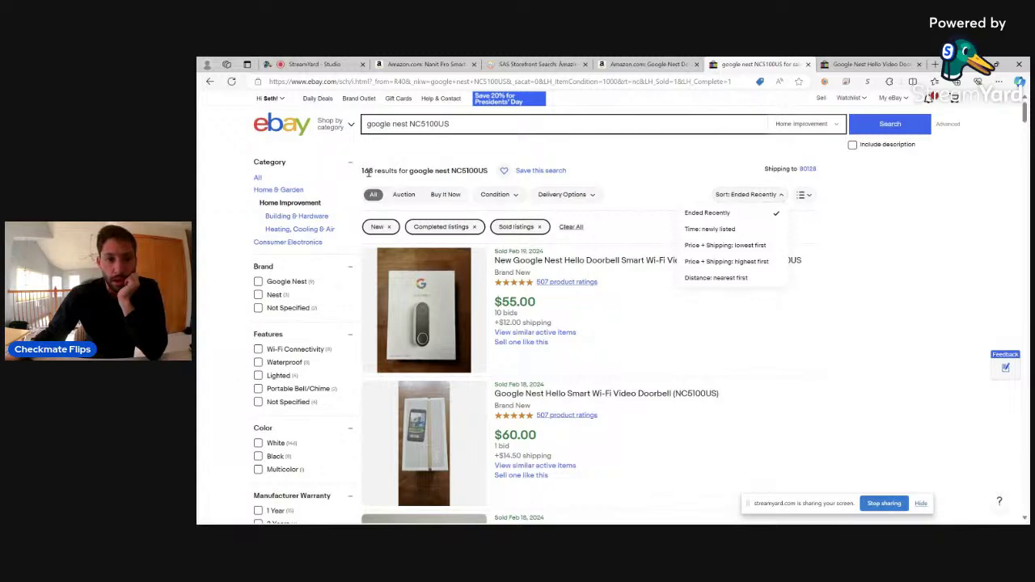
{"action": "left_click", "coordinate": [726, 245]}
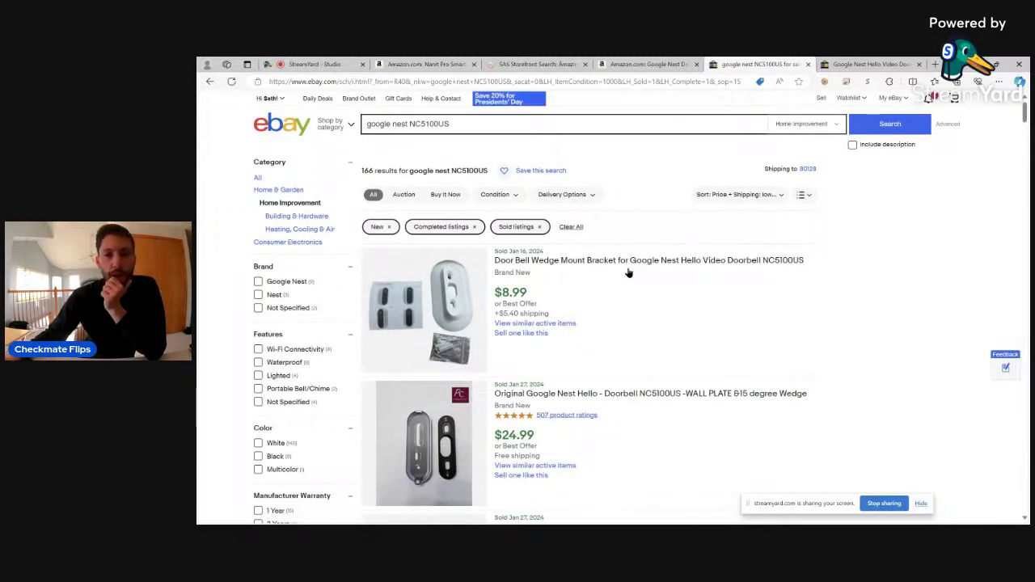
Step: Examine the sold prices and sale dates of new NC5100US doorbells in the eBay results
{"action": "scroll", "coordinate": [631, 273], "scroll_direction": "down", "scroll_amount": 3}
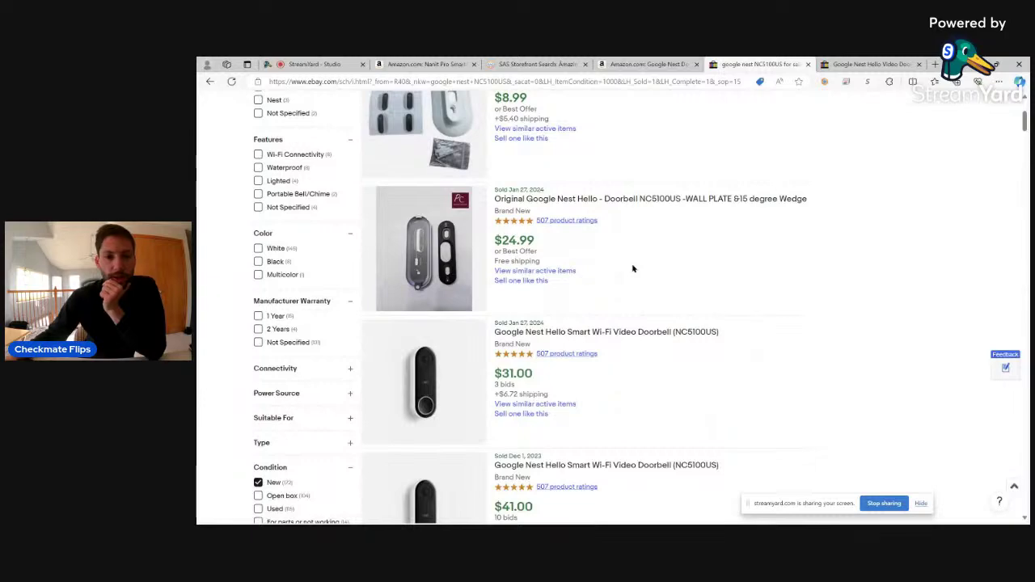
{"action": "scroll", "coordinate": [633, 268], "scroll_direction": "down", "scroll_amount": 4}
{"action": "scroll", "coordinate": [536, 182], "scroll_direction": "up", "scroll_amount": 1}
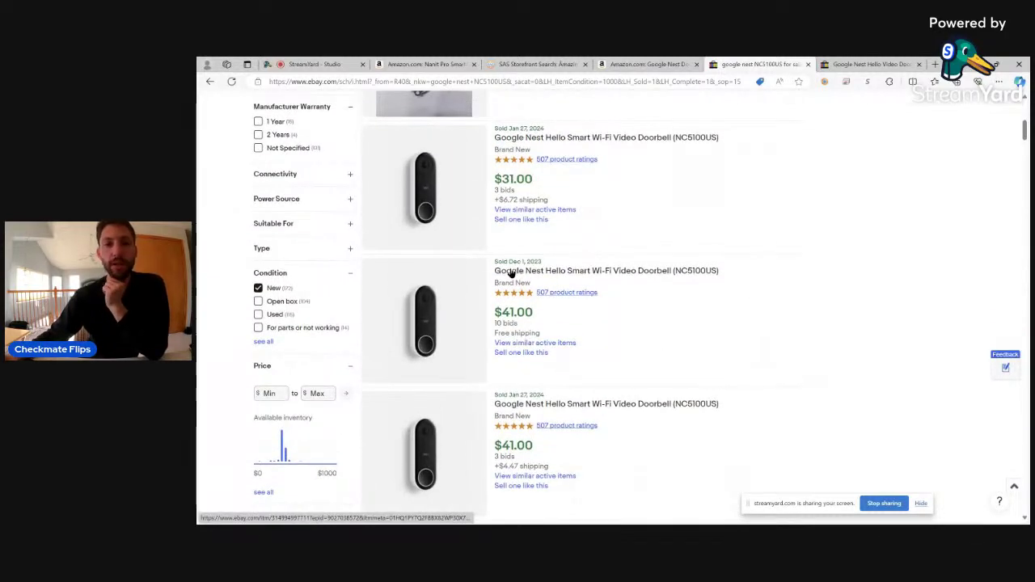
{"action": "left_click", "coordinate": [623, 61]}
{"action": "left_click", "coordinate": [751, 64]}
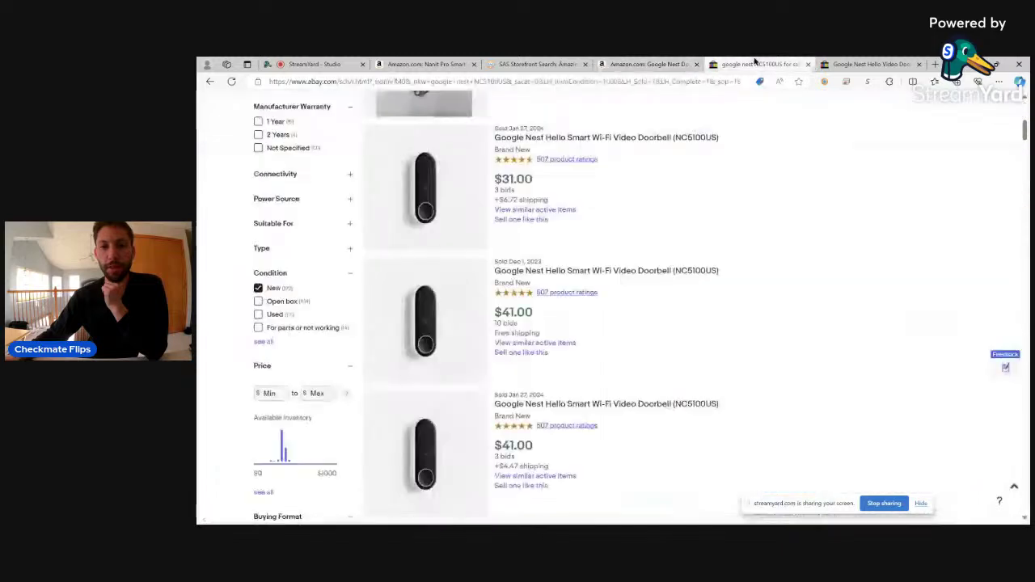
{"action": "scroll", "coordinate": [741, 258], "scroll_direction": "down", "scroll_amount": 2}
{"action": "scroll", "coordinate": [727, 267], "scroll_direction": "down", "scroll_amount": 3}
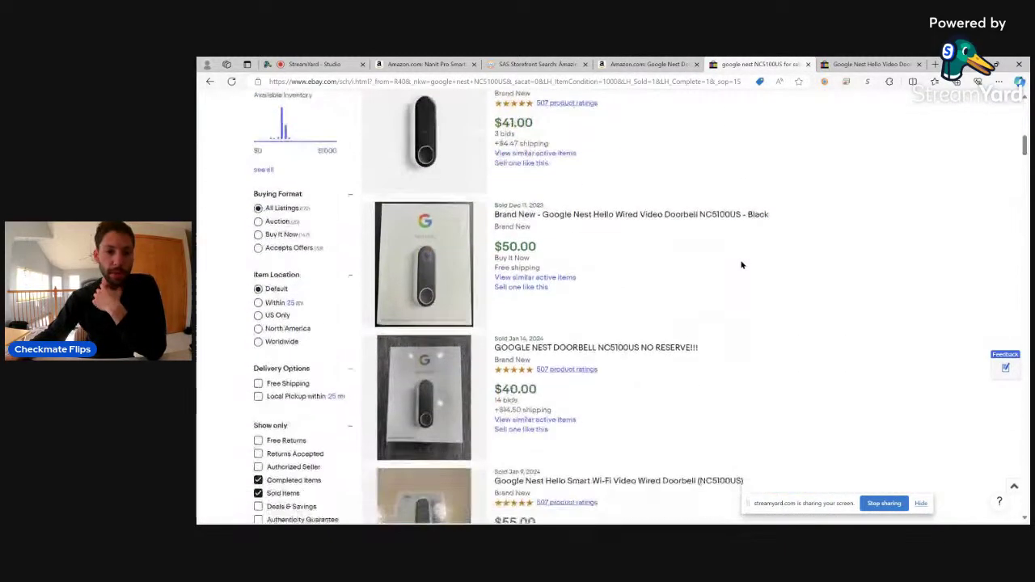
{"action": "scroll", "coordinate": [720, 274], "scroll_direction": "down", "scroll_amount": 3}
{"action": "scroll", "coordinate": [715, 272], "scroll_direction": "down", "scroll_amount": 5}
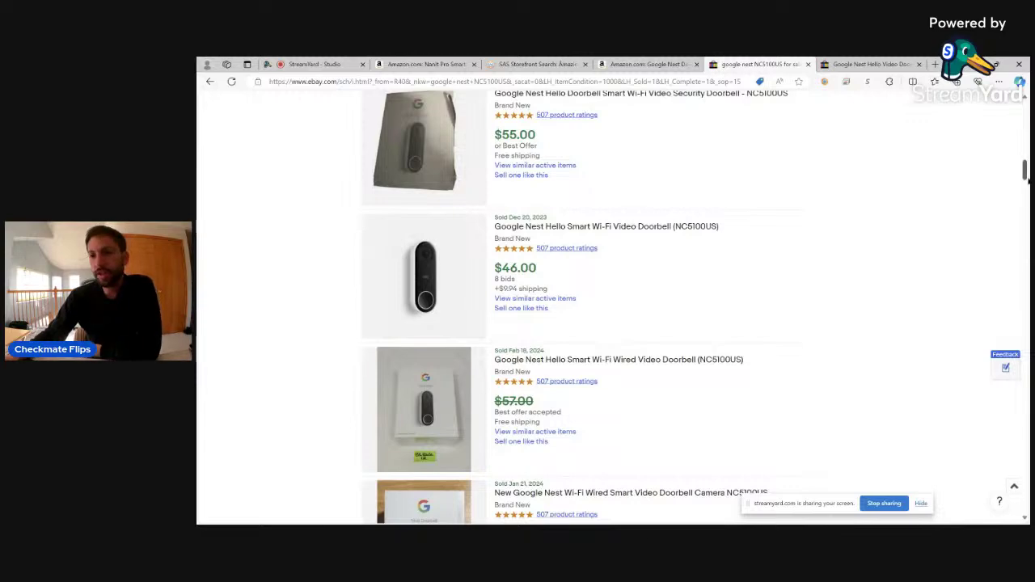
{"action": "scroll", "coordinate": [1024, 172], "scroll_direction": "down", "scroll_amount": 3}
{"action": "scroll", "coordinate": [1024, 171], "scroll_direction": "up", "scroll_amount": 14}
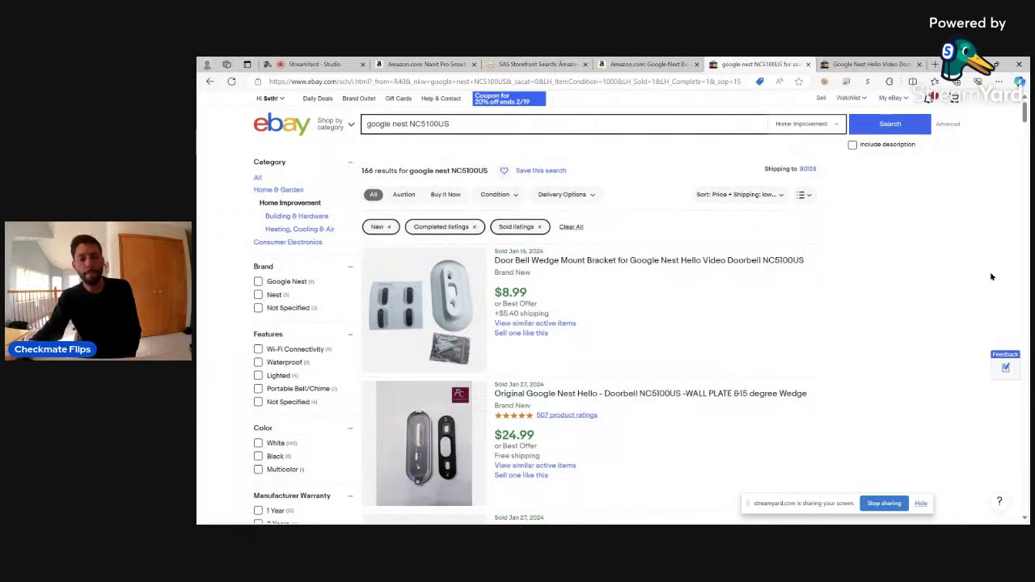
Step: Close both eBay tabs and dismiss the page search on the doorbell's Amazon page
{"action": "left_click", "coordinate": [629, 62]}
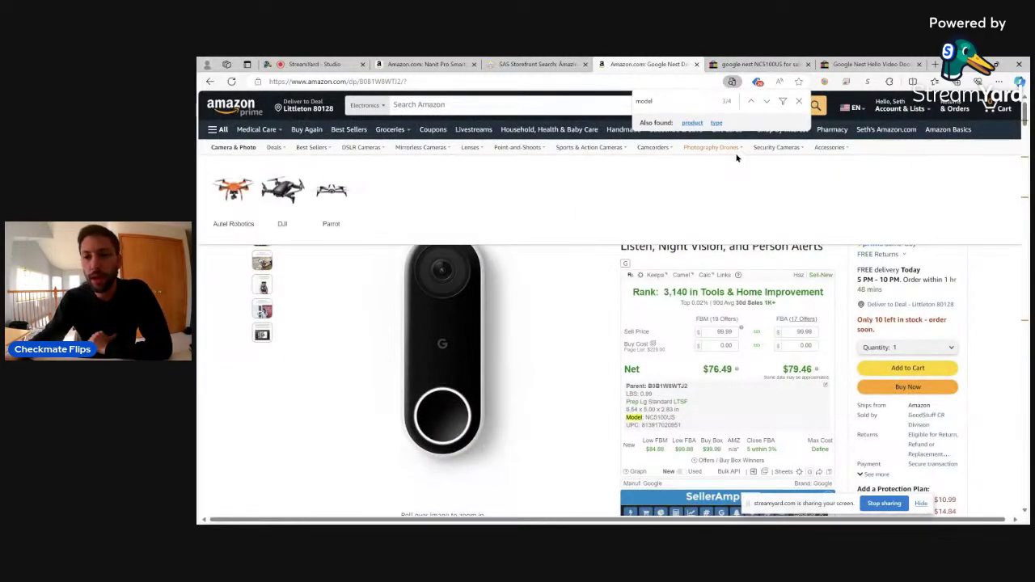
{"action": "left_click", "coordinate": [786, 62]}
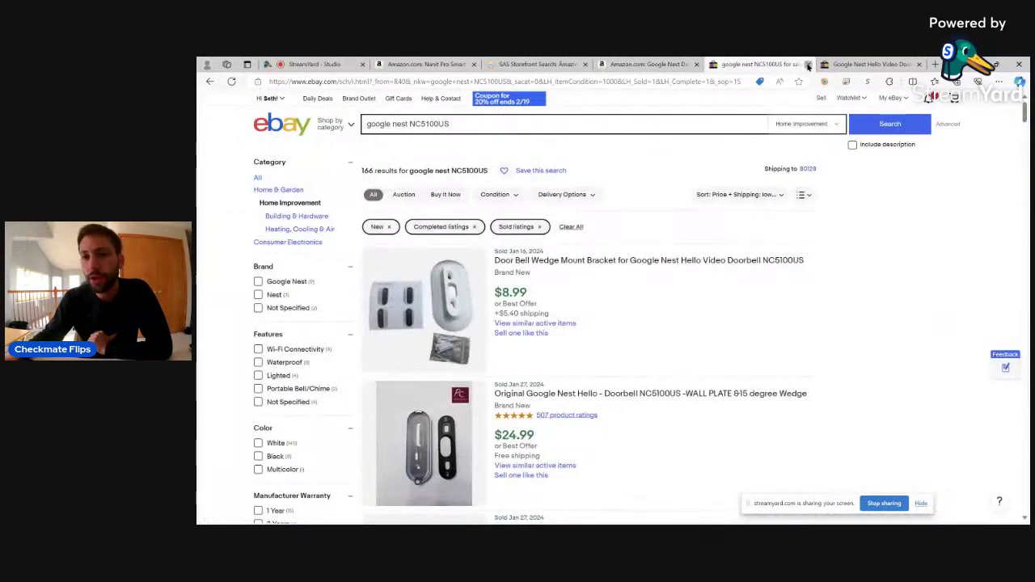
{"action": "left_click", "coordinate": [807, 64]}
{"action": "left_click", "coordinate": [807, 64]}
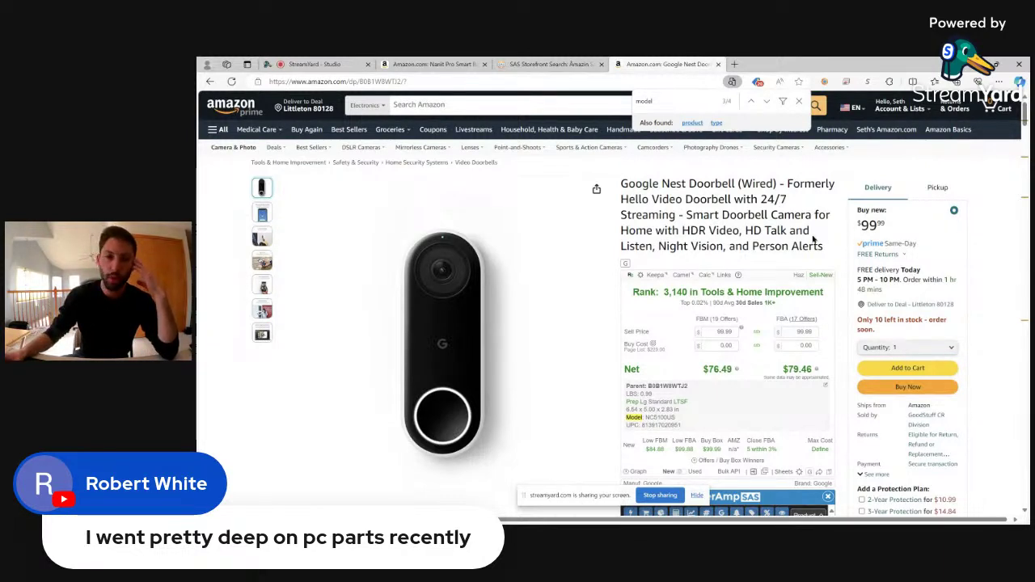
{"action": "left_click", "coordinate": [799, 101]}
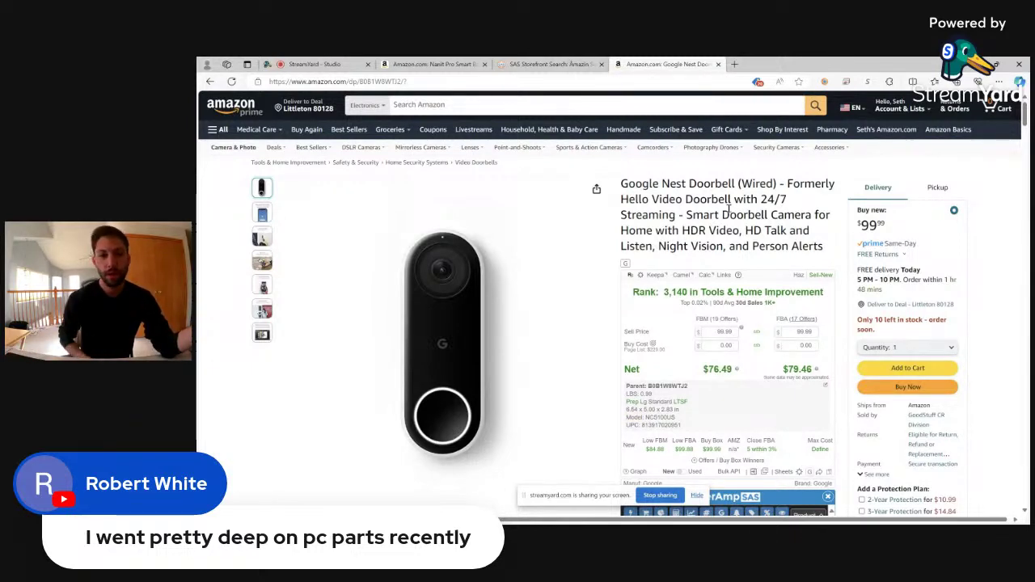
Step: Examine the doorbell's Keepa price history and offer count charts on the Amazon page
{"action": "scroll", "coordinate": [738, 201], "scroll_direction": "down", "scroll_amount": 5}
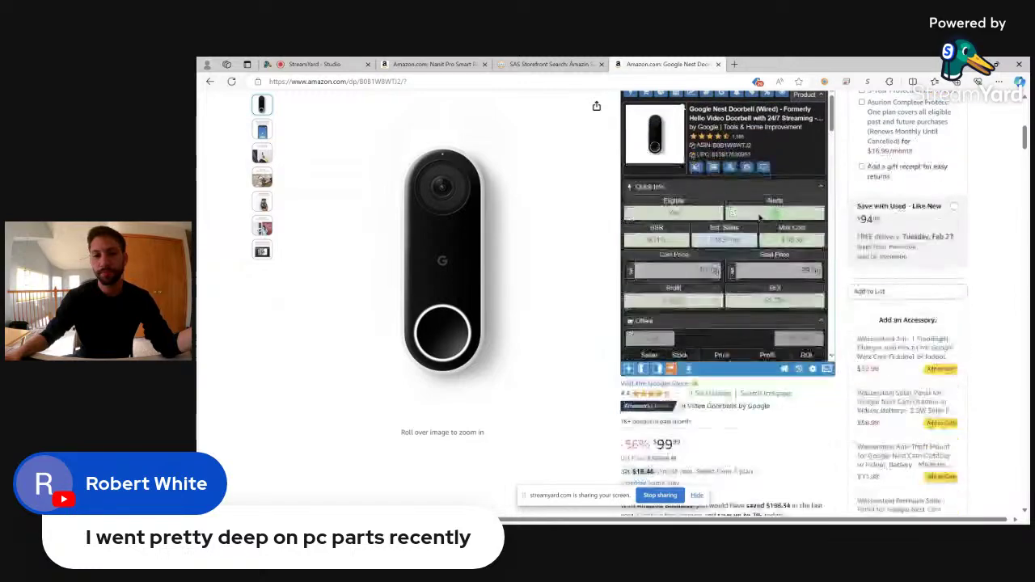
{"action": "scroll", "coordinate": [883, 251], "scroll_direction": "down", "scroll_amount": 10}
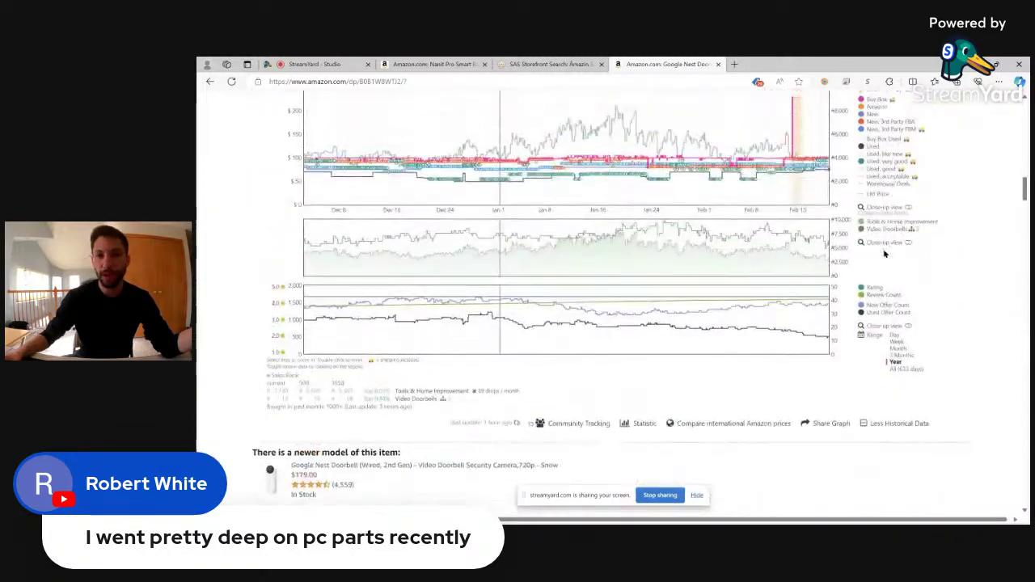
{"action": "scroll", "coordinate": [884, 253], "scroll_direction": "up", "scroll_amount": 1}
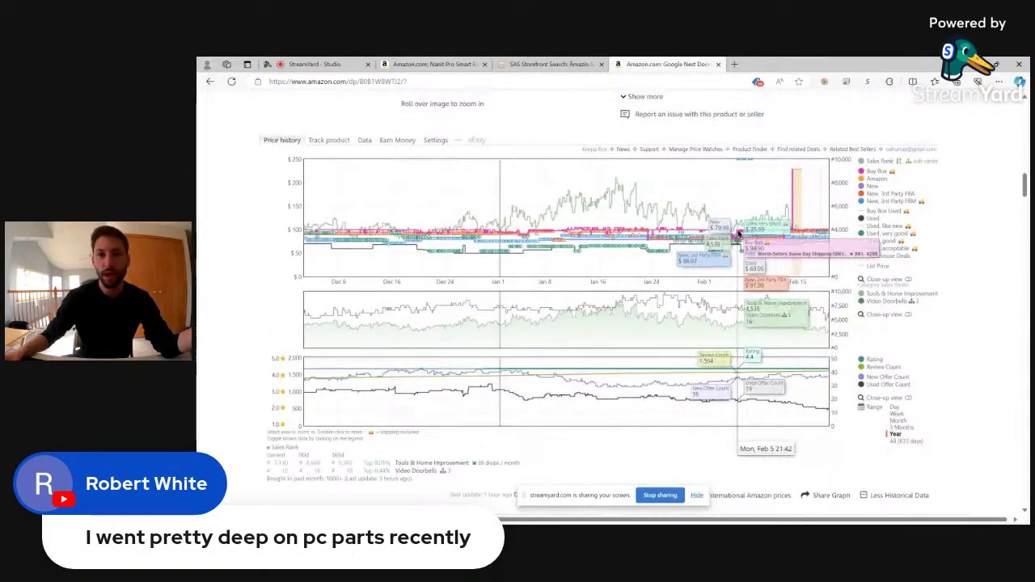
Step: Close the doorbell's Amazon page and load the next batch of products in the SellerAmp storefront list
{"action": "scroll", "coordinate": [738, 234], "scroll_direction": "up", "scroll_amount": 15}
{"action": "left_click", "coordinate": [717, 64]}
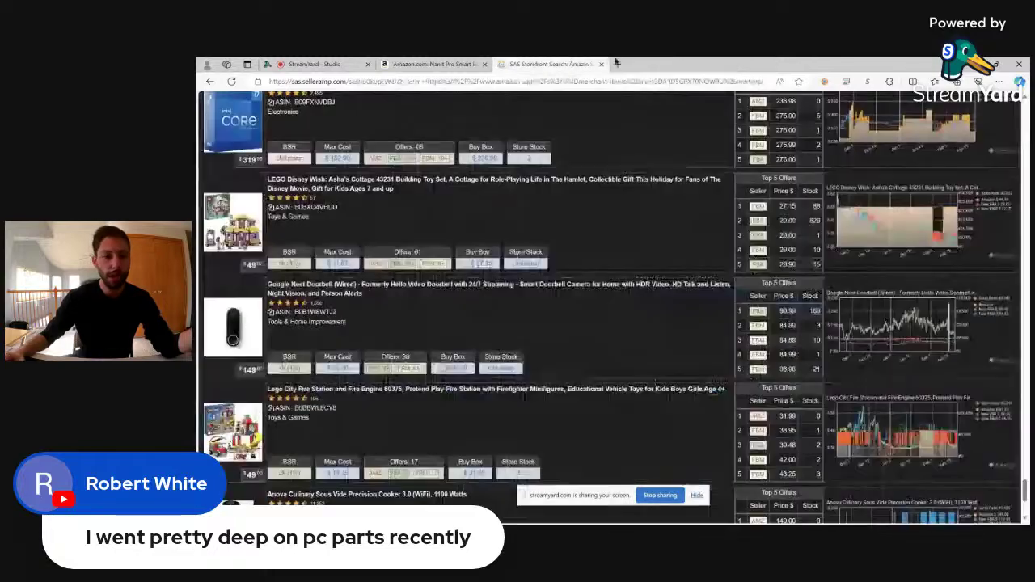
{"action": "scroll", "coordinate": [453, 251], "scroll_direction": "down", "scroll_amount": 3}
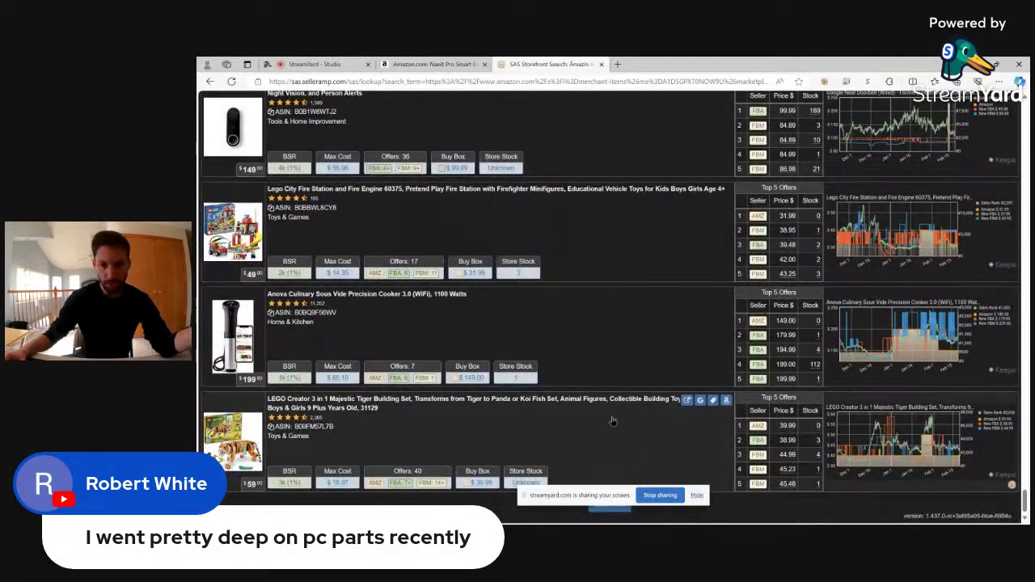
{"action": "left_click", "coordinate": [599, 512]}
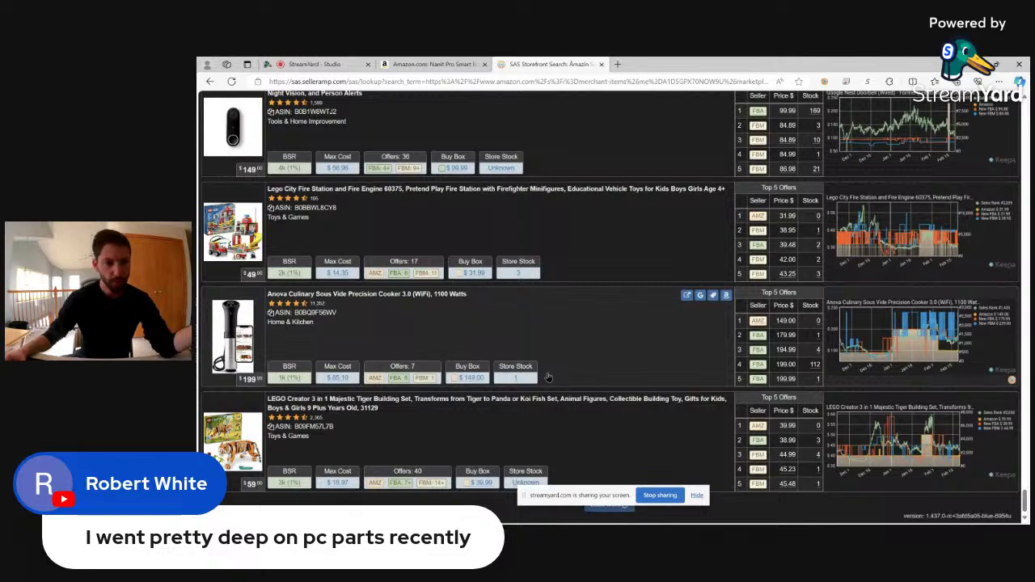
{"action": "scroll", "coordinate": [548, 380], "scroll_direction": "down", "scroll_amount": 5}
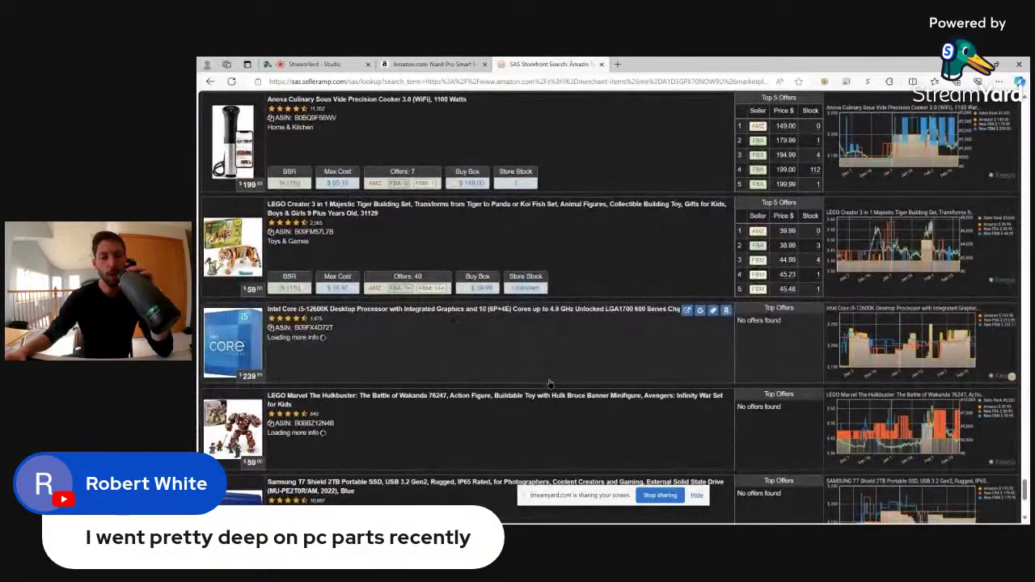
{"action": "scroll", "coordinate": [548, 384], "scroll_direction": "down", "scroll_amount": 1}
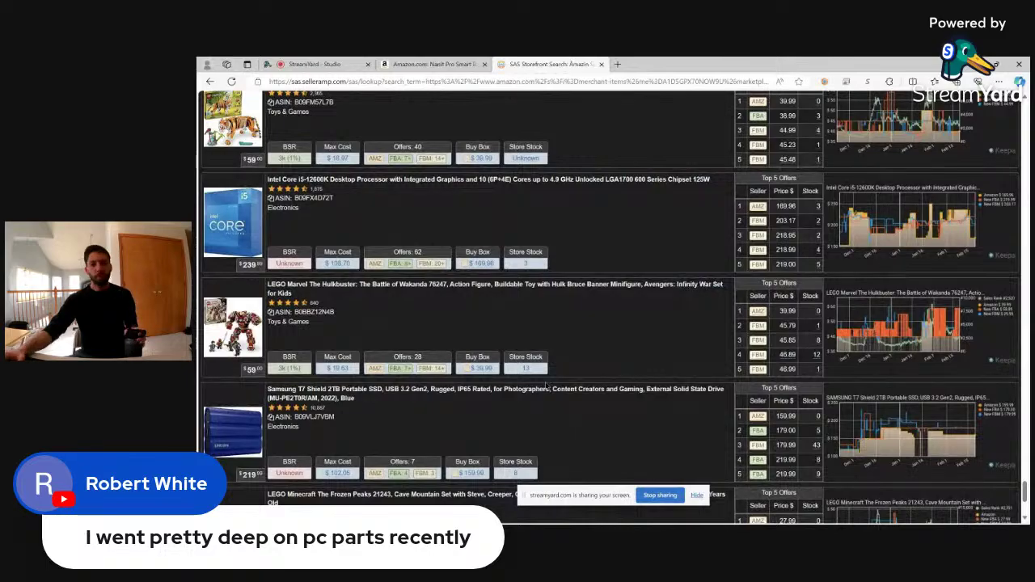
{"action": "scroll", "coordinate": [607, 334], "scroll_direction": "down", "scroll_amount": 3}
Step: Filter the storefront's product list to the Steelseries brand
{"action": "scroll", "coordinate": [606, 336], "scroll_direction": "up", "scroll_amount": 6}
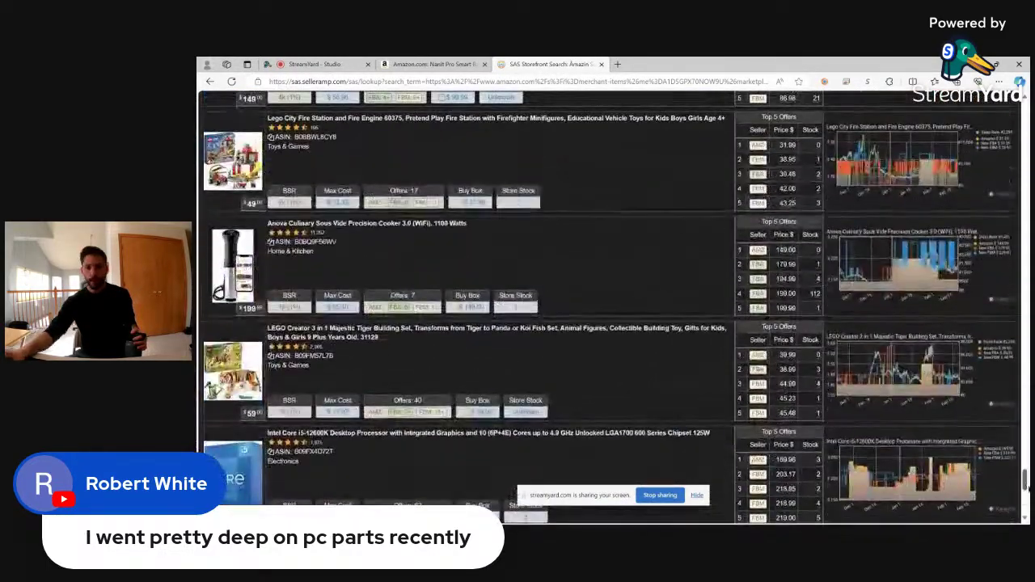
{"action": "scroll", "coordinate": [606, 307], "scroll_direction": "up", "scroll_amount": 20}
{"action": "scroll", "coordinate": [760, 339], "scroll_direction": "up", "scroll_amount": 3}
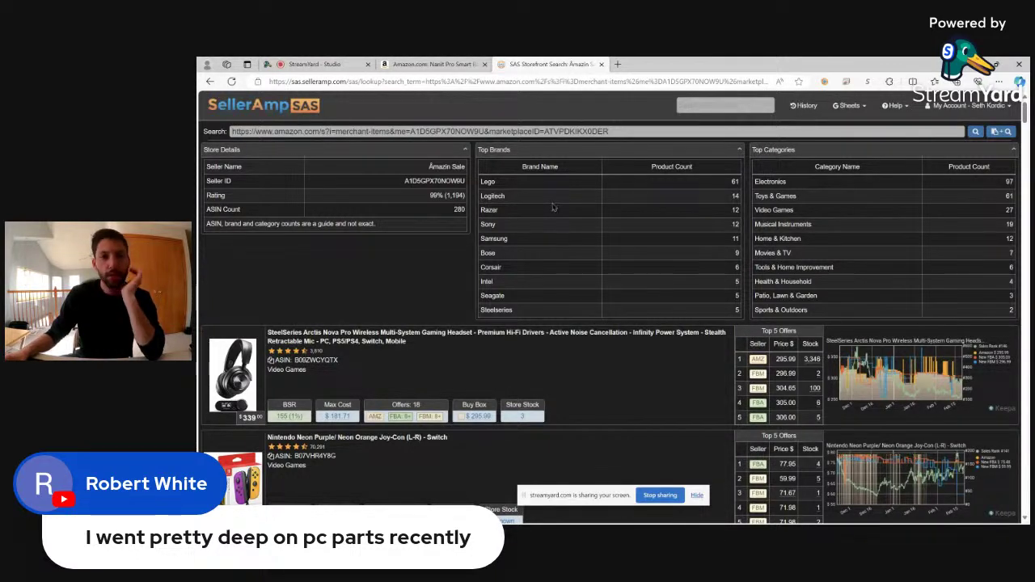
{"action": "left_click", "coordinate": [499, 311]}
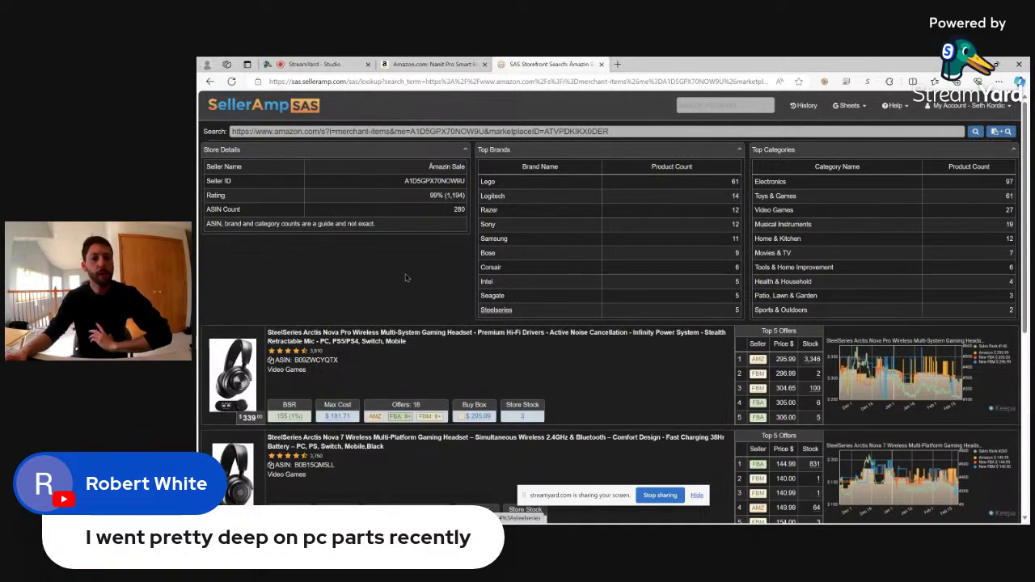
Step: Open the Amazon page of the SteelSeries Arctis Nova Pro Wireless headset from the filtered list and dismiss the IP alert
{"action": "scroll", "coordinate": [407, 279], "scroll_direction": "down", "scroll_amount": 5}
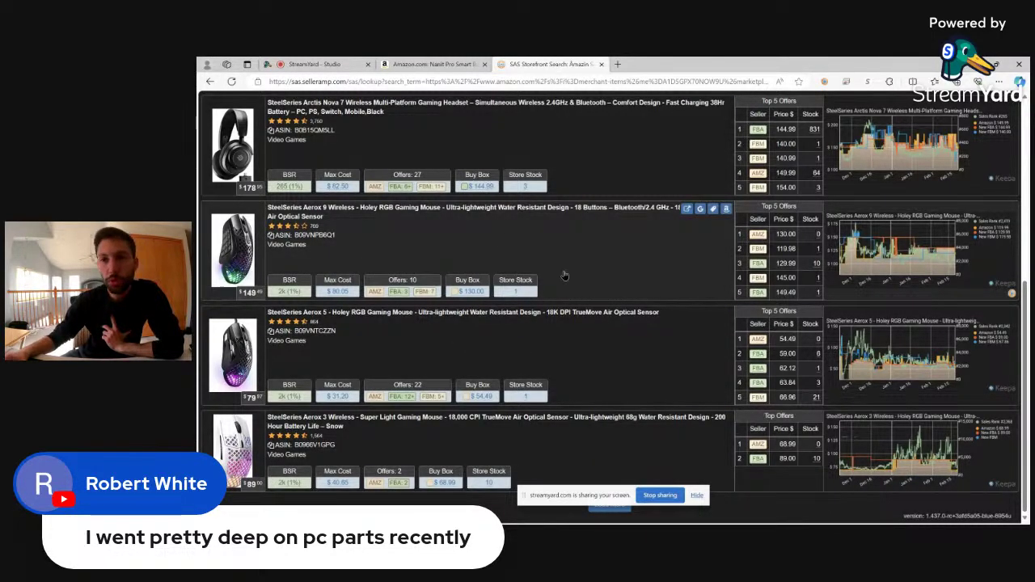
{"action": "scroll", "coordinate": [564, 276], "scroll_direction": "up", "scroll_amount": 1}
{"action": "scroll", "coordinate": [603, 310], "scroll_direction": "up", "scroll_amount": 1}
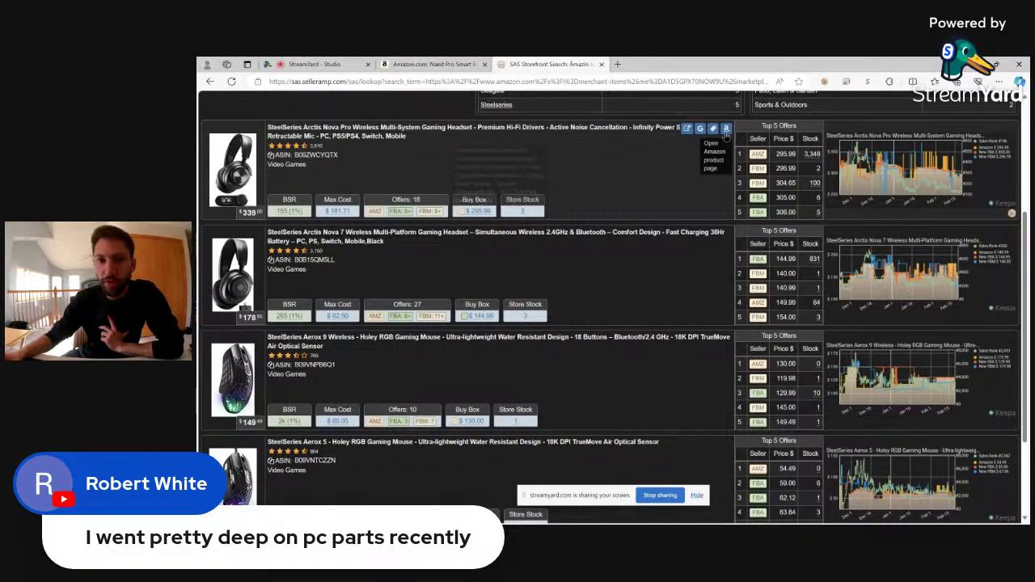
{"action": "left_click", "coordinate": [726, 129]}
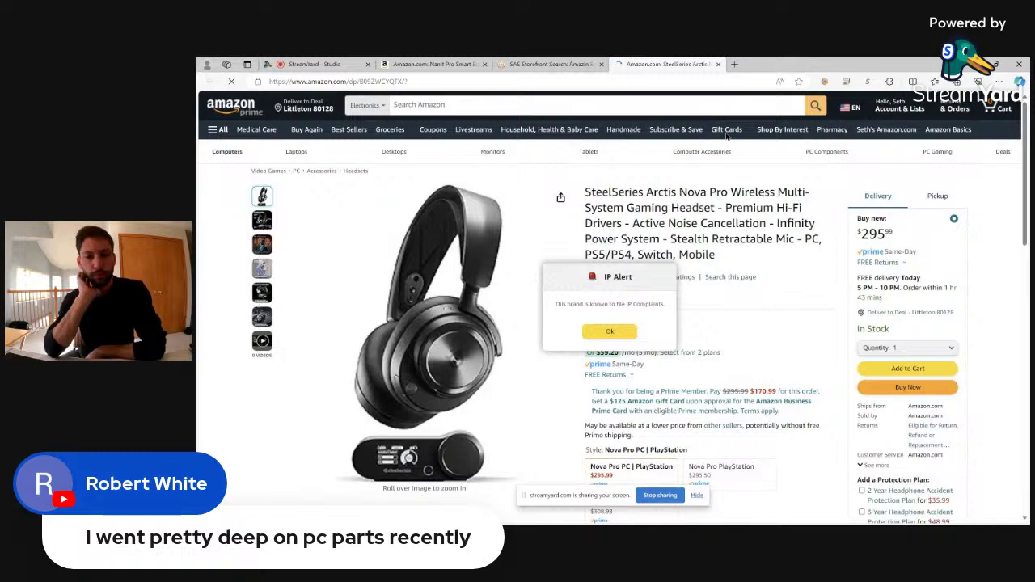
{"action": "left_click", "coordinate": [606, 332]}
{"action": "left_click", "coordinate": [543, 63]}
{"action": "left_click", "coordinate": [631, 63]}
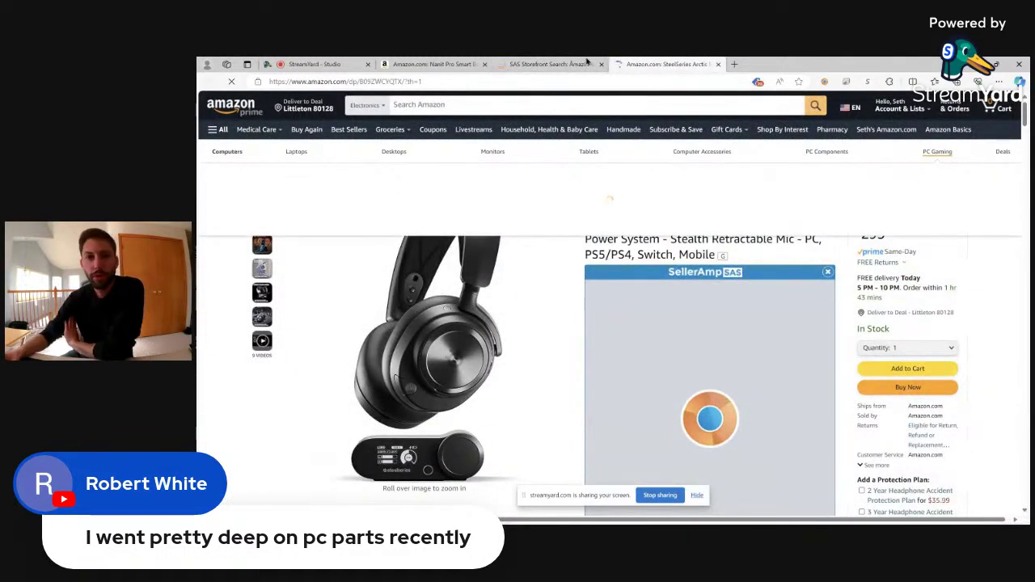
{"action": "left_click", "coordinate": [584, 63]}
{"action": "scroll", "coordinate": [620, 220], "scroll_direction": "up", "scroll_amount": 2}
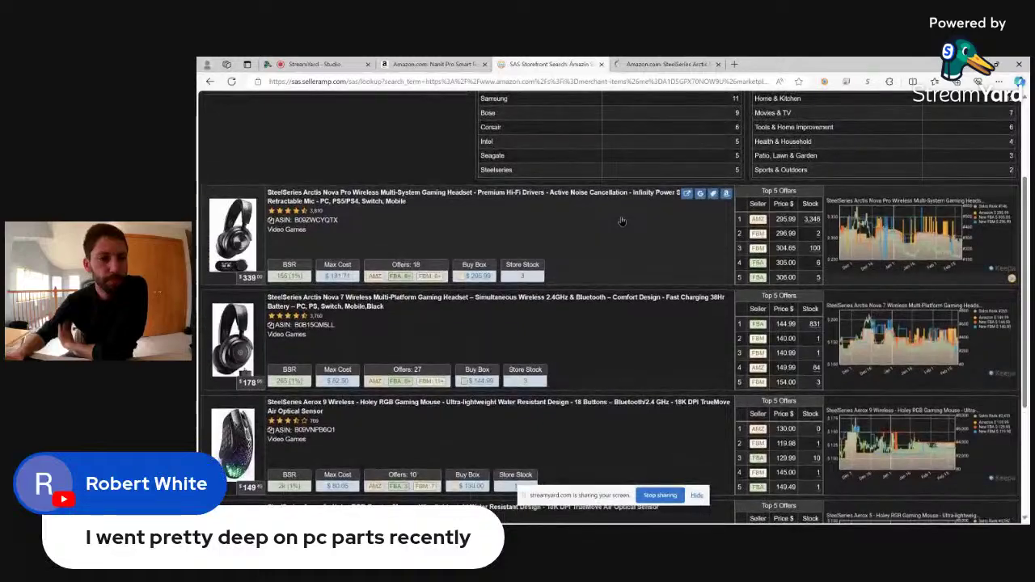
{"action": "left_click", "coordinate": [667, 64]}
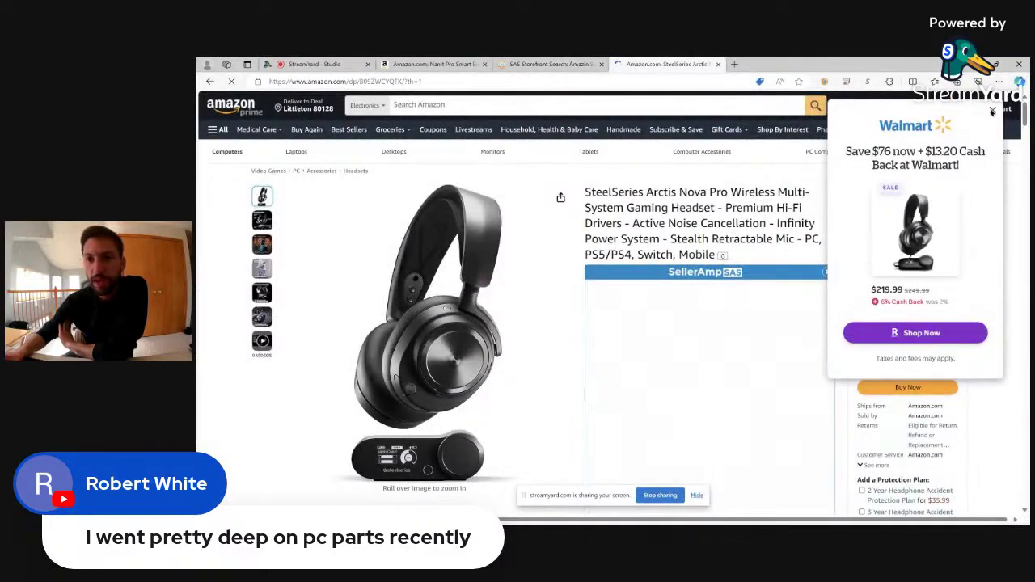
Step: Examine the headset's SellerAmp quick info, Buy Box analysis and offers, identify the individual sellers, and dismiss the shopping pop-ups
{"action": "scroll", "coordinate": [1015, 291], "scroll_direction": "down", "scroll_amount": 5}
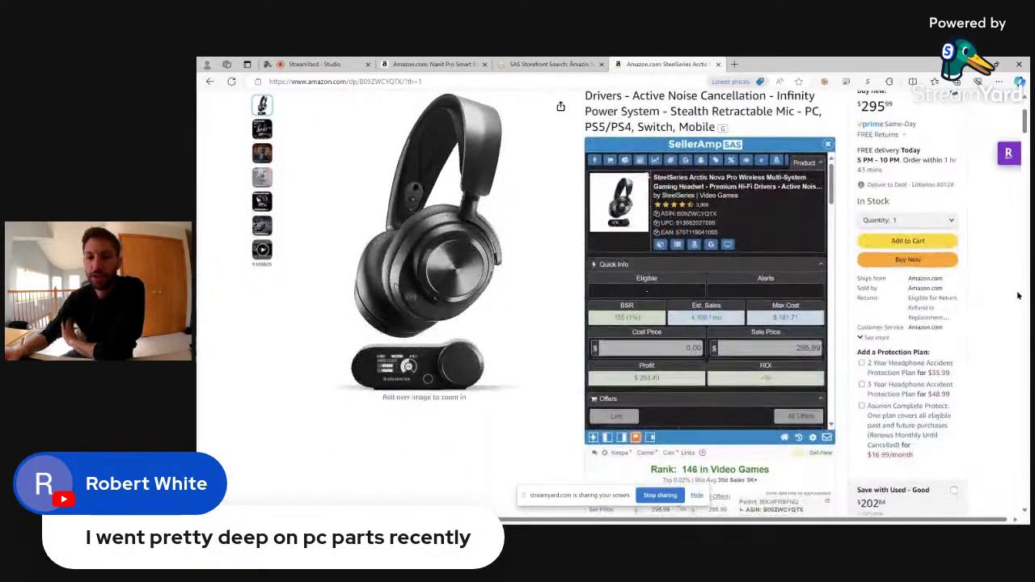
{"action": "scroll", "coordinate": [1018, 296], "scroll_direction": "up", "scroll_amount": 1}
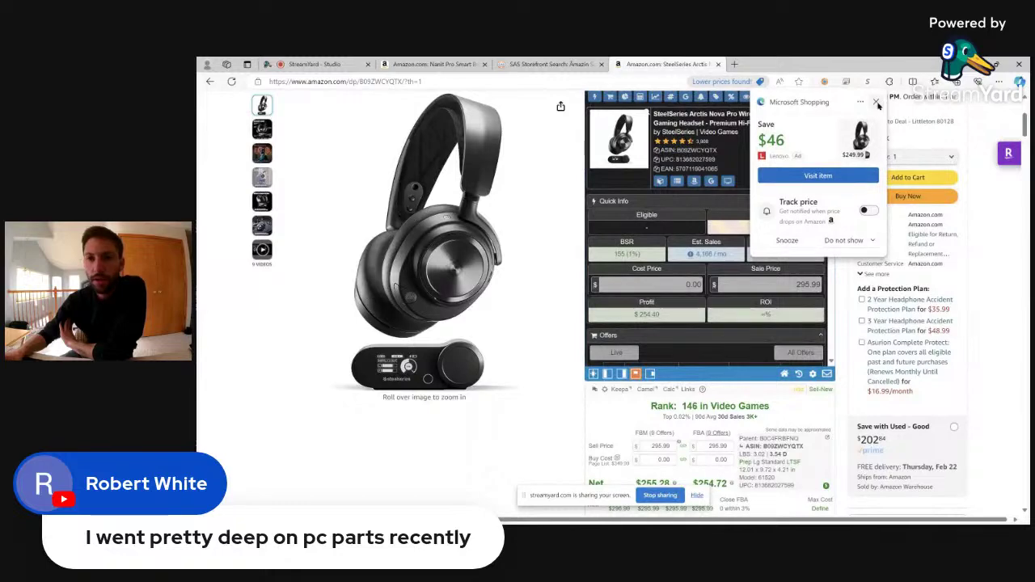
{"action": "scroll", "coordinate": [739, 257], "scroll_direction": "down", "scroll_amount": 2}
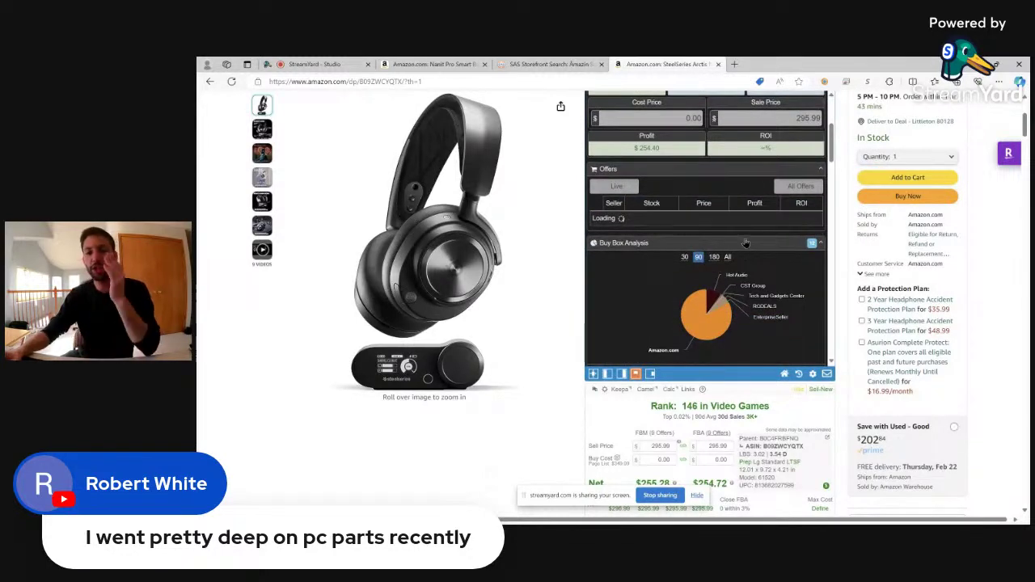
{"action": "scroll", "coordinate": [751, 243], "scroll_direction": "up", "scroll_amount": 5}
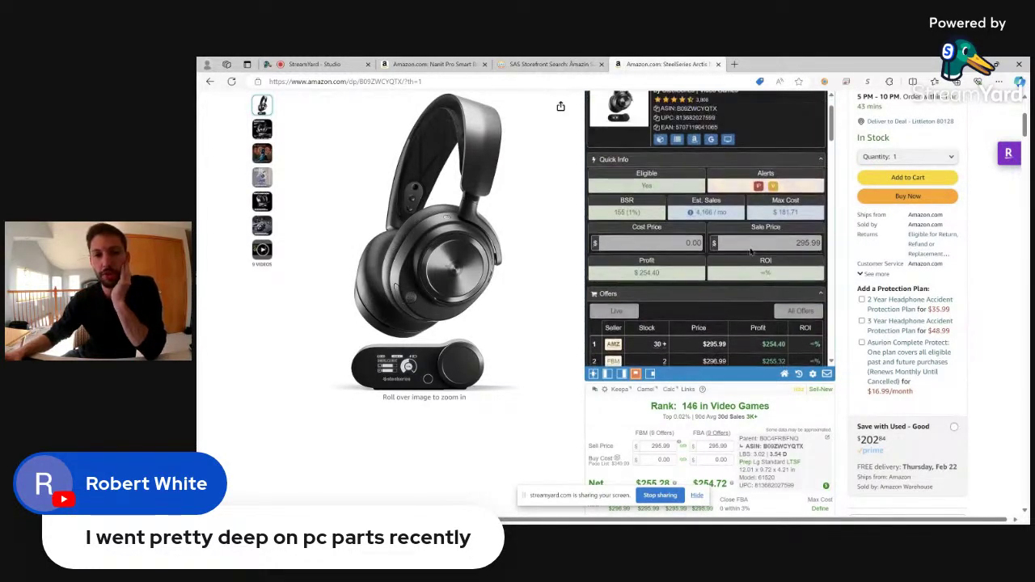
{"action": "scroll", "coordinate": [959, 255], "scroll_direction": "up", "scroll_amount": 3}
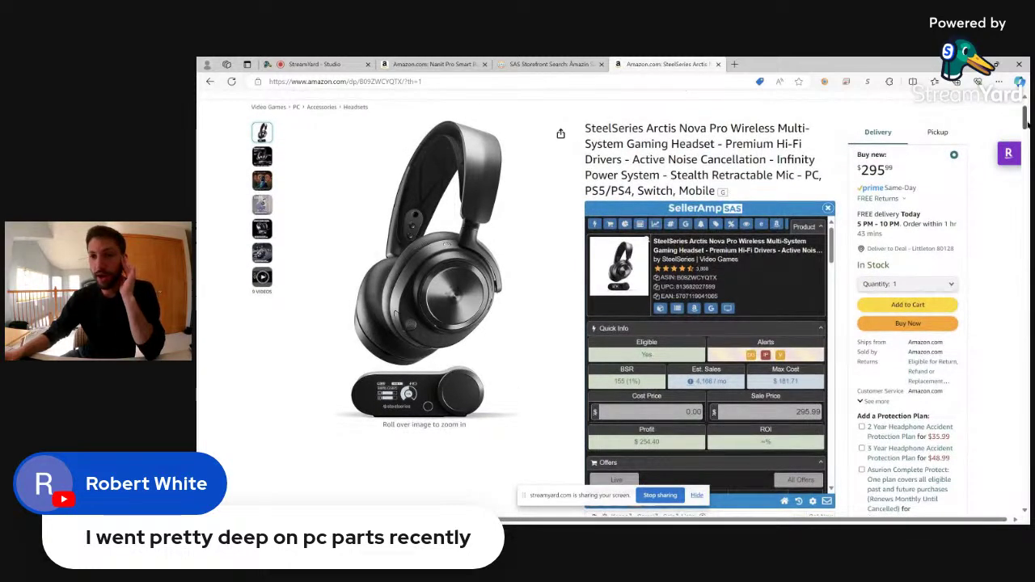
{"action": "scroll", "coordinate": [1025, 121], "scroll_direction": "down", "scroll_amount": 3}
{"action": "scroll", "coordinate": [1025, 121], "scroll_direction": "up", "scroll_amount": 3}
{"action": "scroll", "coordinate": [756, 299], "scroll_direction": "down", "scroll_amount": 2}
{"action": "scroll", "coordinate": [760, 299], "scroll_direction": "down", "scroll_amount": 3}
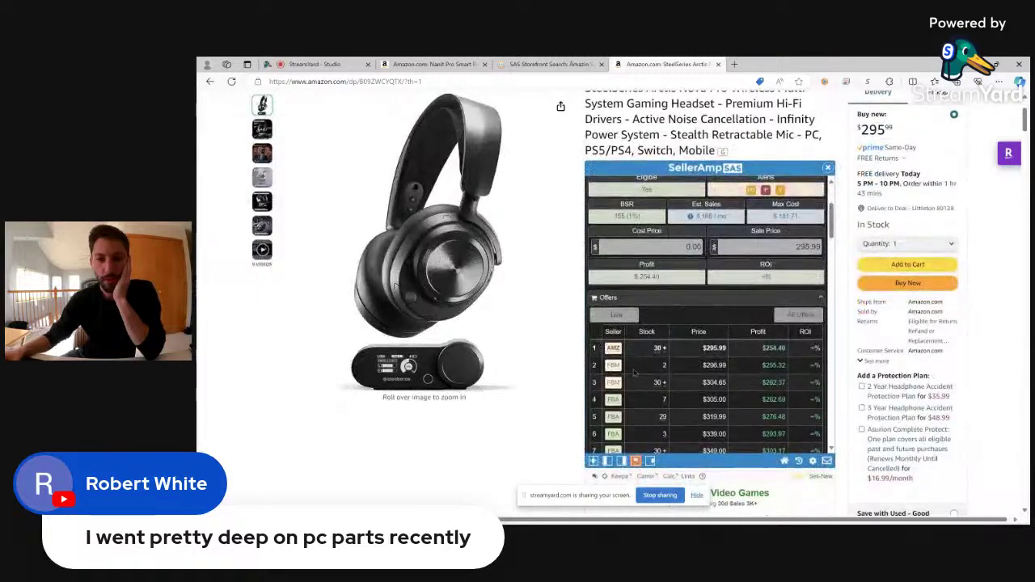
{"action": "mouse_move", "coordinate": [616, 388]}
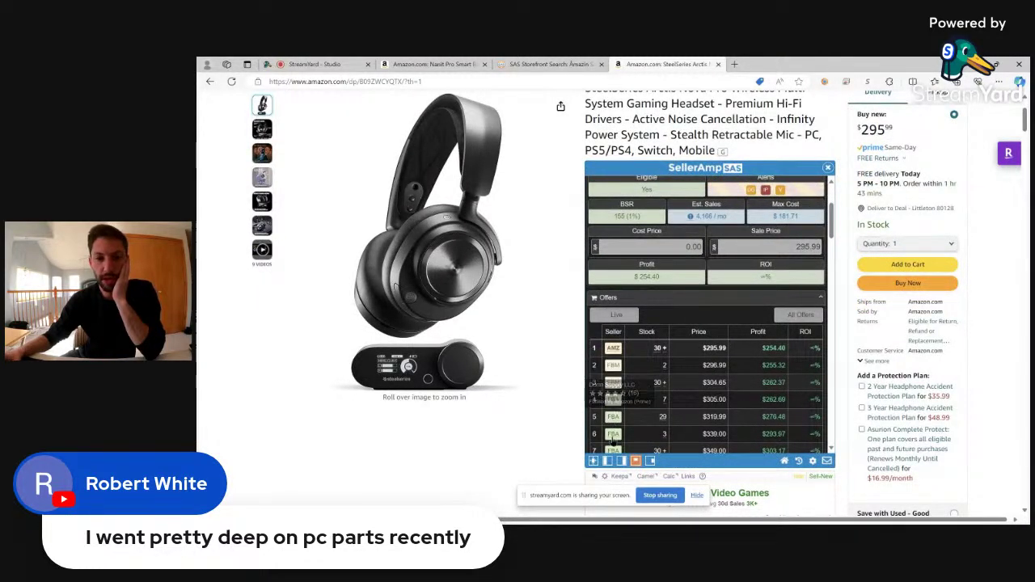
{"action": "mouse_move", "coordinate": [612, 437]}
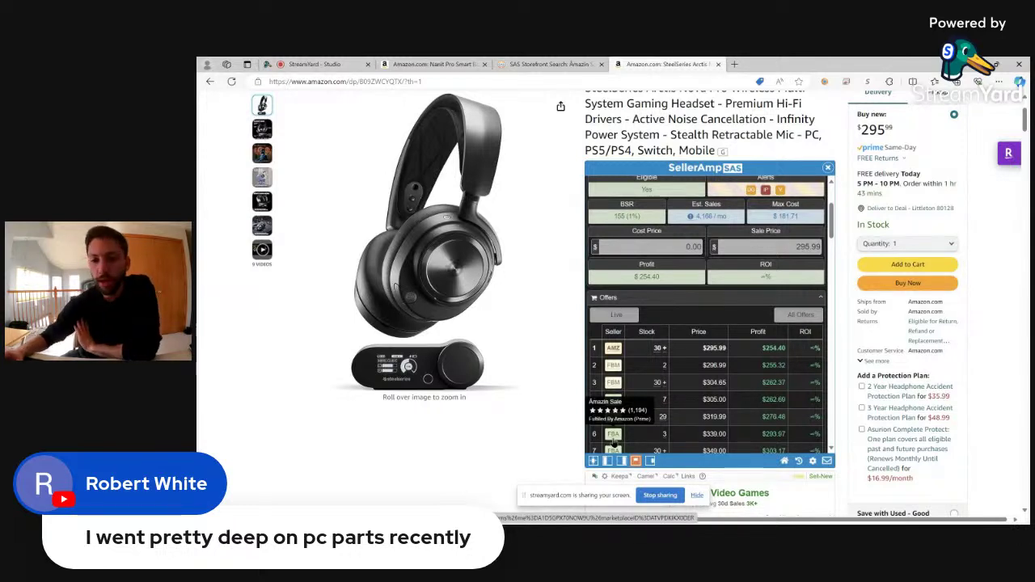
Step: Zoom the headset's Keepa price history in to about December through mid-February
{"action": "scroll", "coordinate": [1010, 363], "scroll_direction": "down", "scroll_amount": 5}
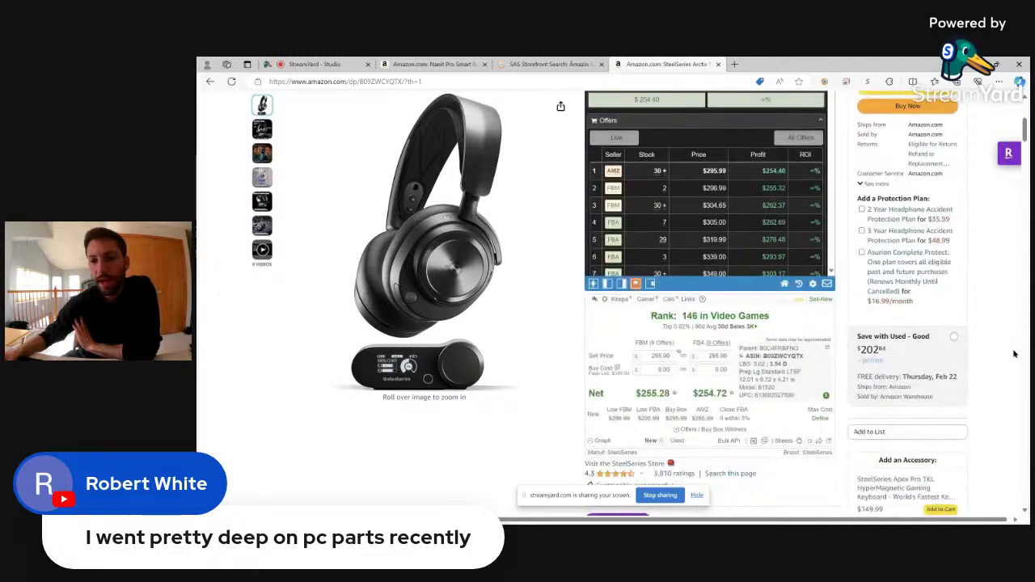
{"action": "scroll", "coordinate": [1010, 363], "scroll_direction": "down", "scroll_amount": 10}
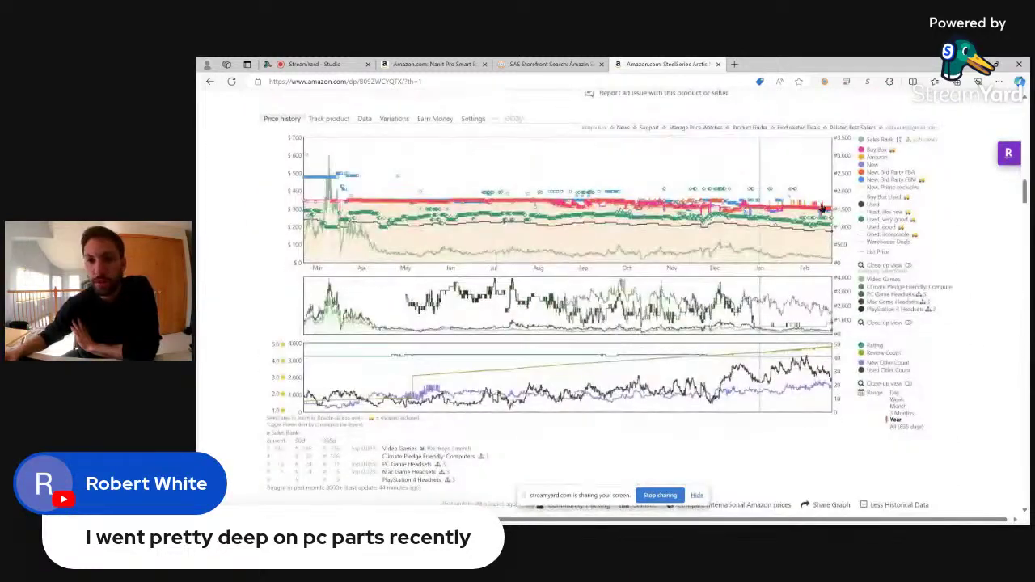
{"action": "left_click_drag", "start_coordinate": [705, 203], "coordinate": [808, 231]}
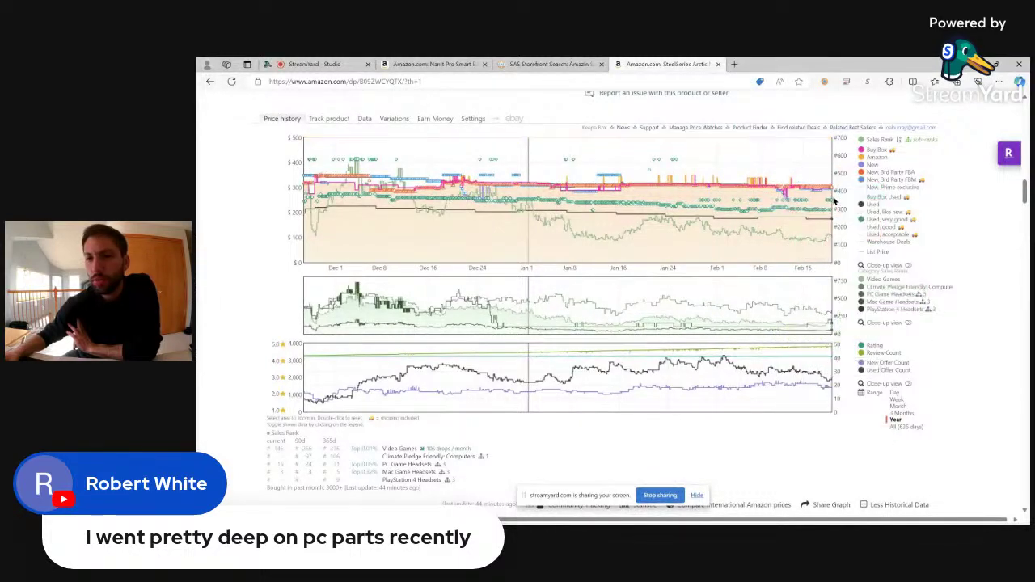
Step: Review the headset's SellerAmp offer list, comparing each seller's stock, price and profit
{"action": "scroll", "coordinate": [991, 307], "scroll_direction": "up", "scroll_amount": 10}
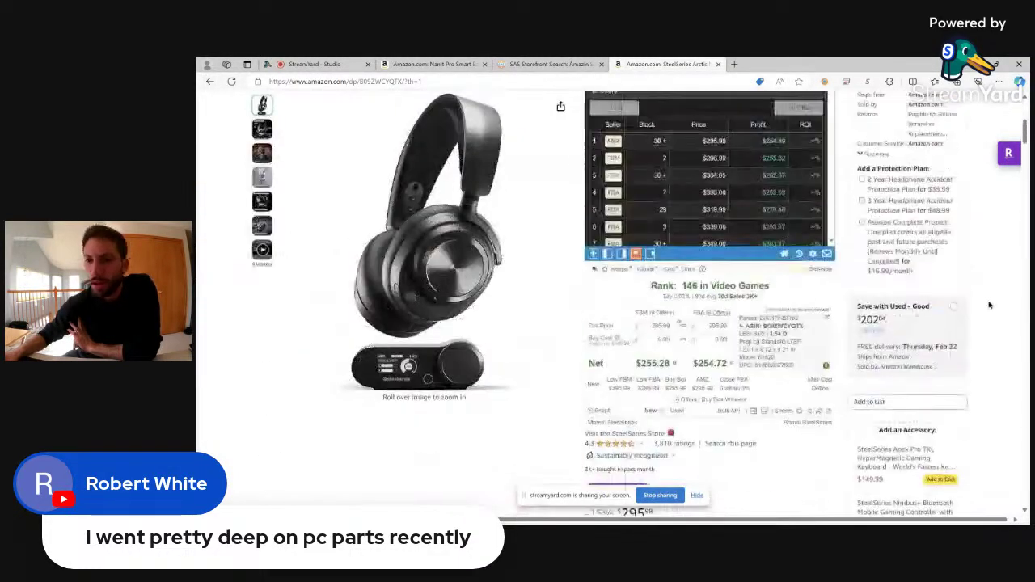
{"action": "scroll", "coordinate": [991, 307], "scroll_direction": "up", "scroll_amount": 2}
{"action": "scroll", "coordinate": [970, 289], "scroll_direction": "down", "scroll_amount": 4}
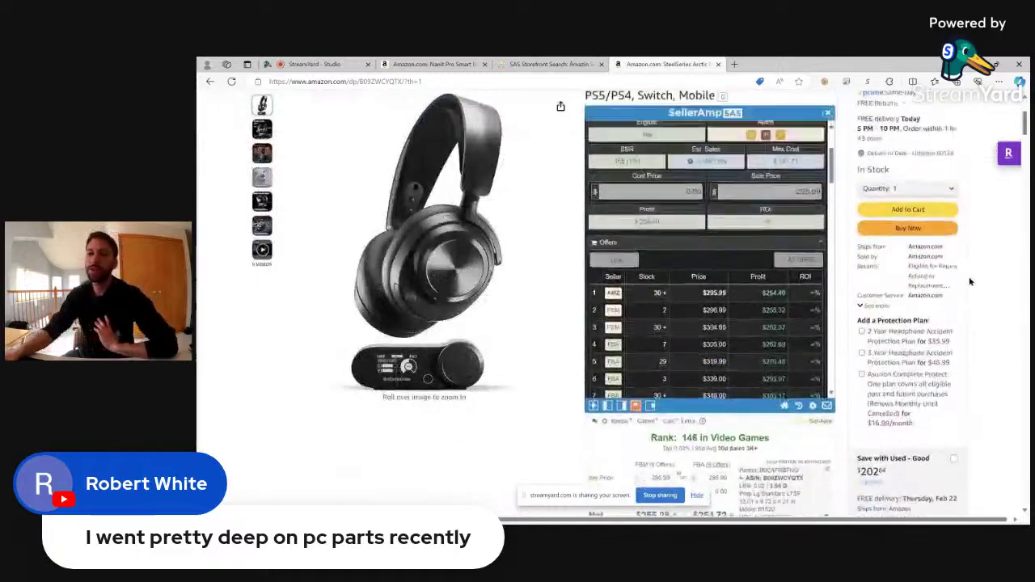
{"action": "scroll", "coordinate": [970, 281], "scroll_direction": "up", "scroll_amount": 3}
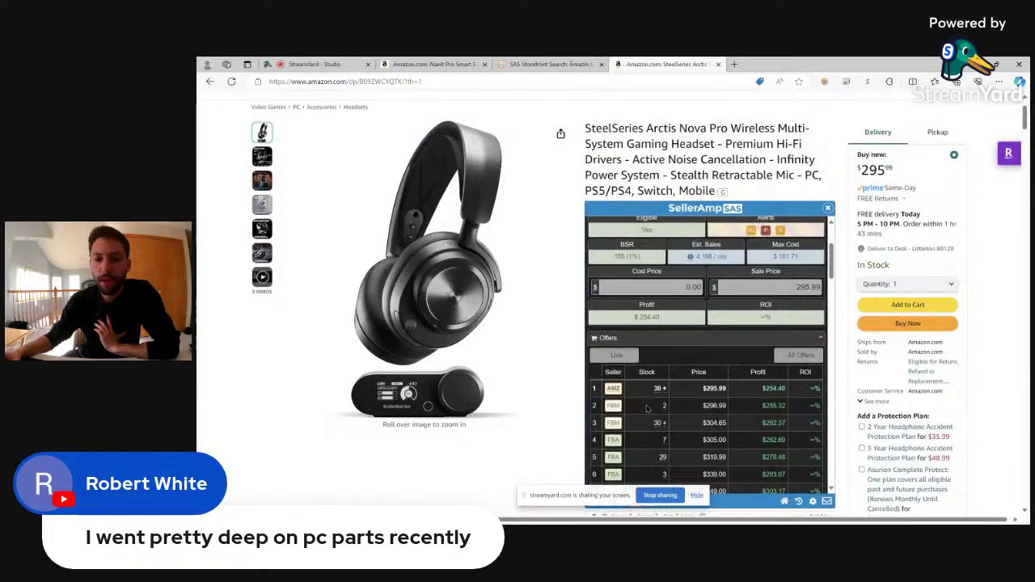
{"action": "scroll", "coordinate": [647, 409], "scroll_direction": "up", "scroll_amount": 2}
{"action": "scroll", "coordinate": [948, 340], "scroll_direction": "down", "scroll_amount": 4}
{"action": "scroll", "coordinate": [948, 339], "scroll_direction": "up", "scroll_amount": 2}
{"action": "scroll", "coordinate": [635, 227], "scroll_direction": "down", "scroll_amount": 2}
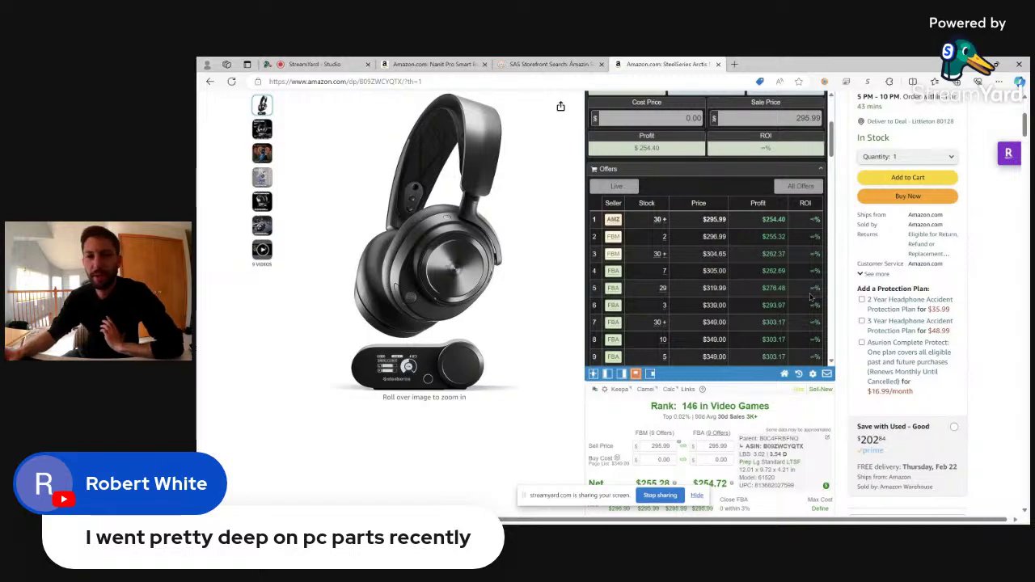
Step: Examine the December price points in the headset's Keepa price history
{"action": "scroll", "coordinate": [997, 280], "scroll_direction": "down", "scroll_amount": 15}
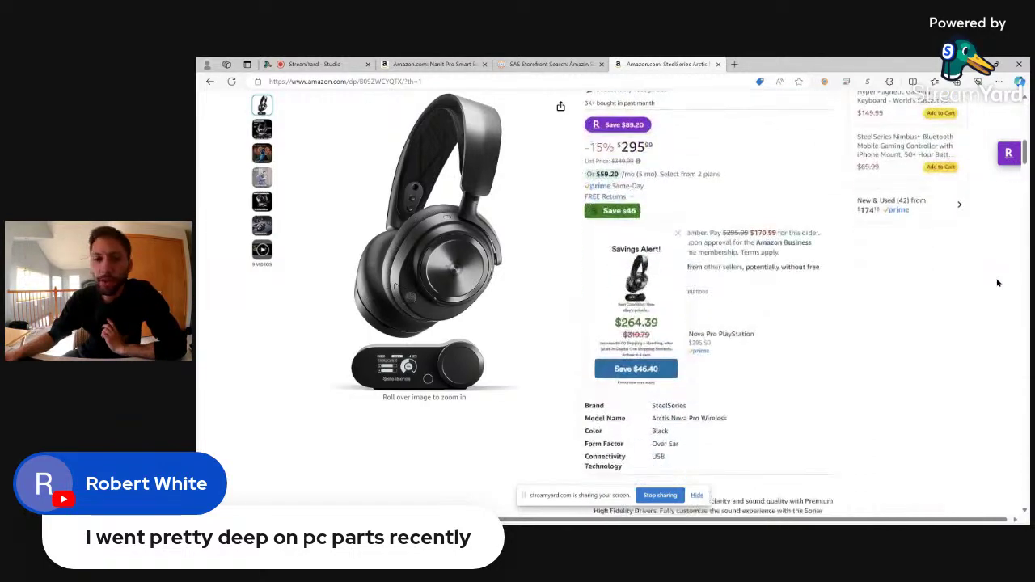
{"action": "scroll", "coordinate": [997, 283], "scroll_direction": "down", "scroll_amount": 1}
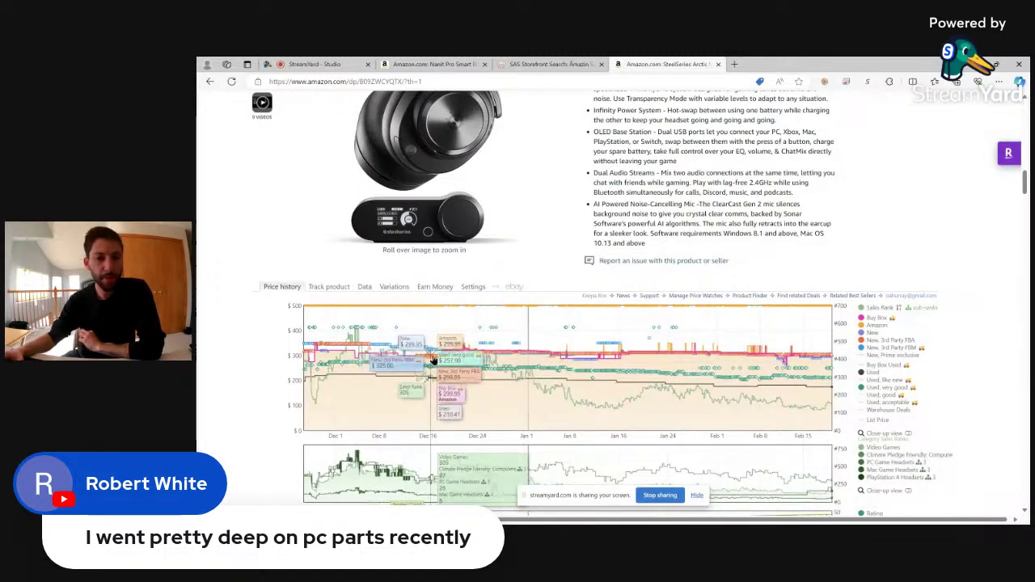
{"action": "scroll", "coordinate": [975, 386], "scroll_direction": "up", "scroll_amount": 3}
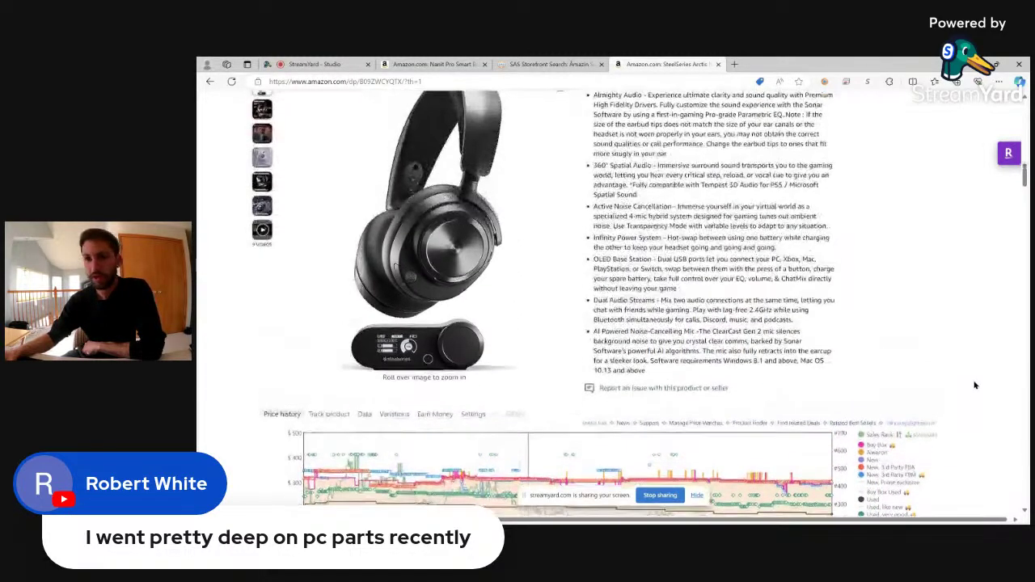
{"action": "scroll", "coordinate": [973, 385], "scroll_direction": "down", "scroll_amount": 3}
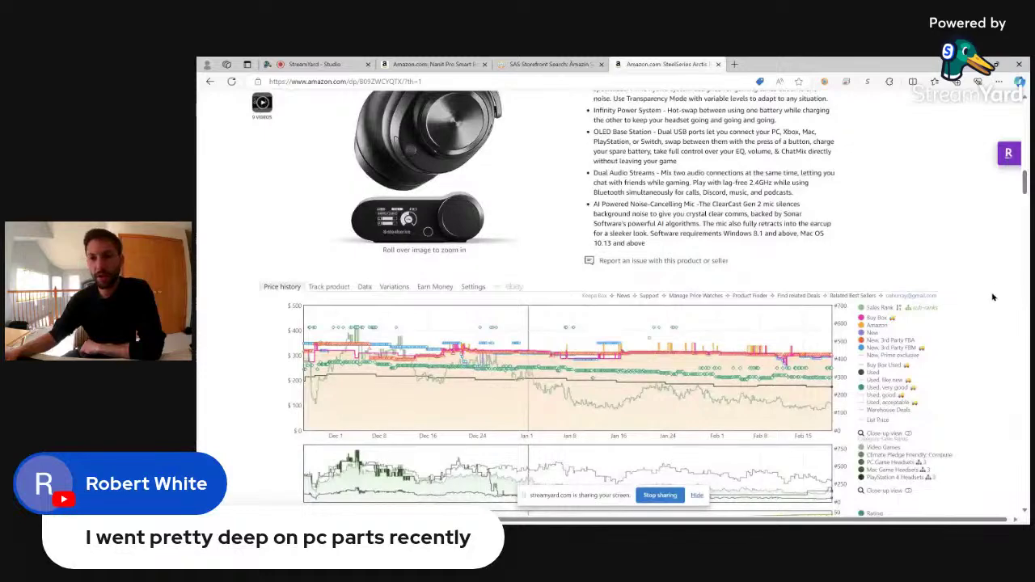
Step: View the headset's full Keepa history, return to the Year range and zoom in to about late January through February 19
{"action": "scroll", "coordinate": [979, 339], "scroll_direction": "down", "scroll_amount": 4}
{"action": "left_click", "coordinate": [898, 402]}
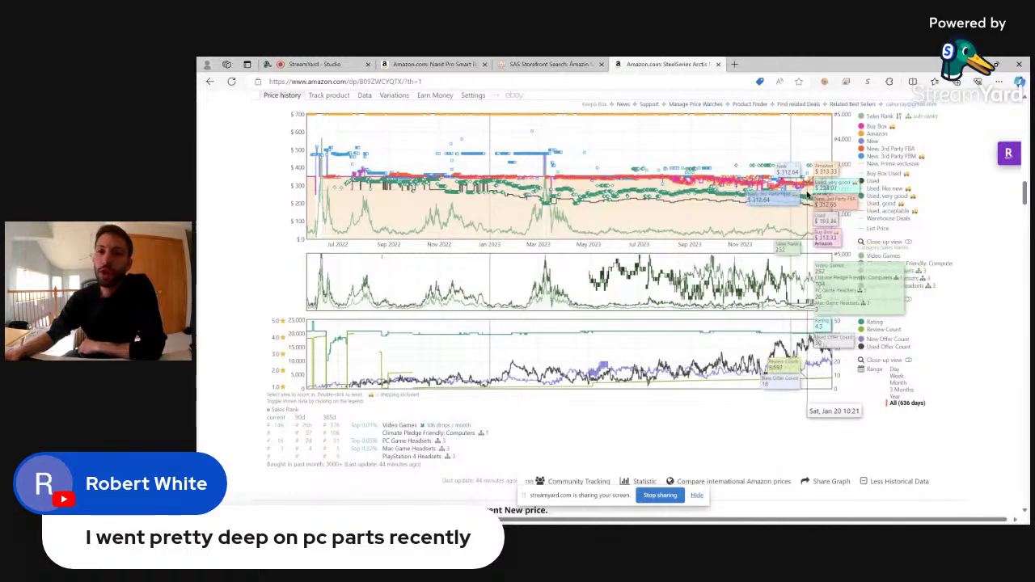
{"action": "left_click", "coordinate": [895, 396]}
{"action": "left_click_drag", "start_coordinate": [799, 181], "coordinate": [831, 176]}
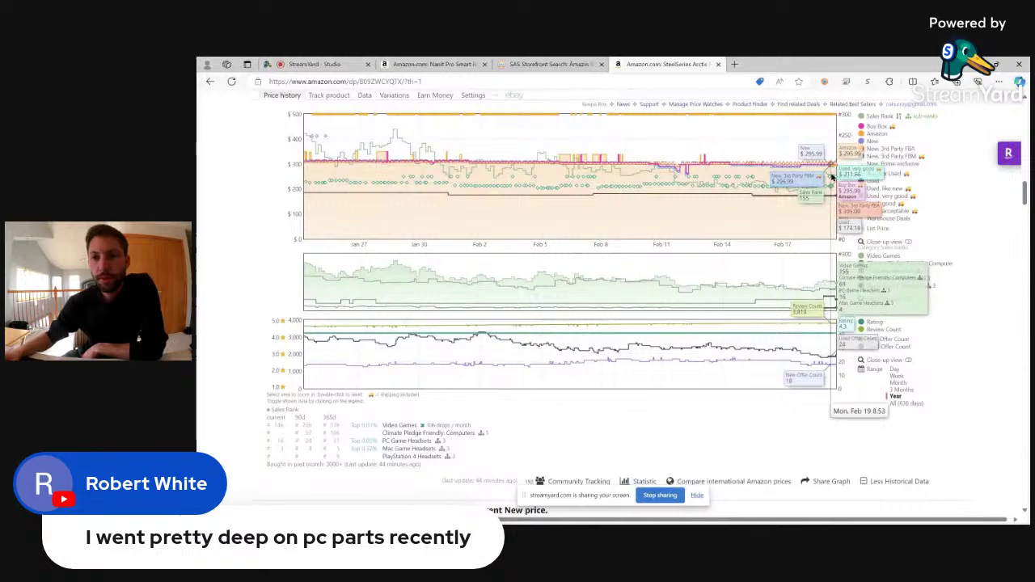
Step: Set the headset's SellerAmp sale price to 295.00 and use the calculated max cost of 181.06 as the cost price
{"action": "scroll", "coordinate": [972, 313], "scroll_direction": "up", "scroll_amount": 10}
{"action": "scroll", "coordinate": [972, 313], "scroll_direction": "up", "scroll_amount": 3}
{"action": "scroll", "coordinate": [972, 313], "scroll_direction": "down", "scroll_amount": 2}
{"action": "left_click", "coordinate": [786, 307]}
{"action": "type", "text": "2950"}
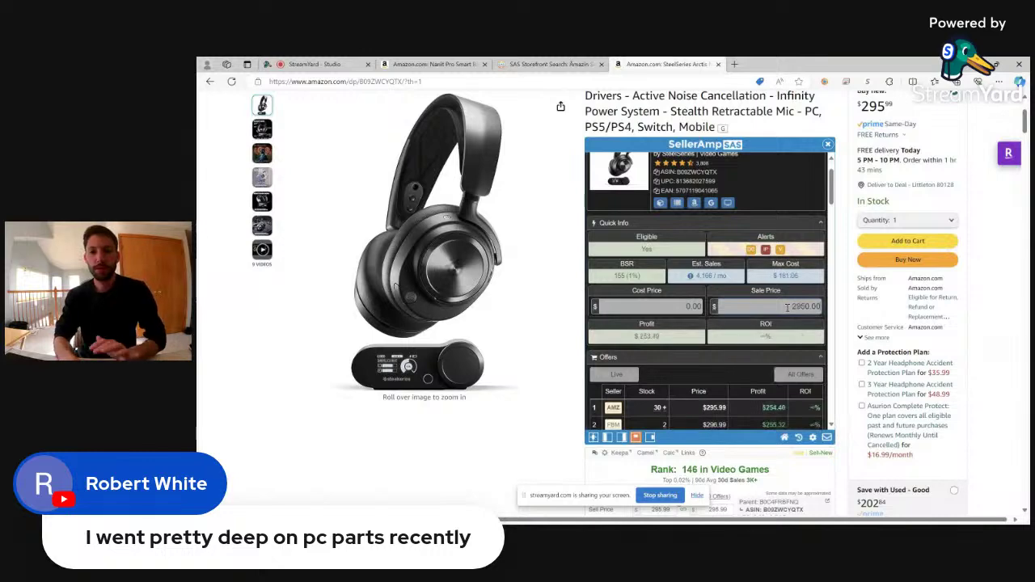
{"action": "key", "text": "BackSpace"}
{"action": "left_click", "coordinate": [788, 279]}
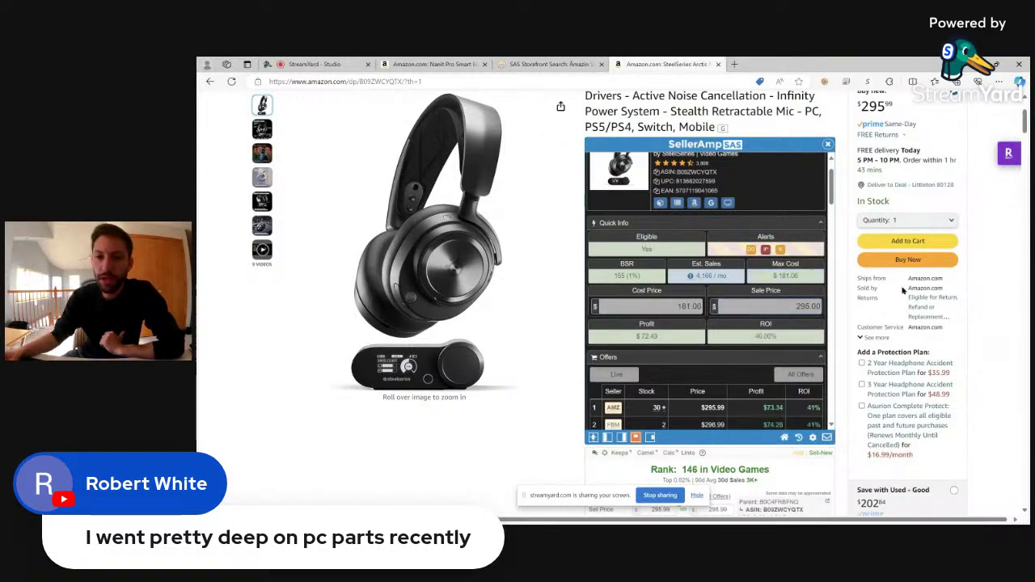
Step: Look up the headset on eBay by its UPC and filter the results to New condition
{"action": "scroll", "coordinate": [1000, 345], "scroll_direction": "down", "scroll_amount": 1}
{"action": "left_click", "coordinate": [687, 389]}
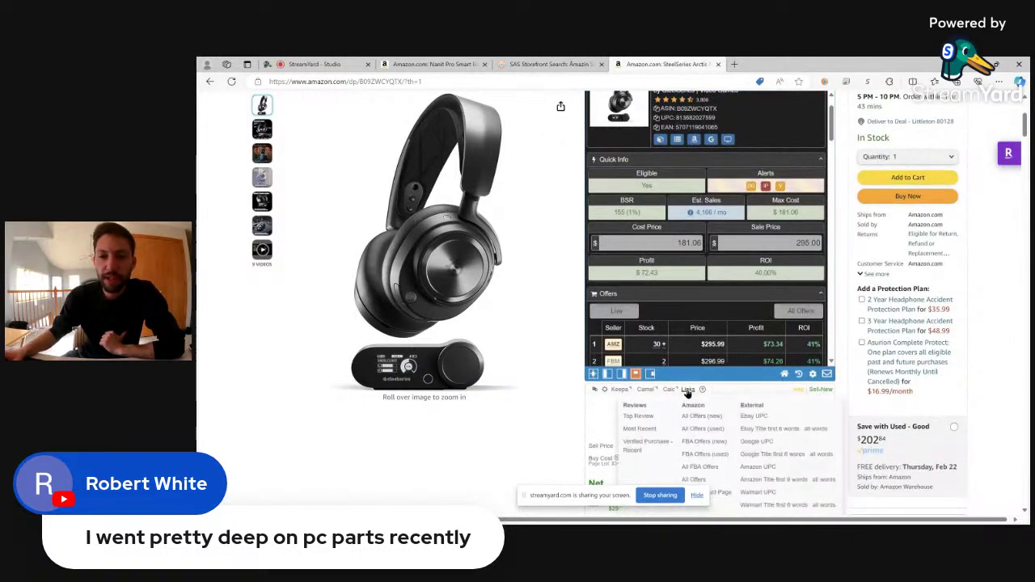
{"action": "left_click", "coordinate": [749, 419]}
{"action": "scroll", "coordinate": [1011, 331], "scroll_direction": "down", "scroll_amount": 2}
{"action": "scroll", "coordinate": [1011, 331], "scroll_direction": "down", "scroll_amount": 1}
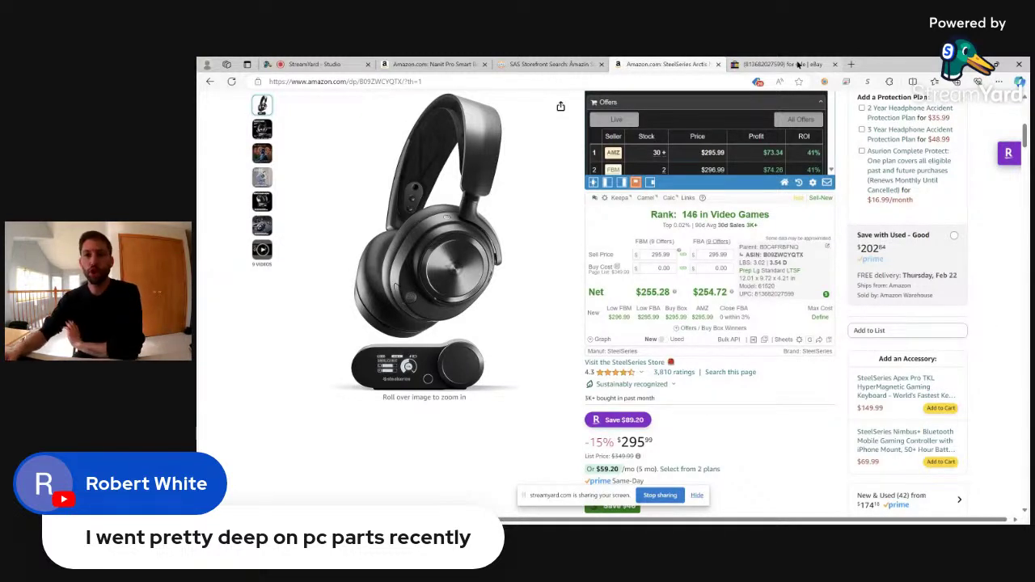
{"action": "left_click", "coordinate": [798, 65]}
{"action": "left_click", "coordinate": [276, 246]}
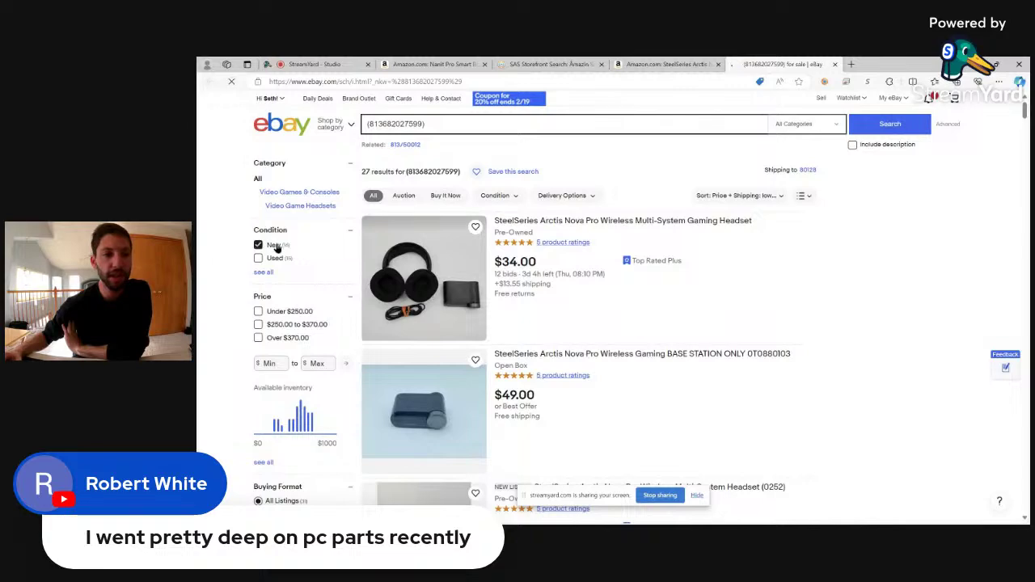
Step: Review the headset's sales rank, estimated monthly sales and current pricing on its Amazon page
{"action": "left_click", "coordinate": [667, 64]}
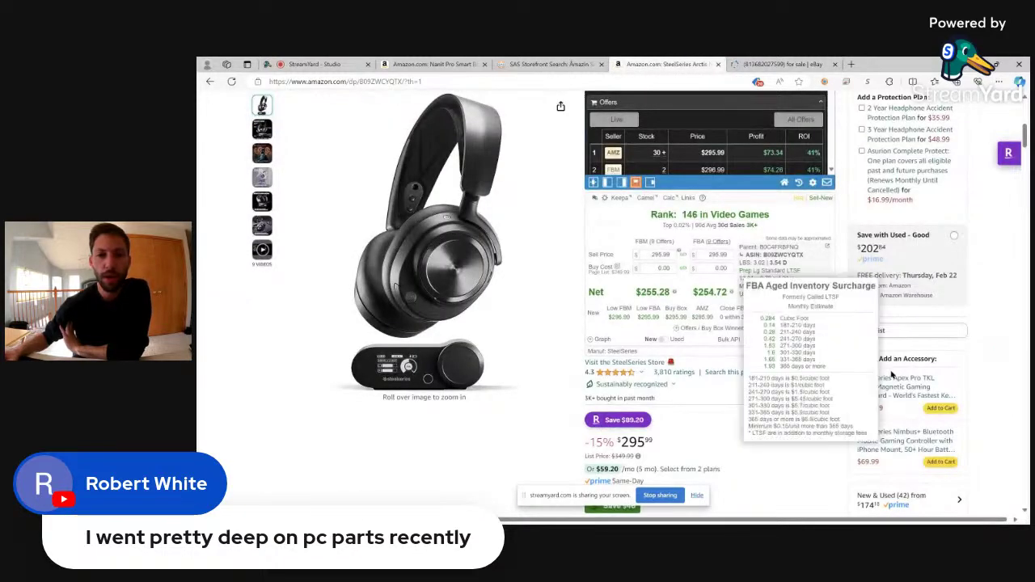
{"action": "double_click", "coordinate": [688, 214]}
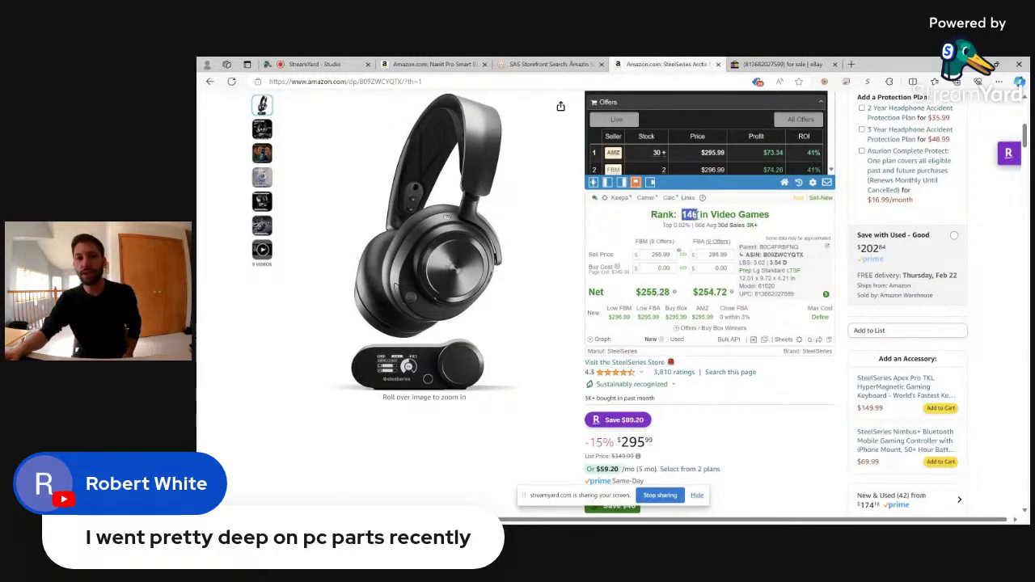
{"action": "left_click", "coordinate": [789, 224]}
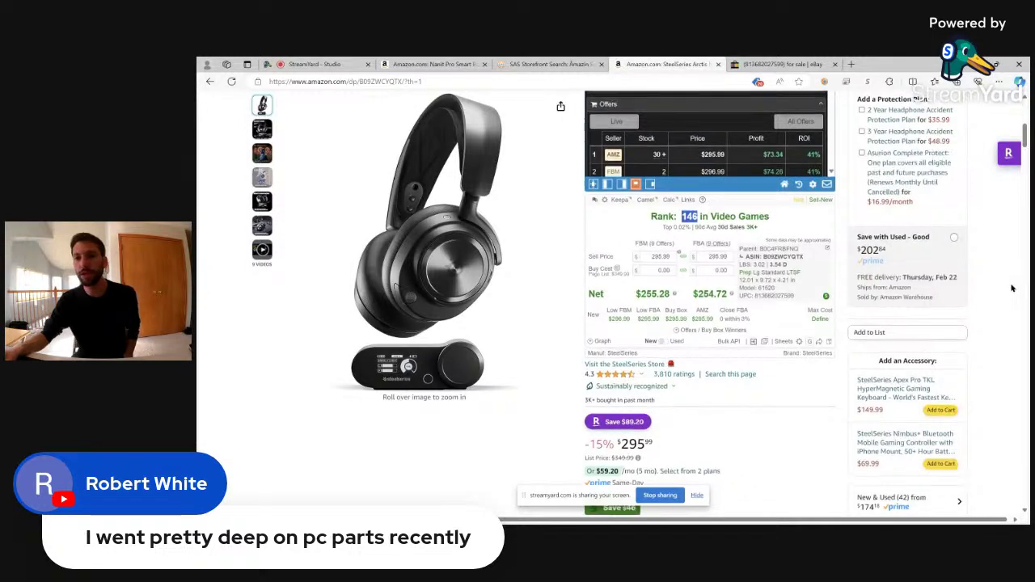
{"action": "scroll", "coordinate": [1011, 288], "scroll_direction": "up", "scroll_amount": 3}
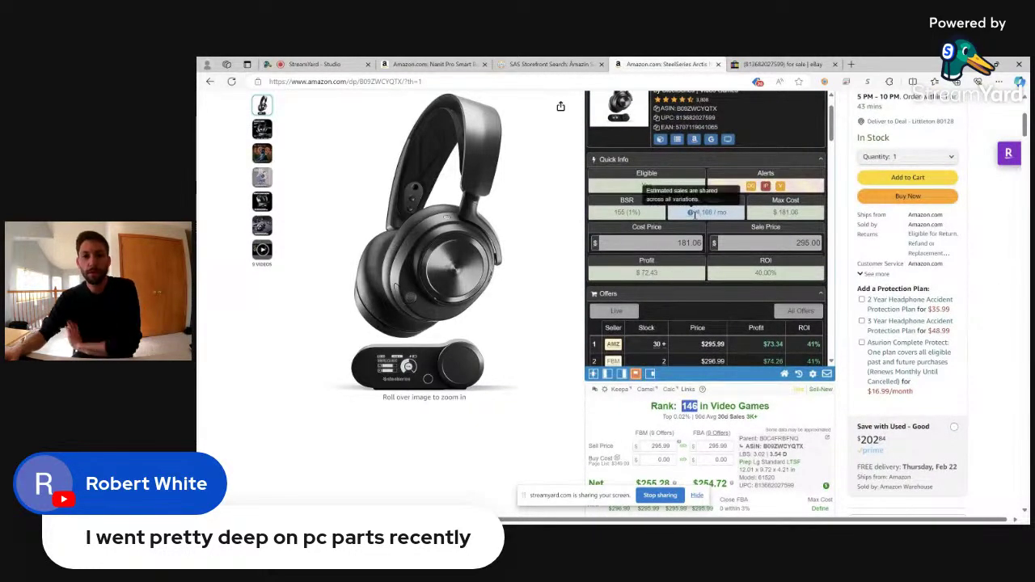
{"action": "scroll", "coordinate": [977, 335], "scroll_direction": "down", "scroll_amount": 7}
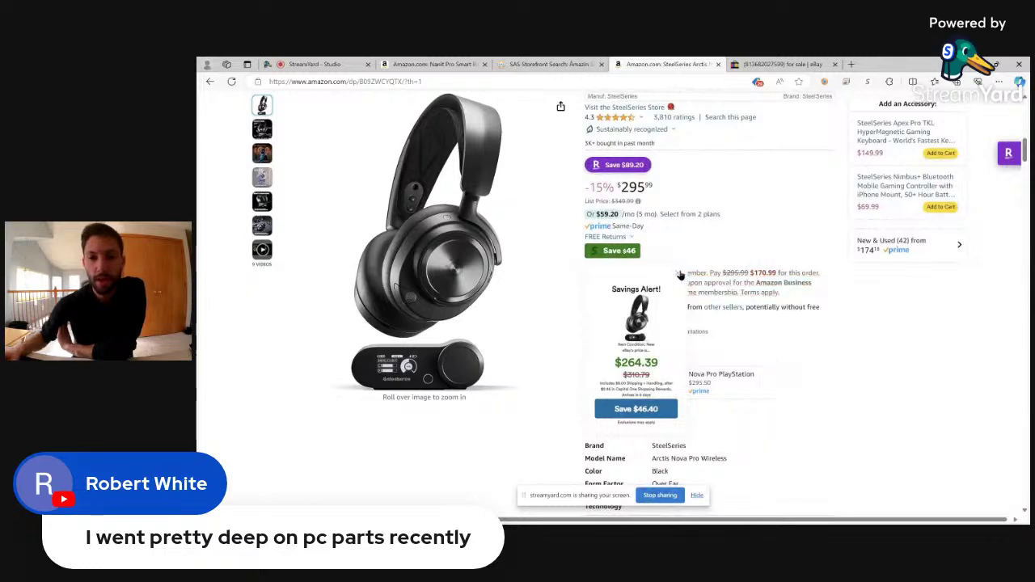
{"action": "scroll", "coordinate": [876, 387], "scroll_direction": "up", "scroll_amount": 7}
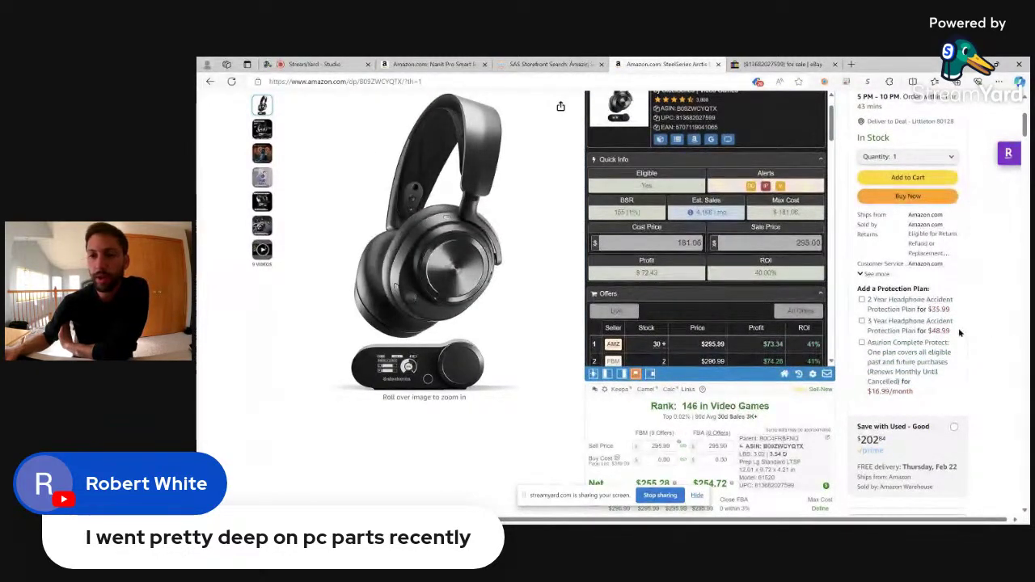
{"action": "scroll", "coordinate": [987, 328], "scroll_direction": "down", "scroll_amount": 3}
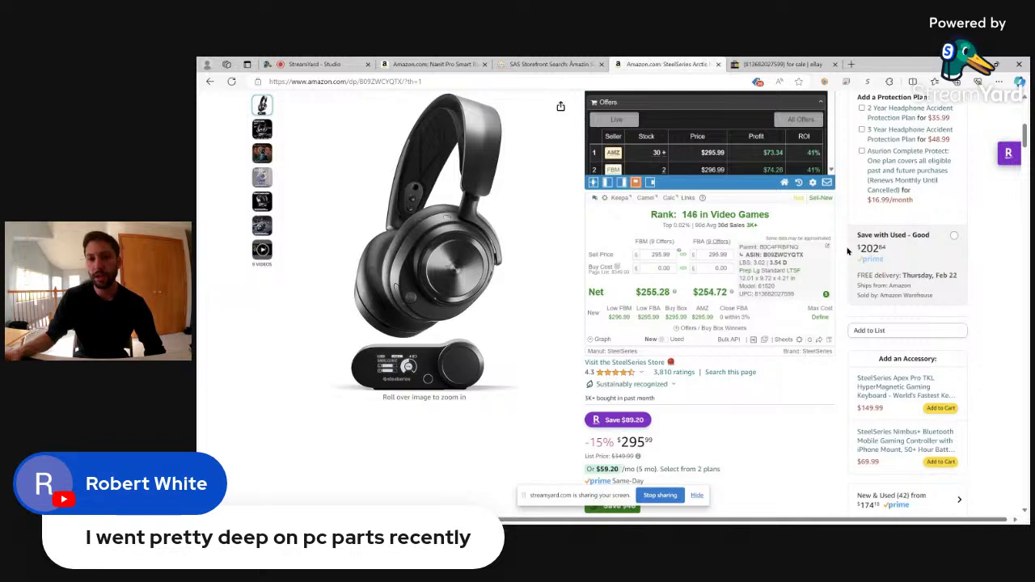
Step: Compare the cheapest new eBay listings for the headset with its Amazon price and profit figures
{"action": "left_click", "coordinate": [782, 63]}
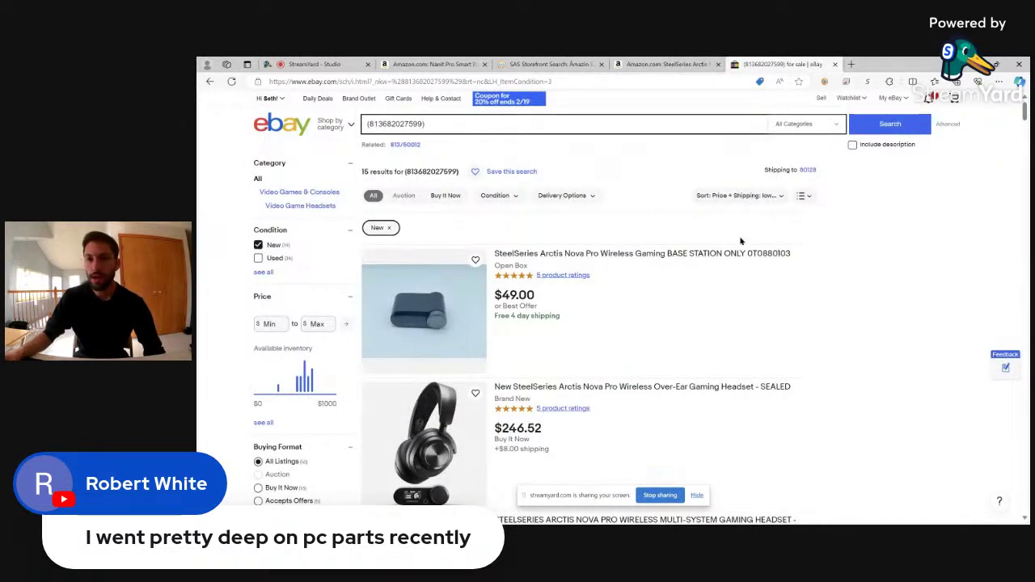
{"action": "left_click", "coordinate": [663, 64]}
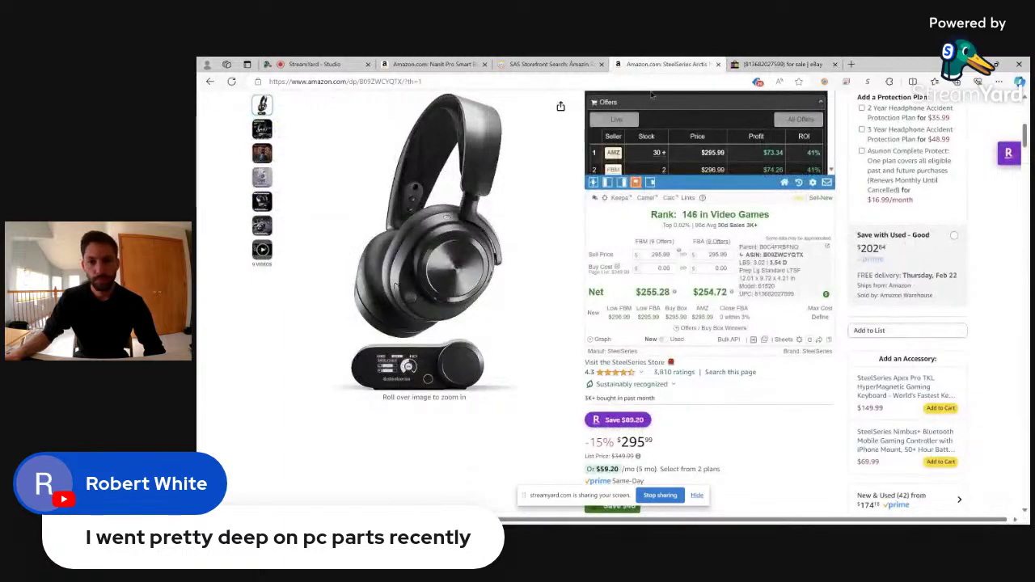
{"action": "left_click", "coordinate": [751, 62]}
{"action": "scroll", "coordinate": [615, 285], "scroll_direction": "down", "scroll_amount": 5}
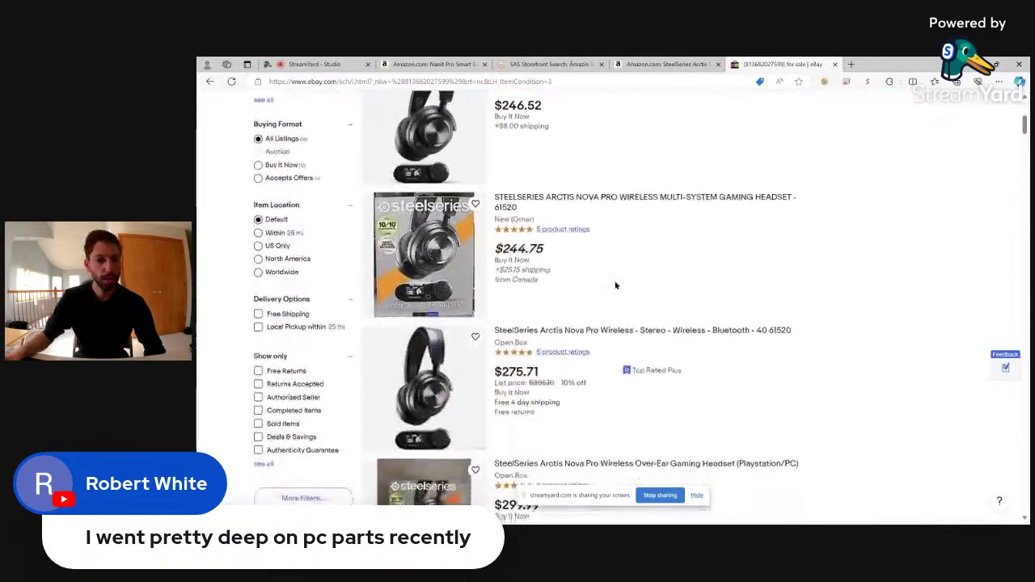
{"action": "left_click", "coordinate": [663, 63]}
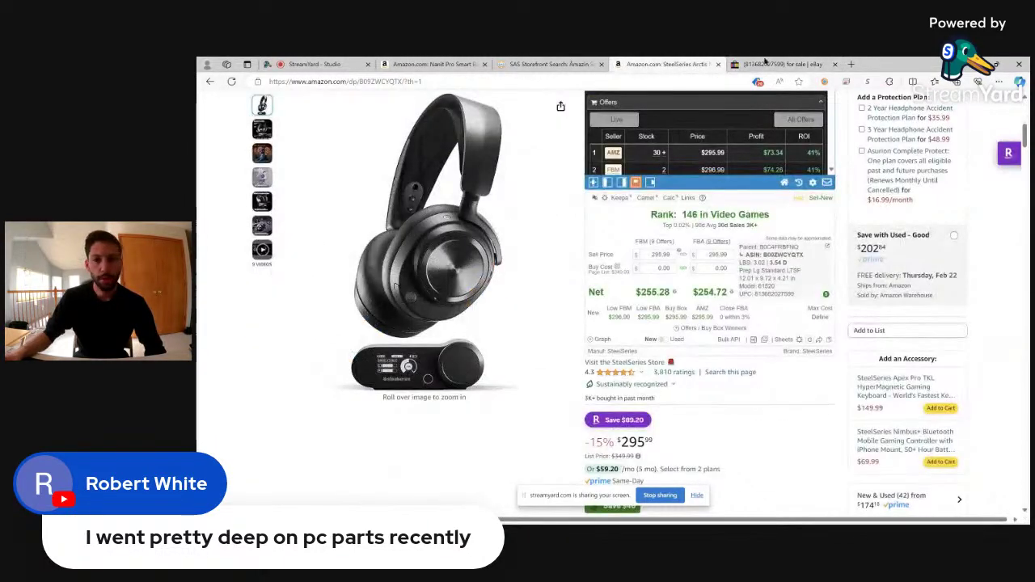
{"action": "left_click", "coordinate": [776, 64]}
{"action": "scroll", "coordinate": [657, 194], "scroll_direction": "up", "scroll_amount": 1}
{"action": "scroll", "coordinate": [649, 220], "scroll_direction": "up", "scroll_amount": 3}
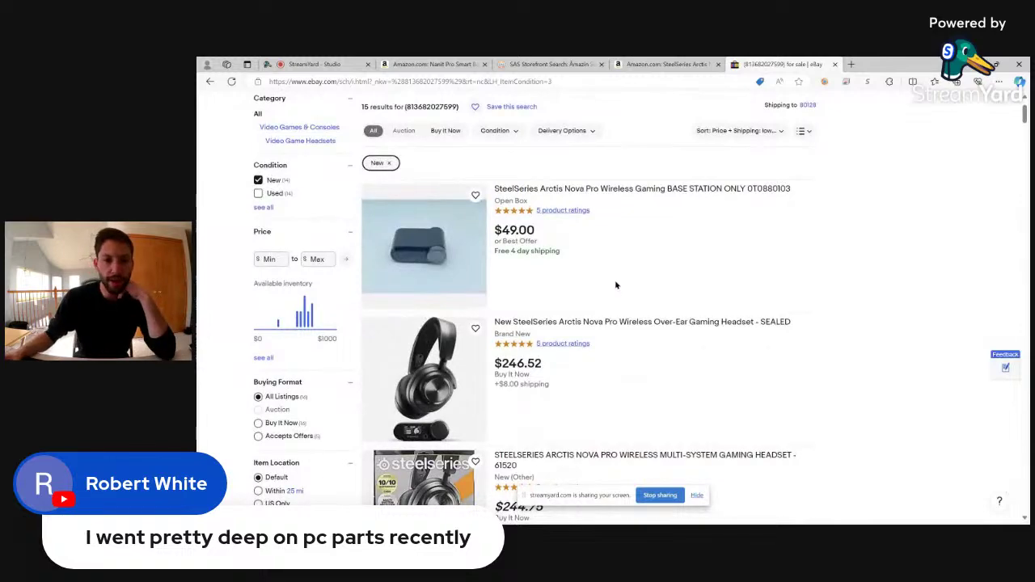
{"action": "scroll", "coordinate": [650, 220], "scroll_direction": "down", "scroll_amount": 3}
{"action": "left_click", "coordinate": [656, 64]}
{"action": "left_click", "coordinate": [776, 64]}
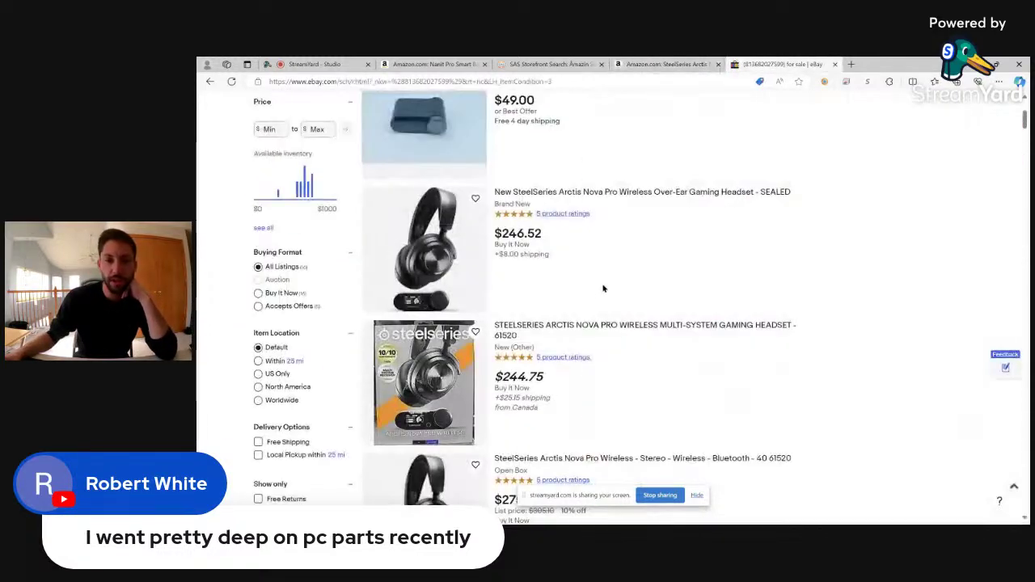
Step: Examine the prices of the remaining new eBay listings for the headset
{"action": "scroll", "coordinate": [593, 309], "scroll_direction": "down", "scroll_amount": 3}
{"action": "scroll", "coordinate": [593, 309], "scroll_direction": "down", "scroll_amount": 8}
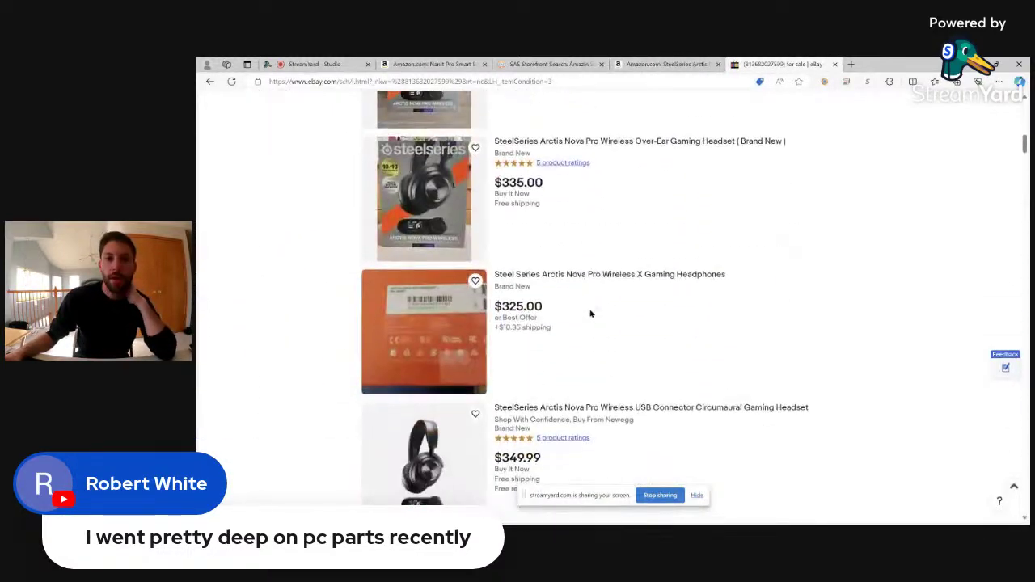
{"action": "scroll", "coordinate": [589, 318], "scroll_direction": "down", "scroll_amount": 8}
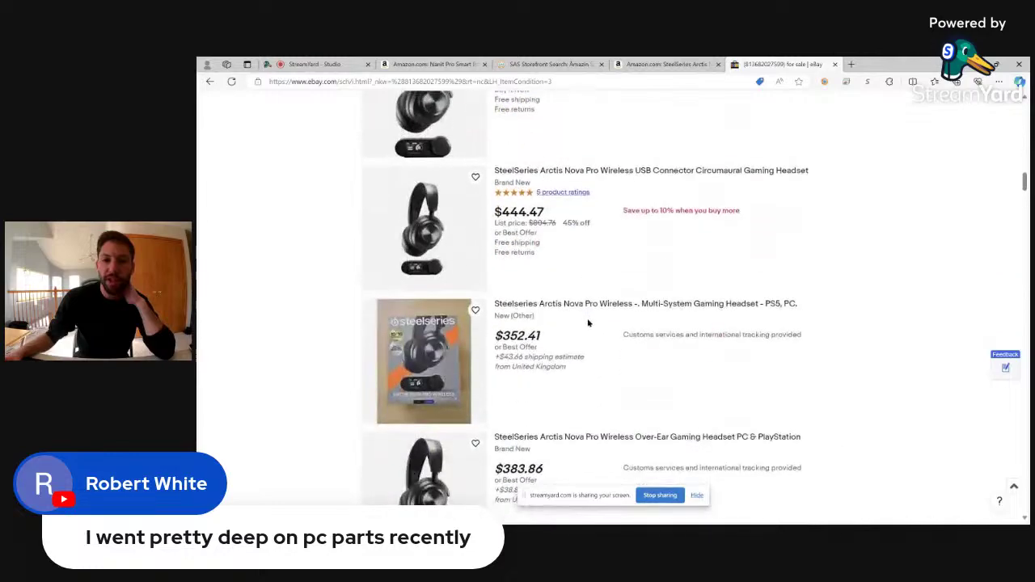
{"action": "scroll", "coordinate": [588, 331], "scroll_direction": "up", "scroll_amount": 15}
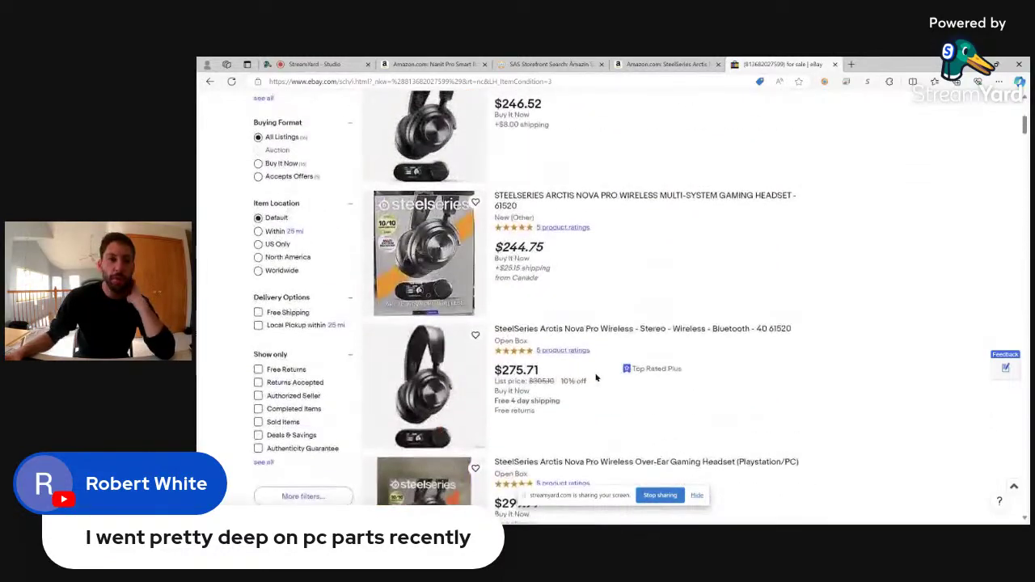
{"action": "scroll", "coordinate": [389, 407], "scroll_direction": "up", "scroll_amount": 3}
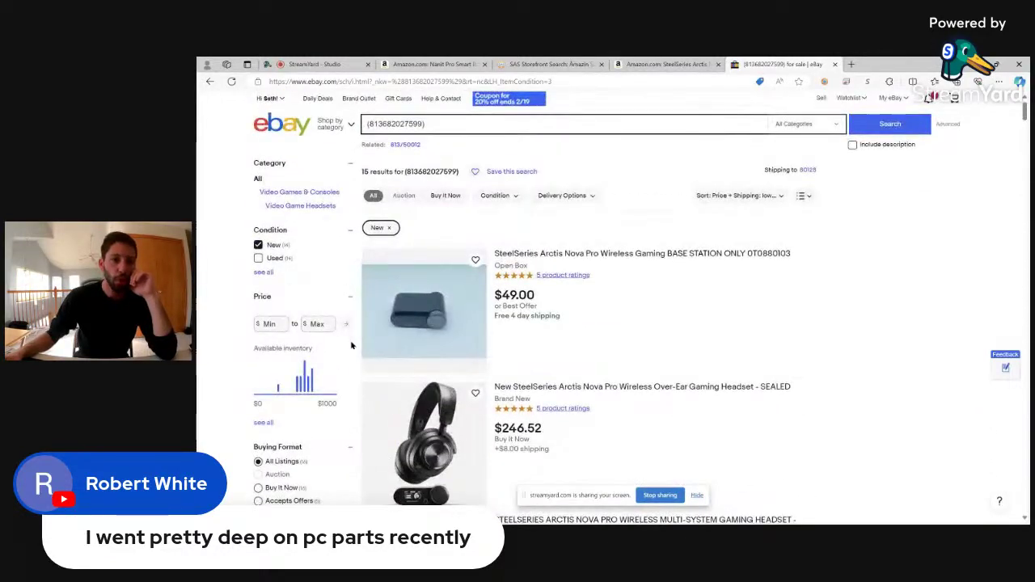
Step: Limit the eBay results to sold items and sort them by lowest price plus shipping
{"action": "scroll", "coordinate": [351, 335], "scroll_direction": "down", "scroll_amount": 5}
{"action": "left_click", "coordinate": [282, 292]}
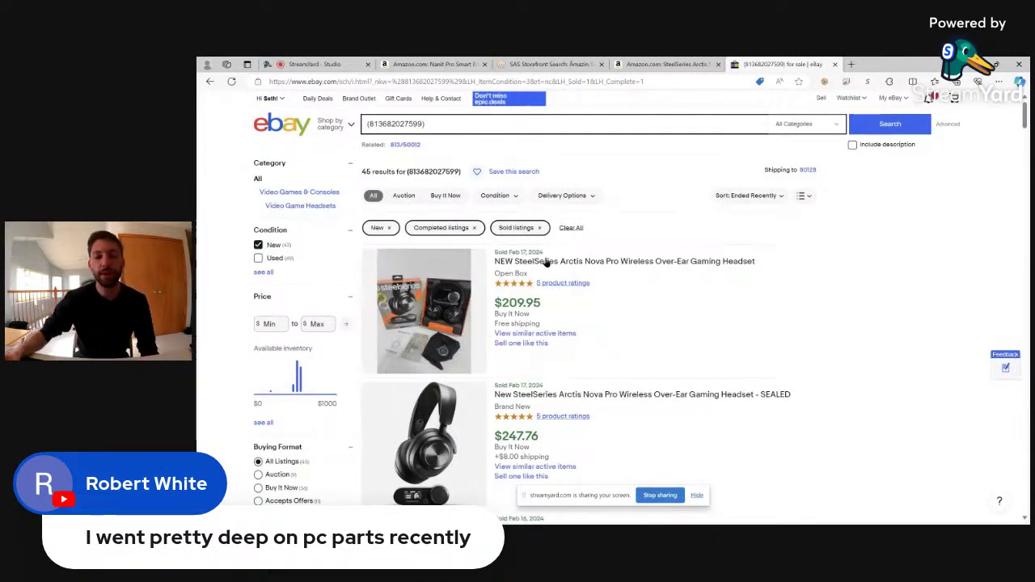
{"action": "left_click", "coordinate": [748, 196]}
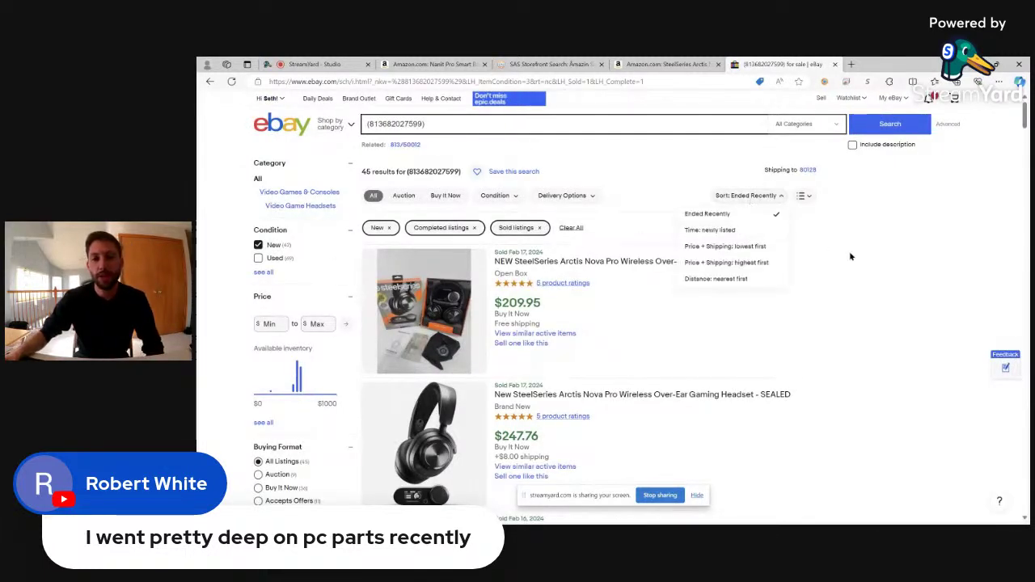
{"action": "left_click", "coordinate": [742, 246]}
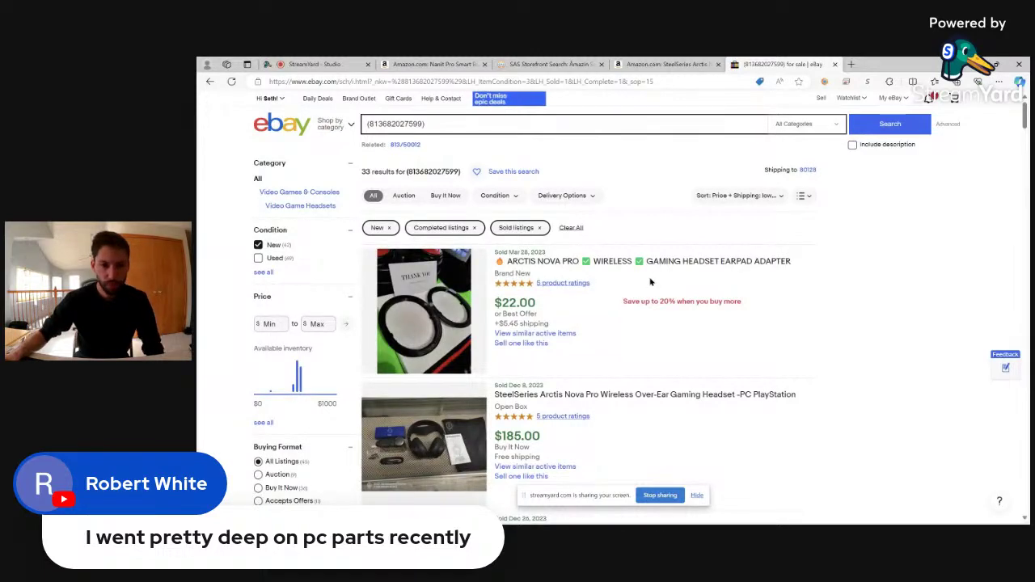
Step: Examine the condition, sale date and price of the cheapest sold eBay headset listings
{"action": "scroll", "coordinate": [562, 286], "scroll_direction": "down", "scroll_amount": 2}
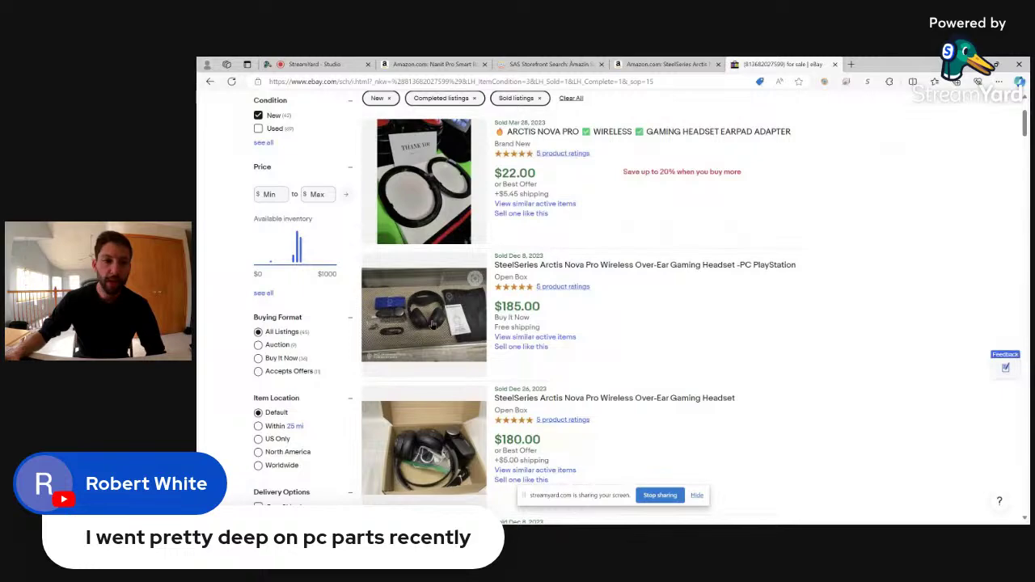
{"action": "scroll", "coordinate": [417, 320], "scroll_direction": "down", "scroll_amount": 5}
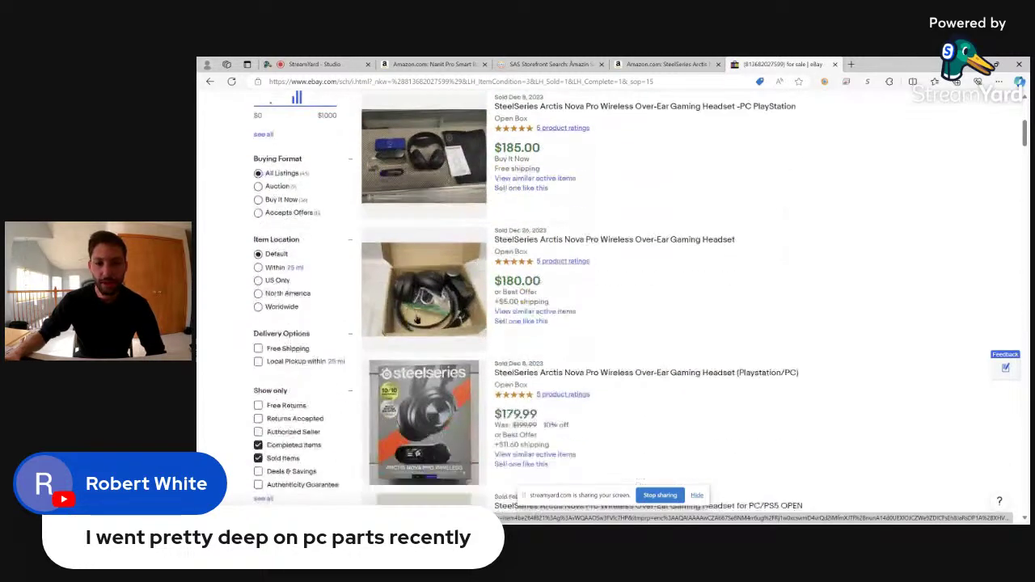
{"action": "scroll", "coordinate": [531, 326], "scroll_direction": "up", "scroll_amount": 4}
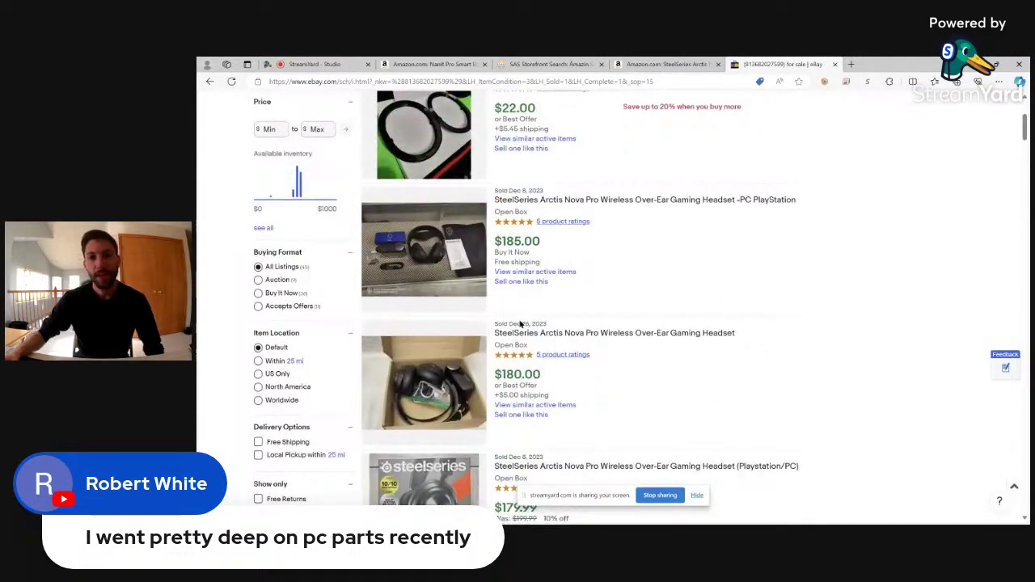
{"action": "left_click", "coordinate": [636, 64]}
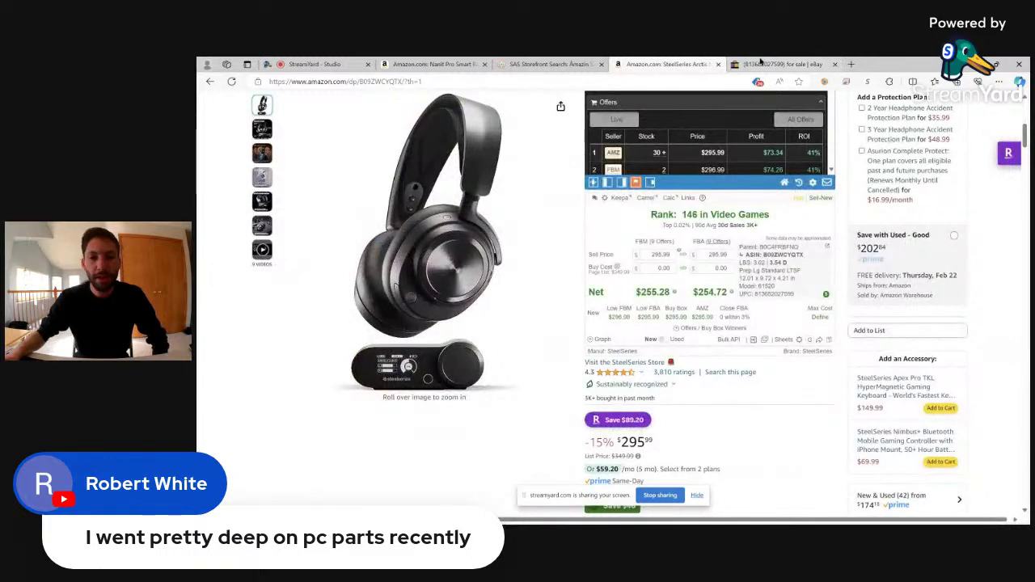
{"action": "left_click", "coordinate": [760, 64]}
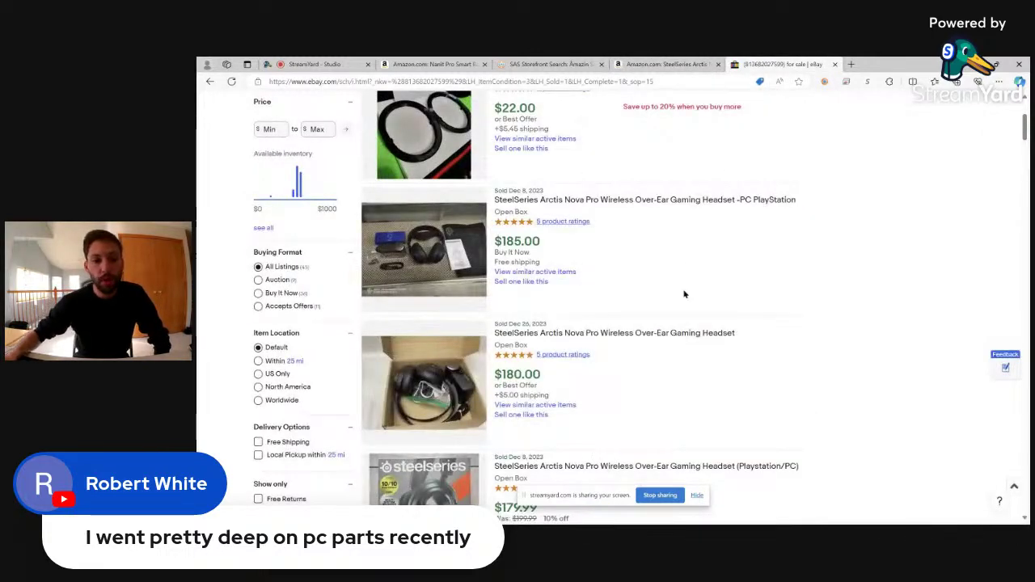
{"action": "scroll", "coordinate": [684, 294], "scroll_direction": "down", "scroll_amount": 2}
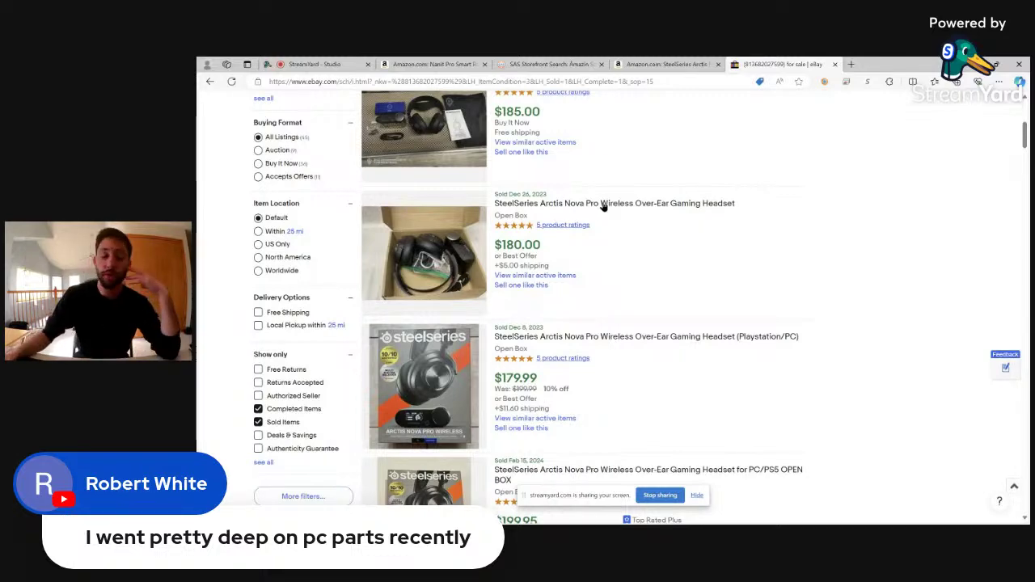
Step: Set the buy cost to 192.00 in the profit calculator below SellerAmp and compare it with the sold eBay prices
{"action": "left_click", "coordinate": [655, 65]}
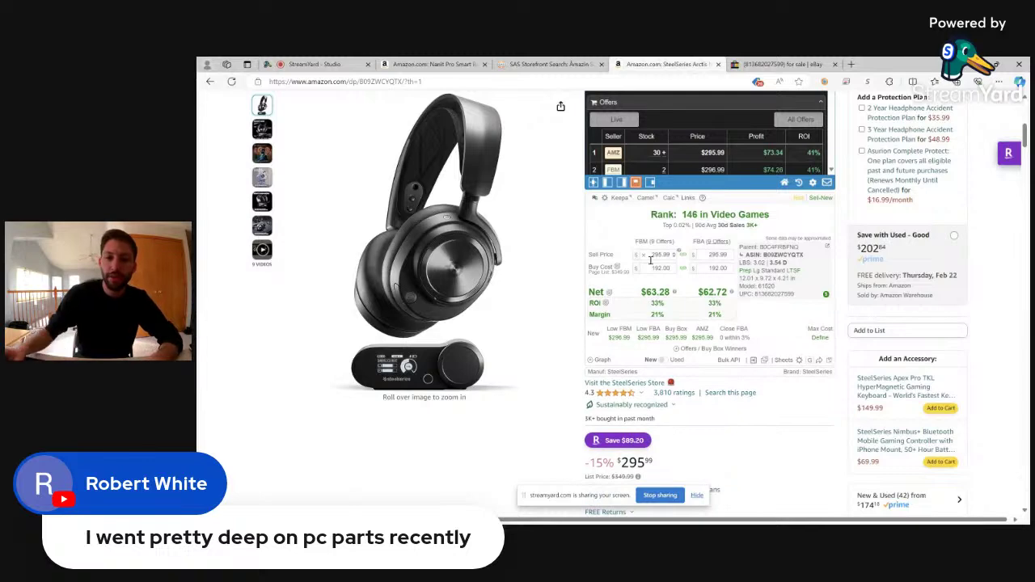
{"action": "left_click", "coordinate": [776, 64]}
{"action": "scroll", "coordinate": [666, 312], "scroll_direction": "down", "scroll_amount": 3}
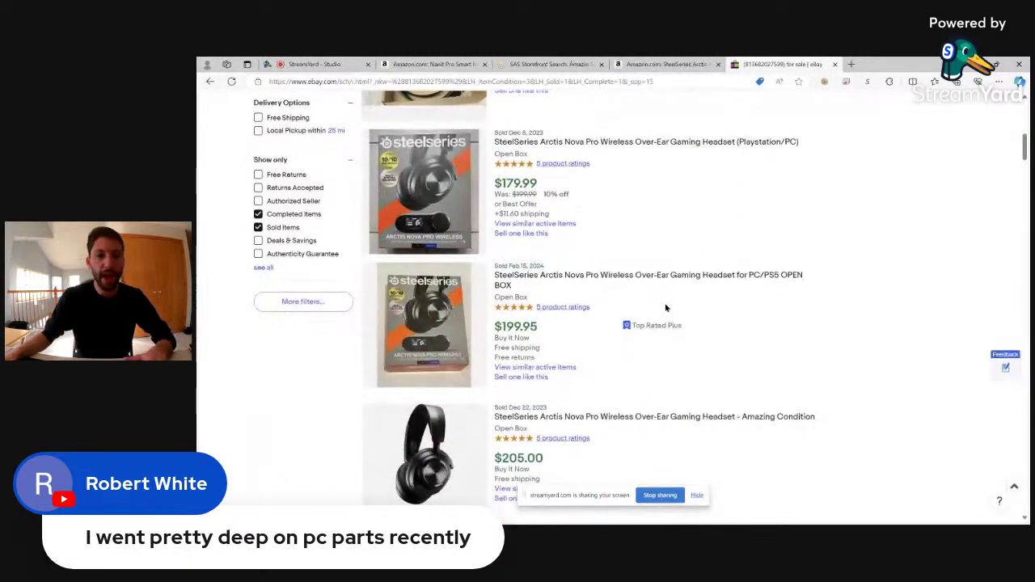
{"action": "left_click", "coordinate": [653, 63]}
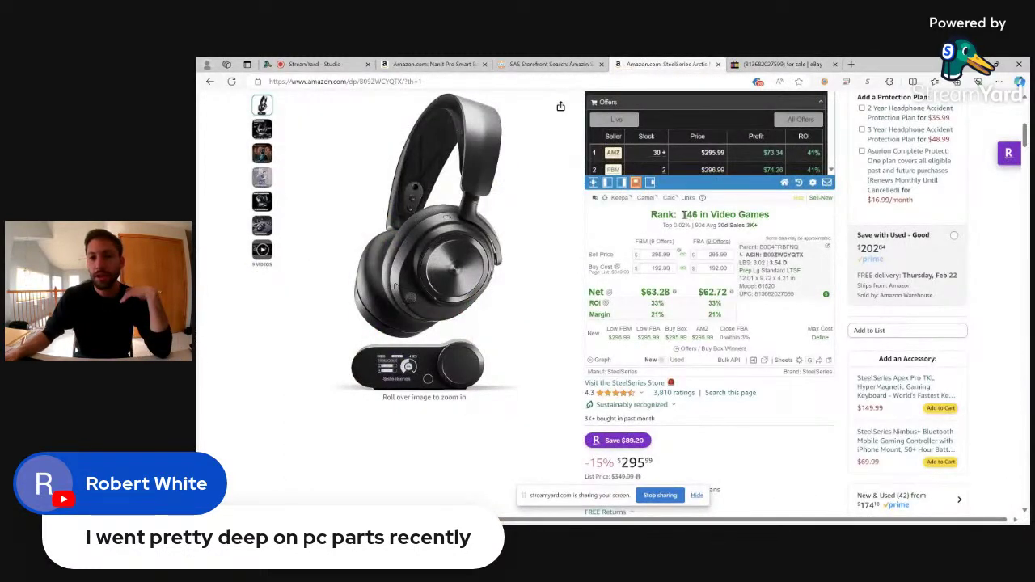
{"action": "left_click", "coordinate": [996, 230]}
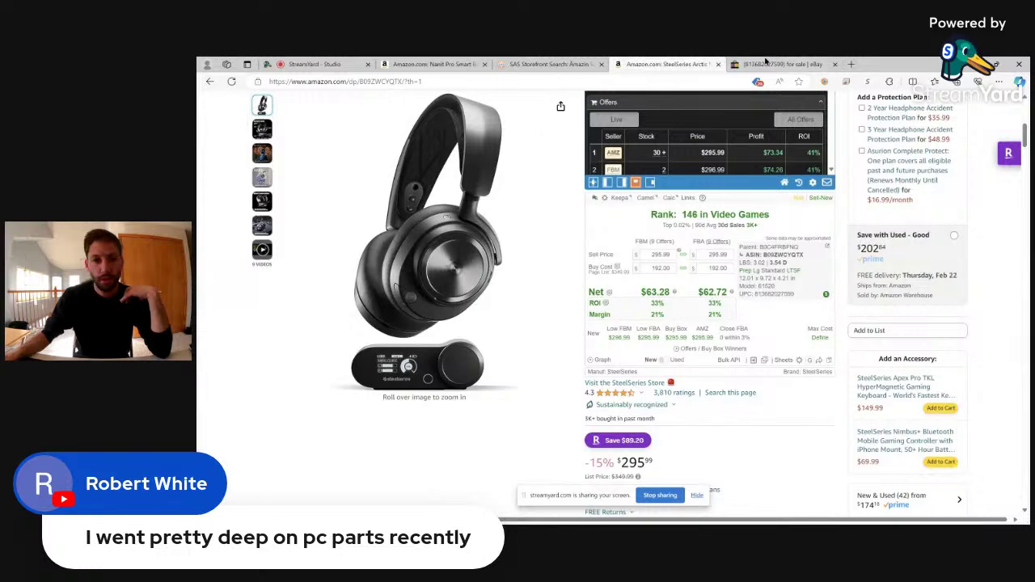
Step: Check the next cheapest sold eBay headset listings and set the Amazon profit calculator's buy cost to 214
{"action": "left_click", "coordinate": [752, 61]}
{"action": "scroll", "coordinate": [722, 302], "scroll_direction": "down", "scroll_amount": 5}
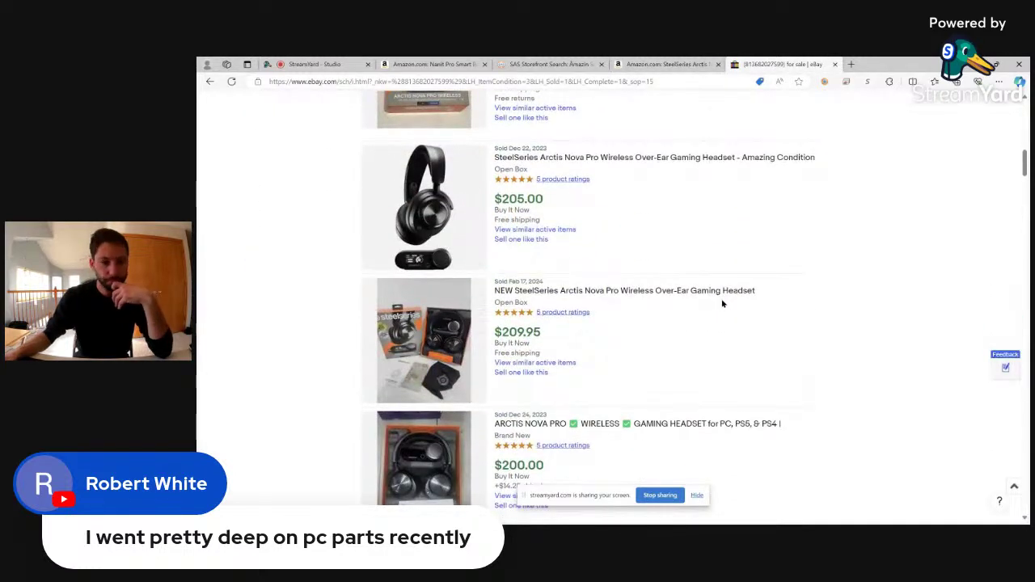
{"action": "scroll", "coordinate": [722, 302], "scroll_direction": "down", "scroll_amount": 4}
{"action": "key", "text": "ctrl+shift+Tab"}
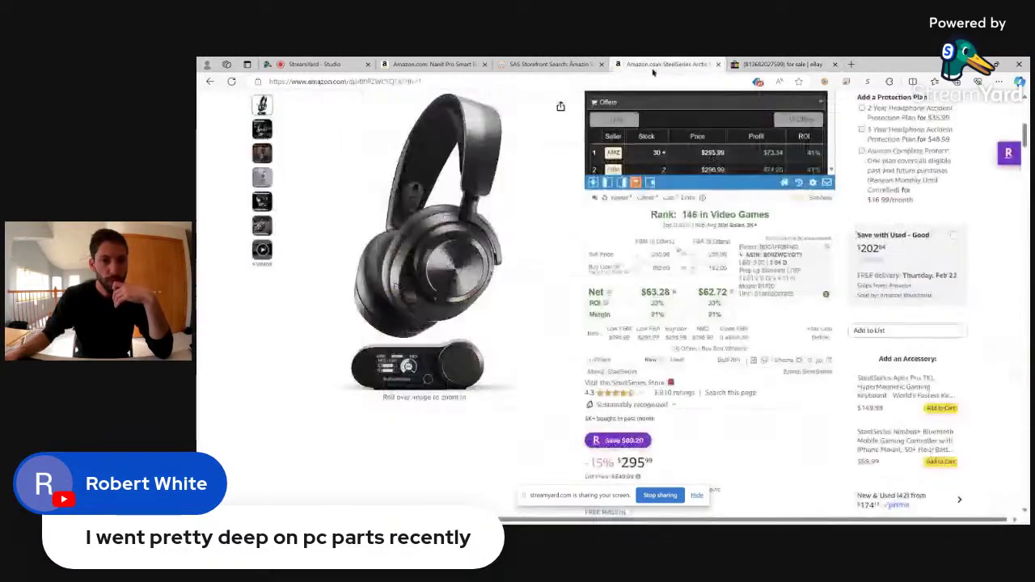
{"action": "type", "text": "214"}
{"action": "key", "text": "Return"}
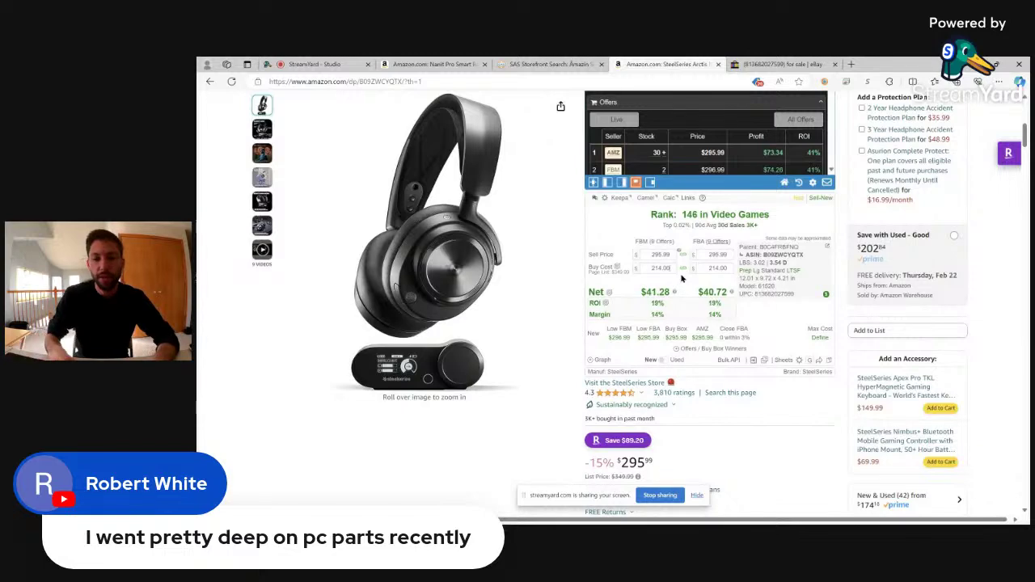
Step: Examine the higher-priced sold eBay headset listings, comparing their conditions, sale dates and prices
{"action": "left_click", "coordinate": [762, 62]}
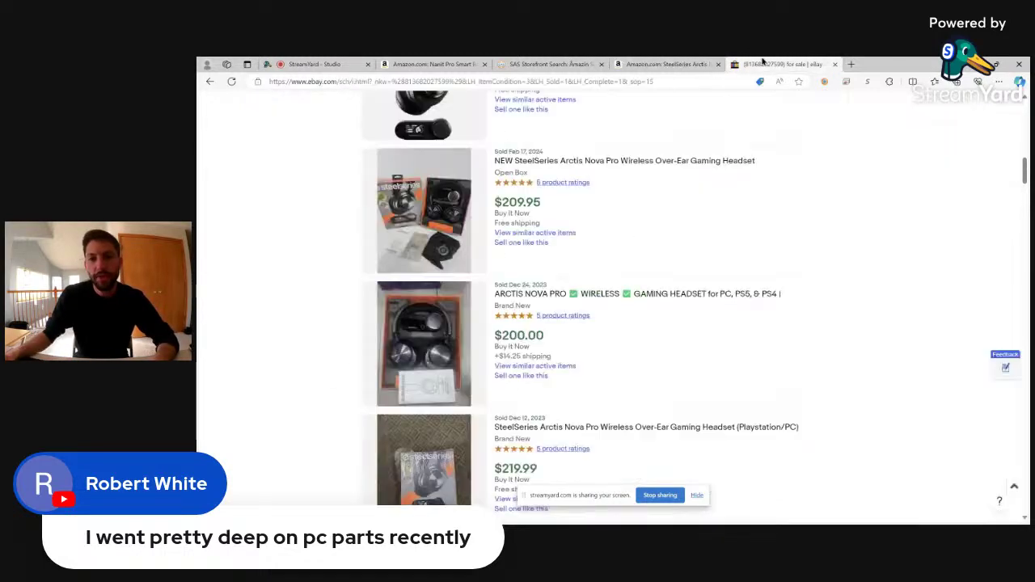
{"action": "scroll", "coordinate": [739, 263], "scroll_direction": "down", "scroll_amount": 3}
{"action": "scroll", "coordinate": [742, 279], "scroll_direction": "up", "scroll_amount": 6}
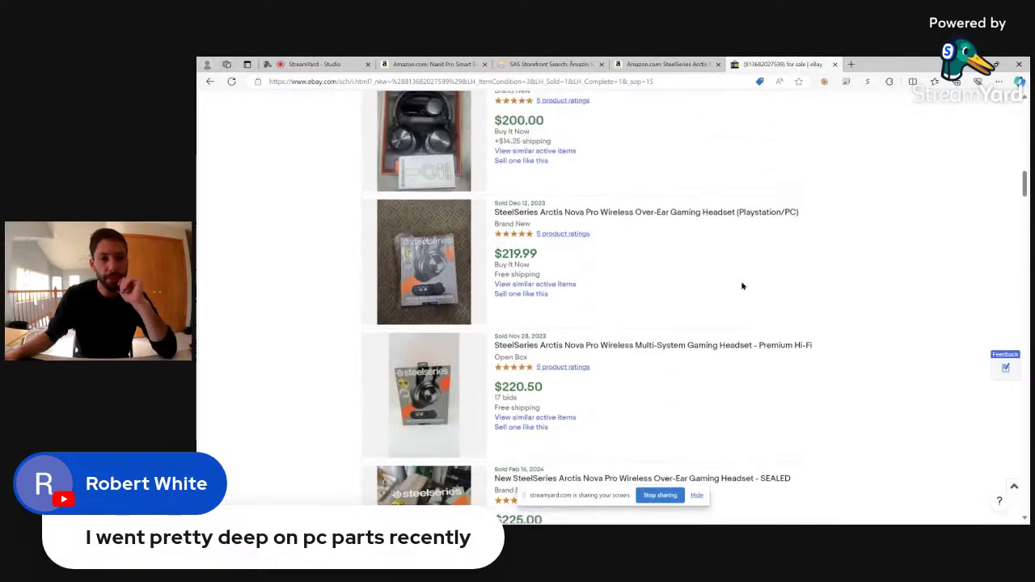
{"action": "scroll", "coordinate": [742, 296], "scroll_direction": "up", "scroll_amount": 6}
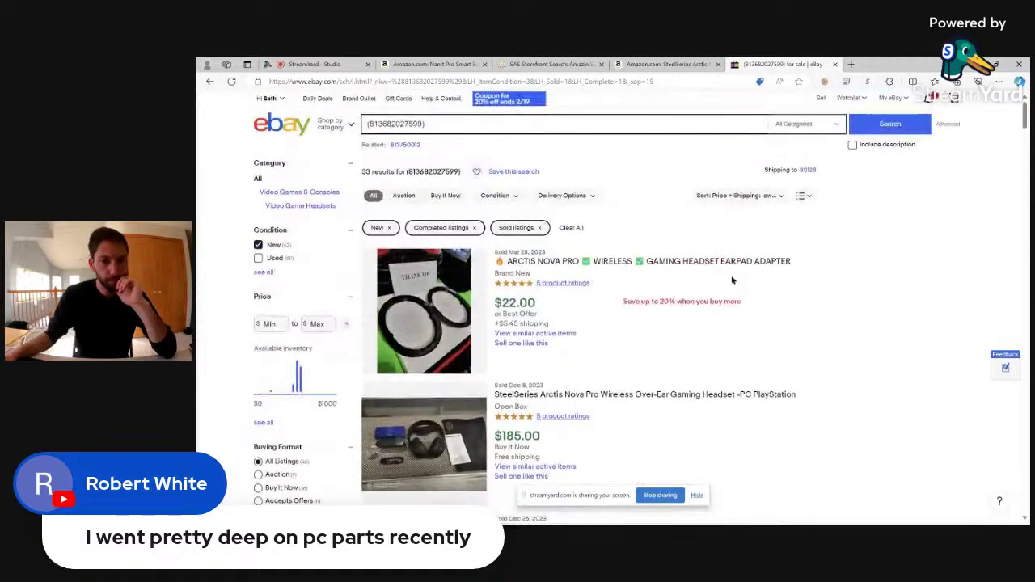
Step: Review the SteelSeries products in Âmazin Sale's storefront results and end the screen share
{"action": "left_click", "coordinate": [561, 63]}
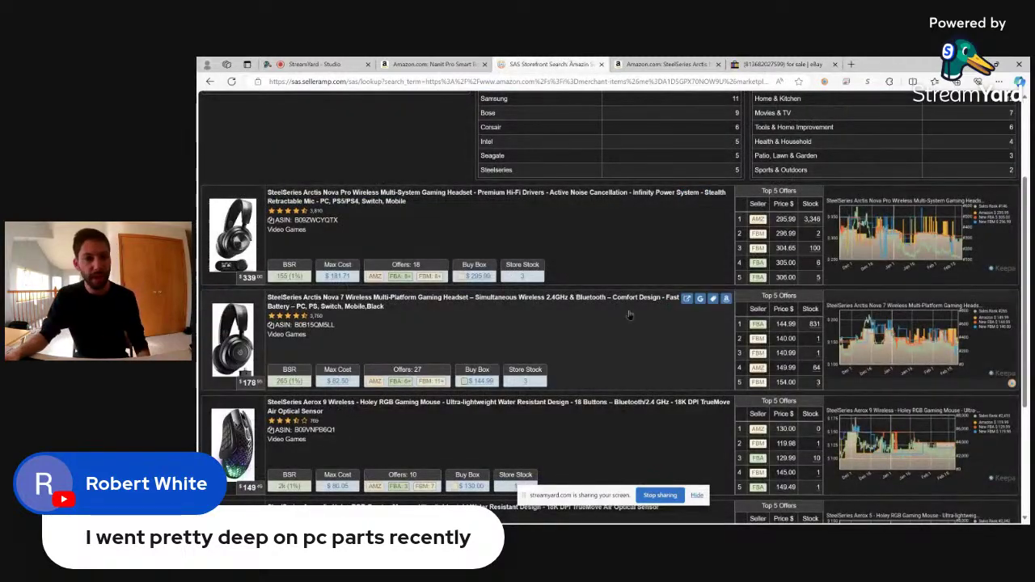
{"action": "scroll", "coordinate": [962, 380], "scroll_direction": "down", "scroll_amount": 3}
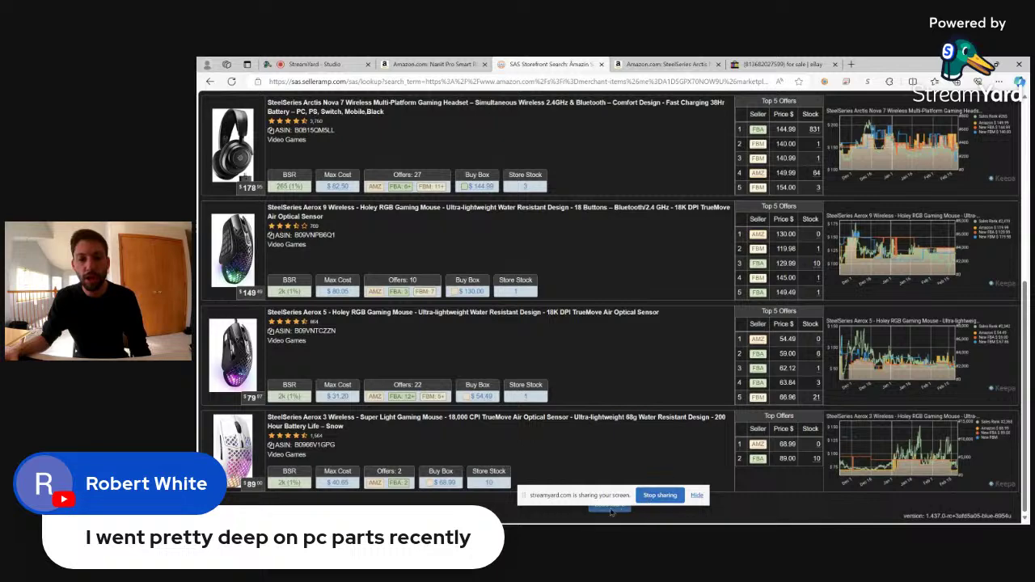
{"action": "scroll", "coordinate": [636, 254], "scroll_direction": "up", "scroll_amount": 5}
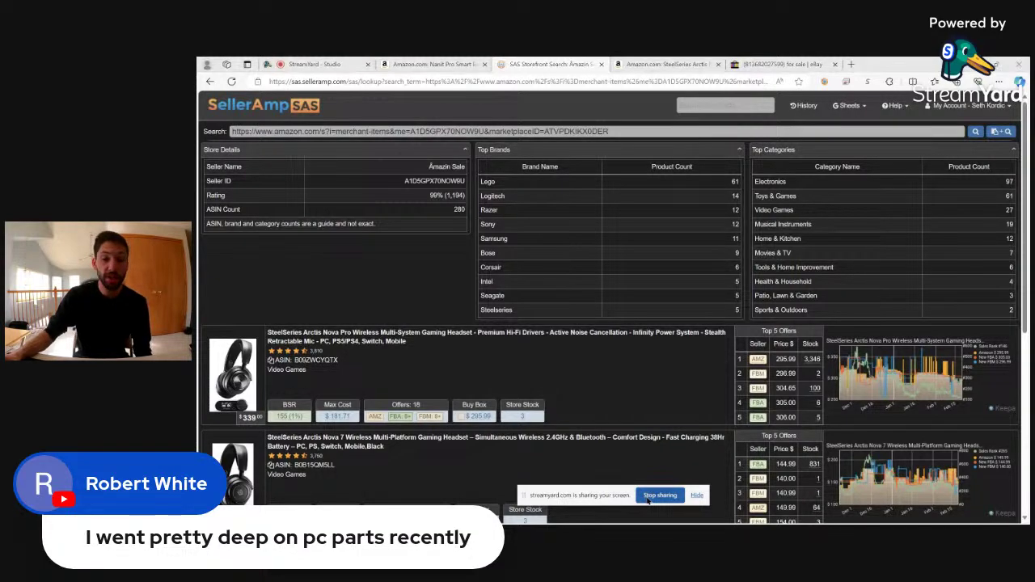
{"action": "left_click", "coordinate": [651, 496]}
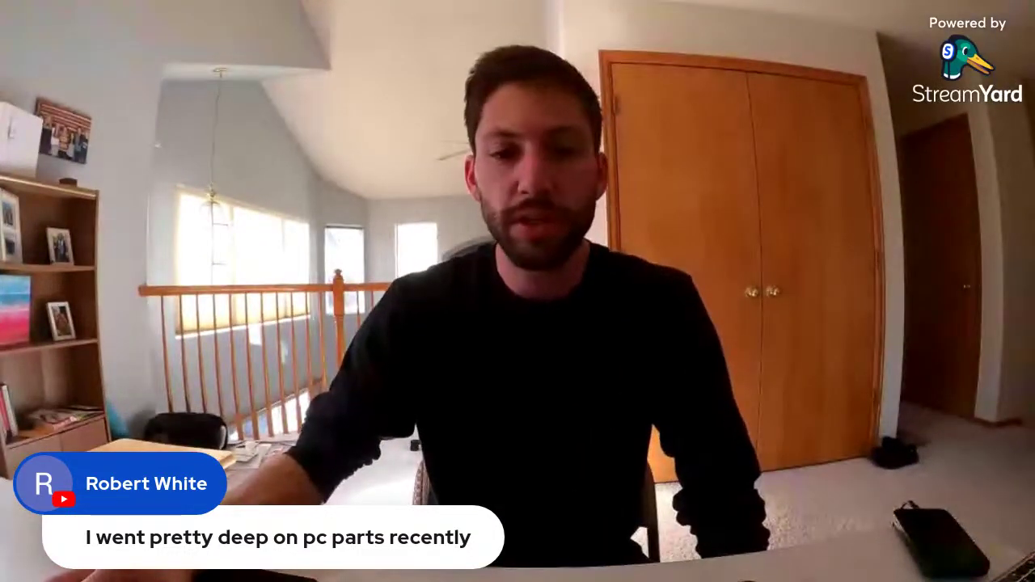